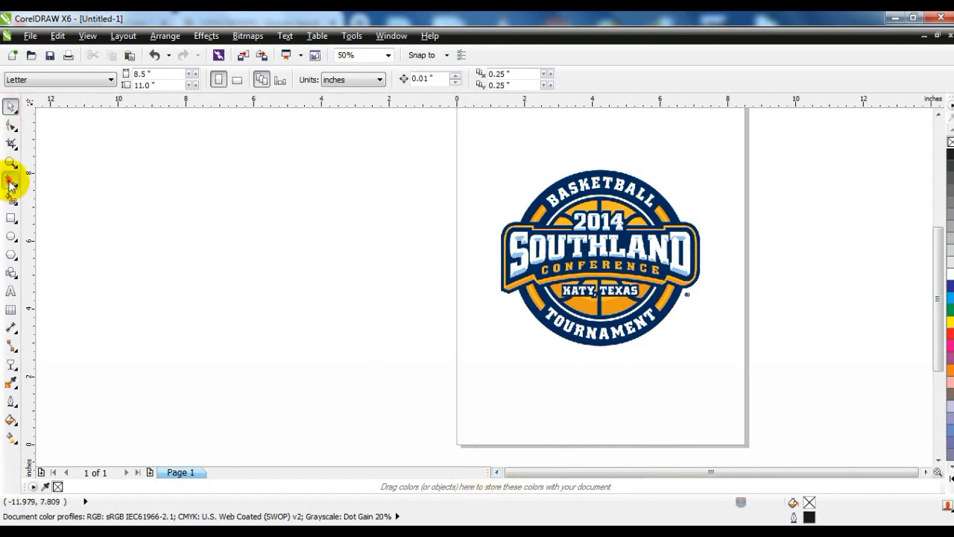
- Draw a freehand arrow from the upper edge of the basketball logo to the empty area beside the page
click(11, 180)
mouse_move(603, 169)
mouse_down()
mouse_move(603, 127)
mouse_move(400, 206)
mouse_move(403, 216)
mouse_up()
click(12, 107)
click(179, 226)
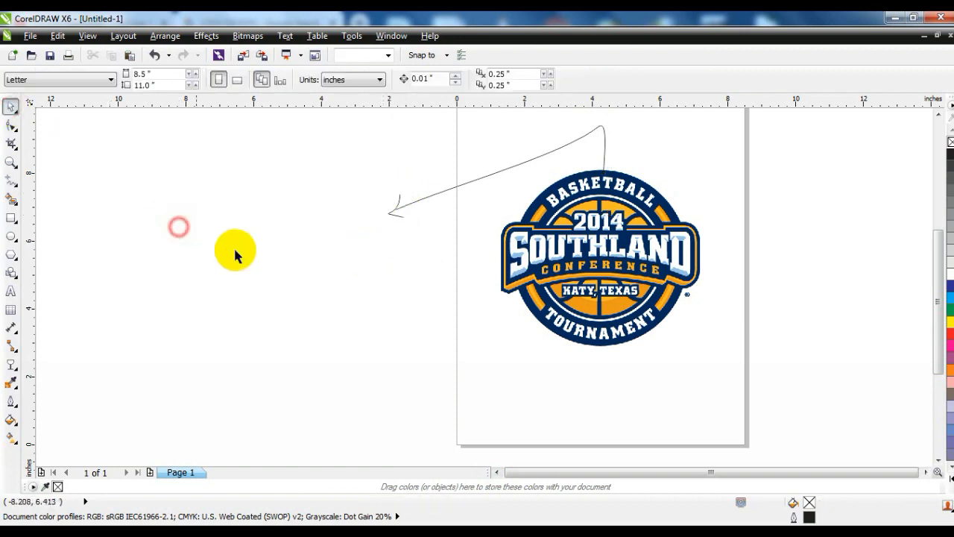
- Draw a circle about 5.9 inches wide beside the page and move it near the arrow's tip
click(11, 237)
drag(133, 138, 270, 334)
click(12, 107)
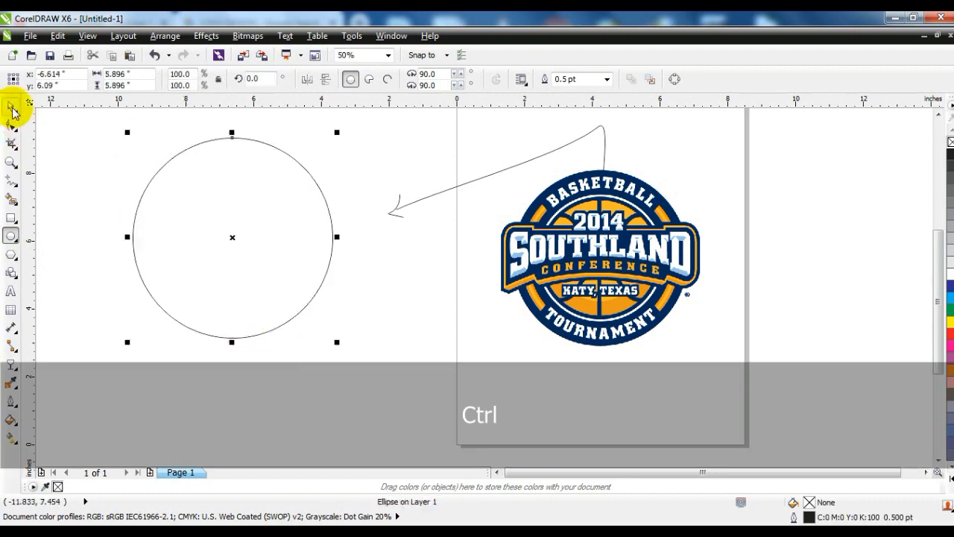
drag(228, 240, 296, 269)
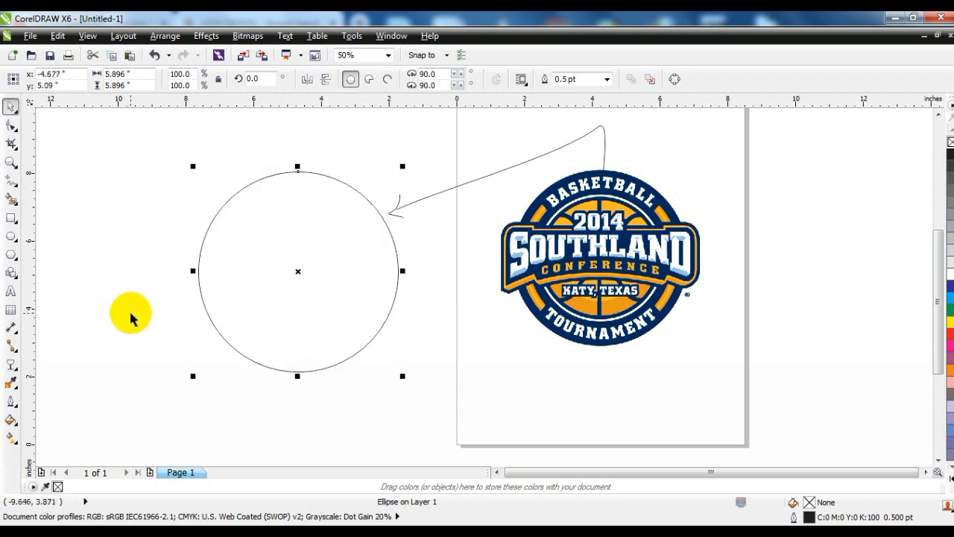
- Fill the large circle with a uniform dark maroon, C46 M90 Y66 K66
click(11, 419)
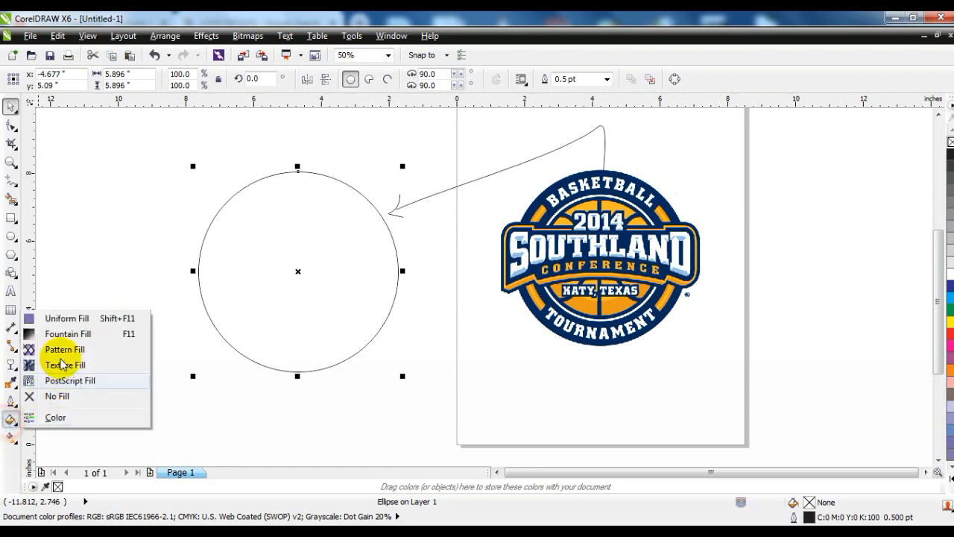
click(65, 316)
click(720, 155)
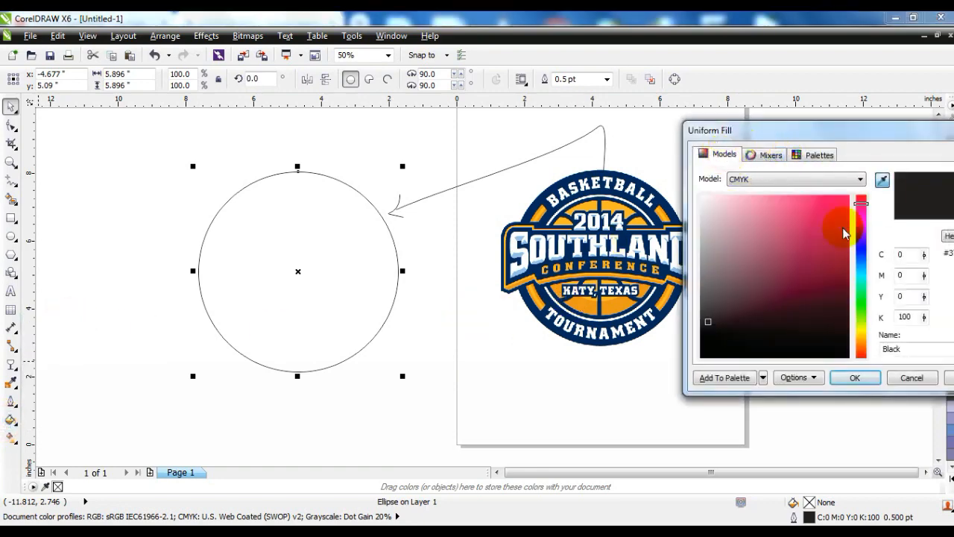
drag(831, 246, 835, 281)
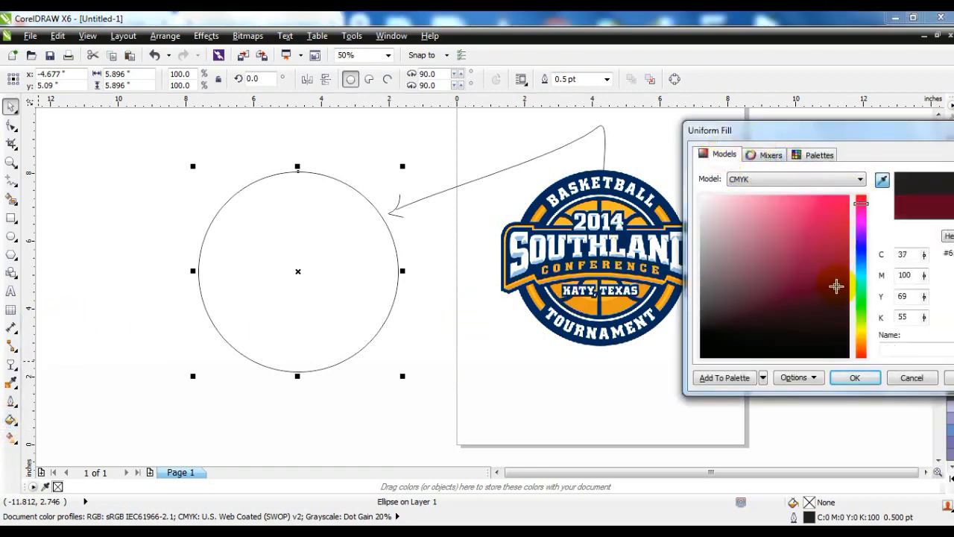
click(853, 379)
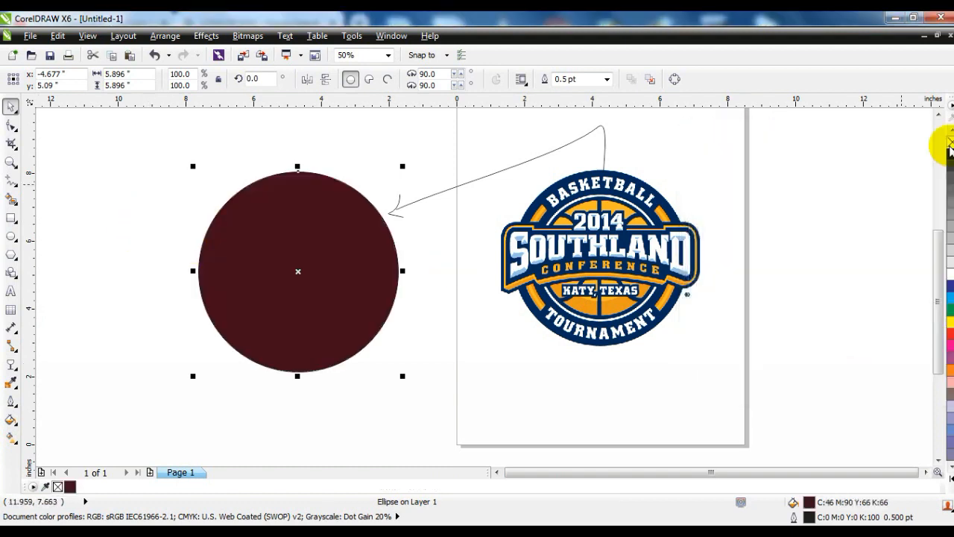
click(146, 246)
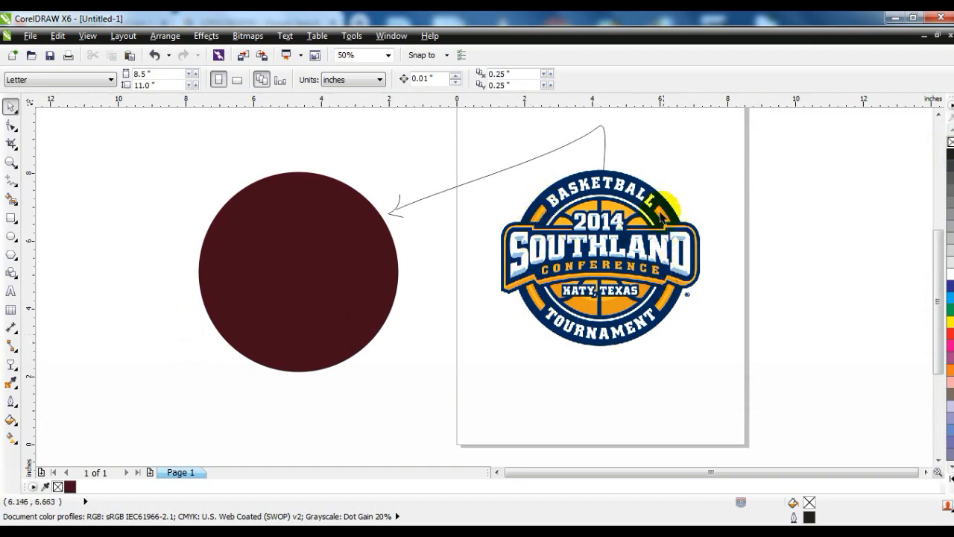
- Draw a second freehand arrow from the logo's orange arc segment to the maroon circle
click(10, 181)
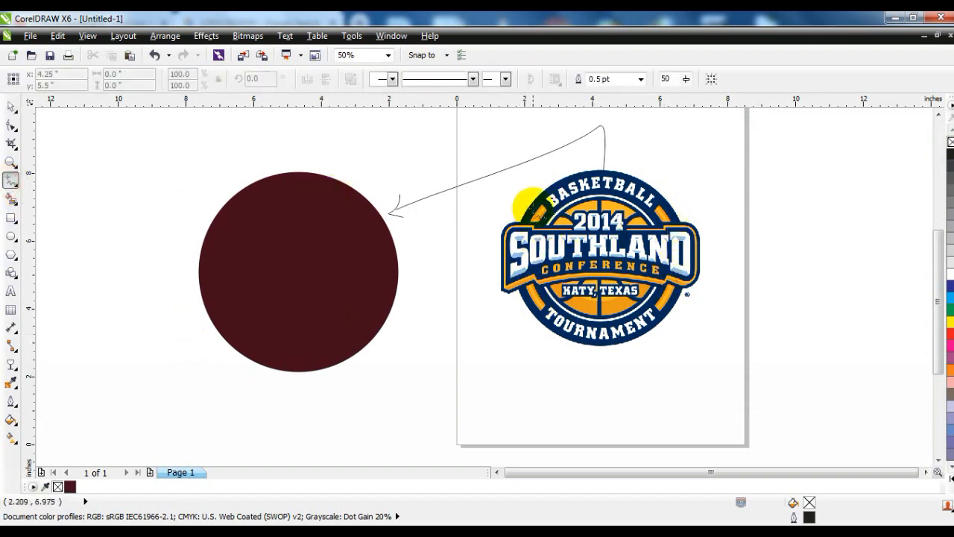
mouse_move(540, 210)
mouse_down()
mouse_move(529, 182)
mouse_move(399, 242)
mouse_move(421, 232)
mouse_move(418, 222)
mouse_move(418, 250)
mouse_up()
click(13, 106)
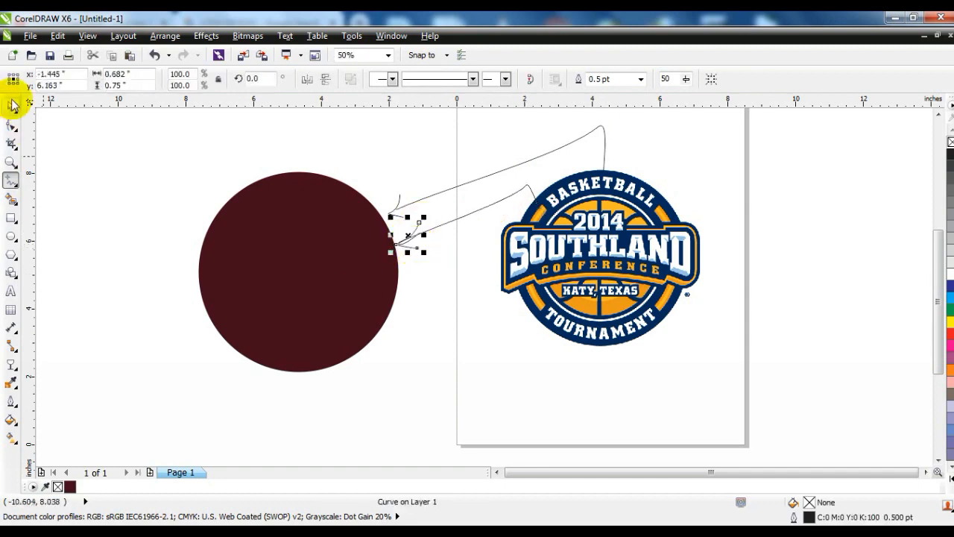
- Draw a circle about 4.24 inches wide inside the maroon circle and give it a 2.0 pt outline
click(11, 162)
drag(187, 147, 719, 354)
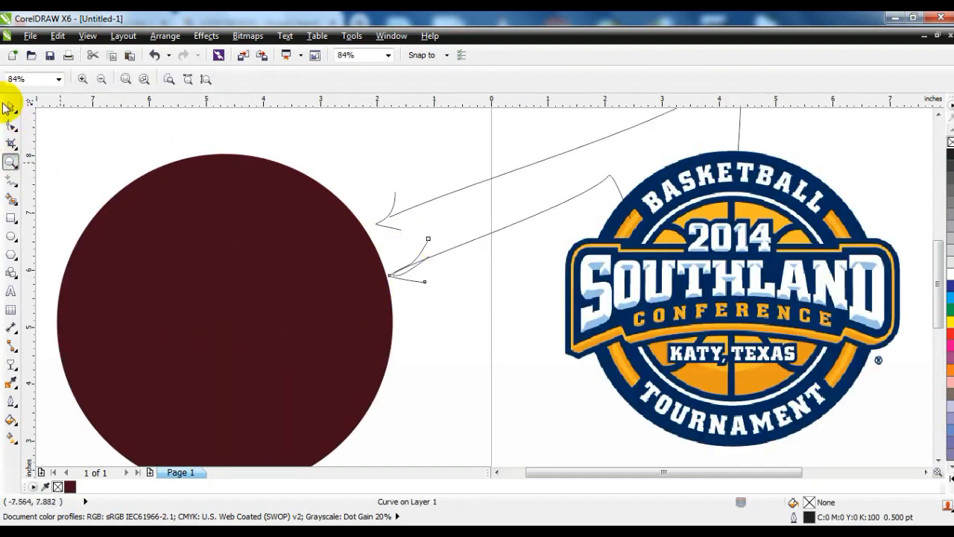
click(11, 106)
click(12, 235)
drag(109, 211, 349, 452)
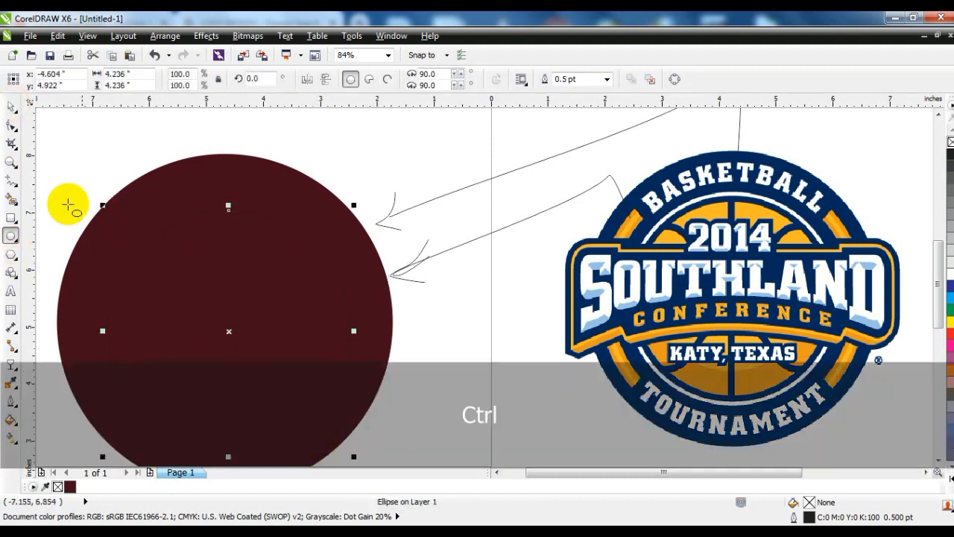
click(11, 106)
click(607, 79)
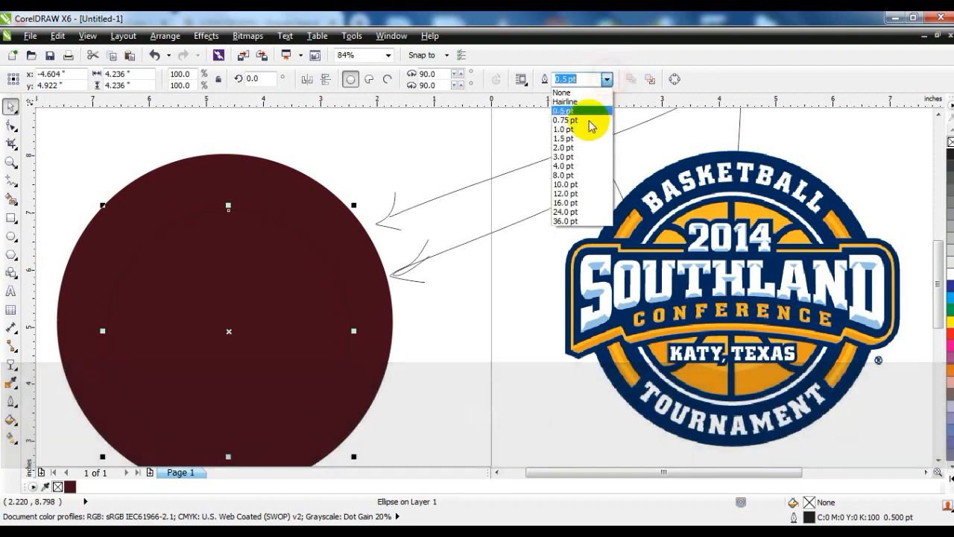
click(565, 147)
- Create a concentric copy of the inner circle scaled to about 3.8 inches and combine both circles into a ring
drag(354, 205, 347, 216)
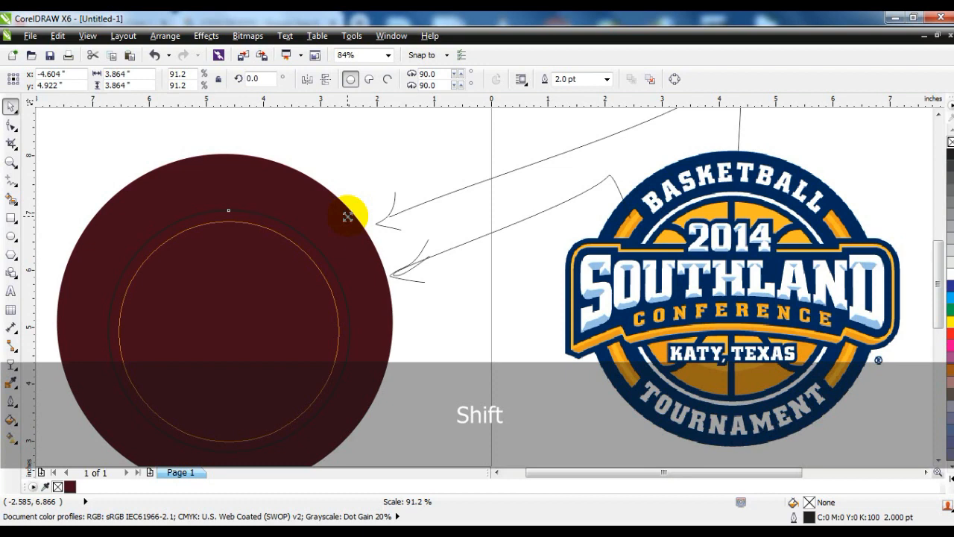
drag(346, 217, 345, 217)
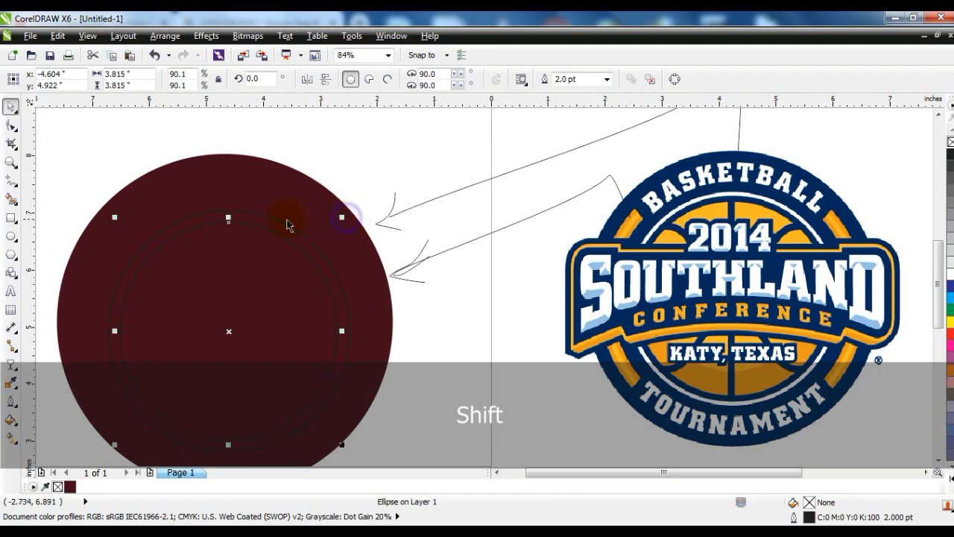
shift+click(332, 234)
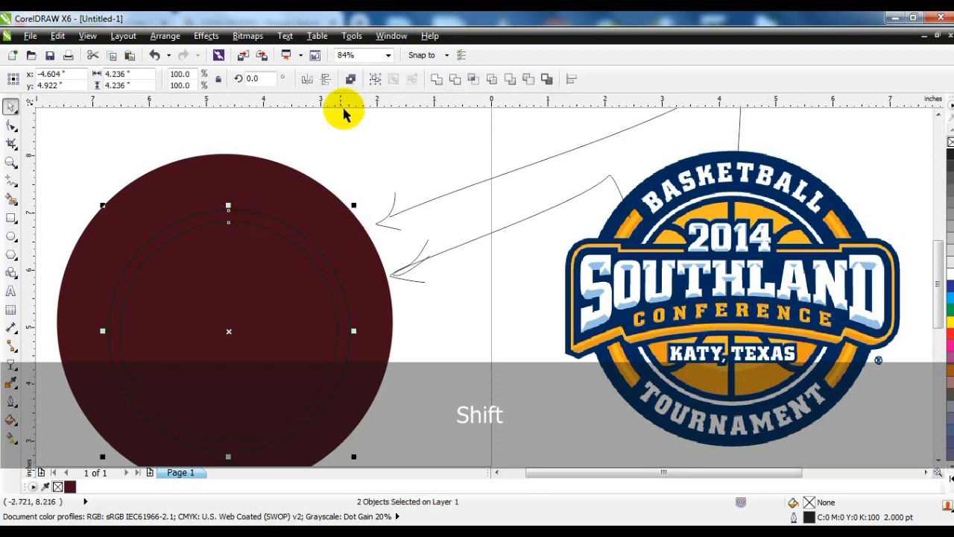
click(349, 79)
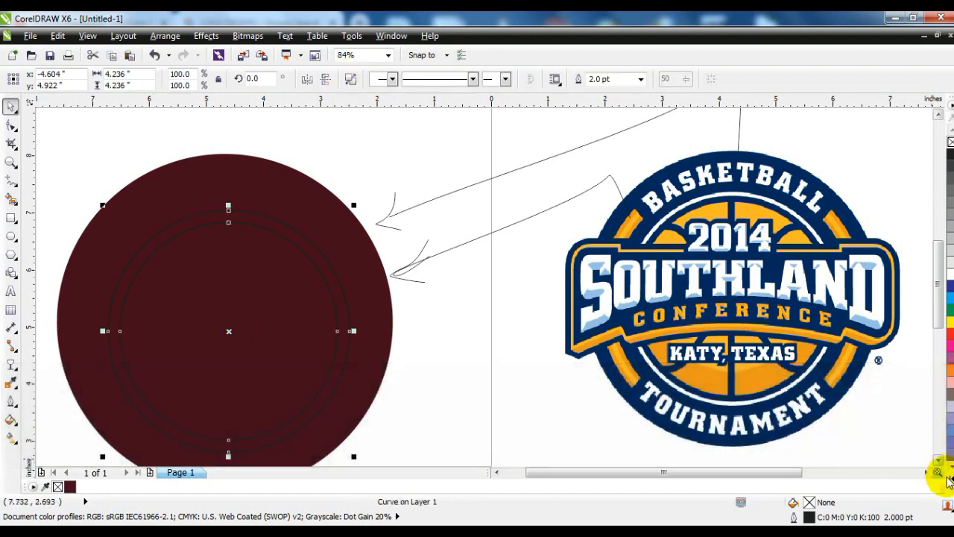
- Fill the ring with deep yellow and centre it horizontally and vertically on the maroon circle
click(947, 479)
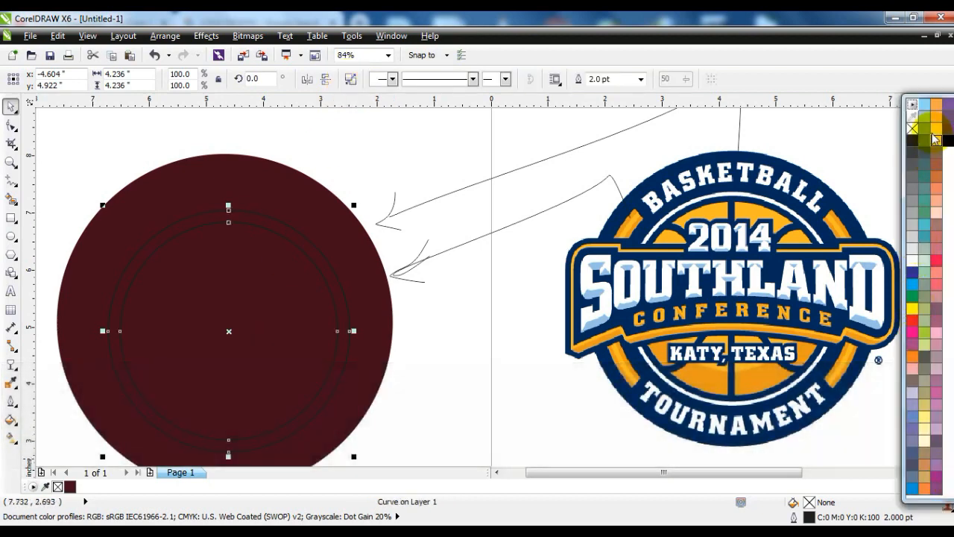
click(934, 132)
shift+click(289, 187)
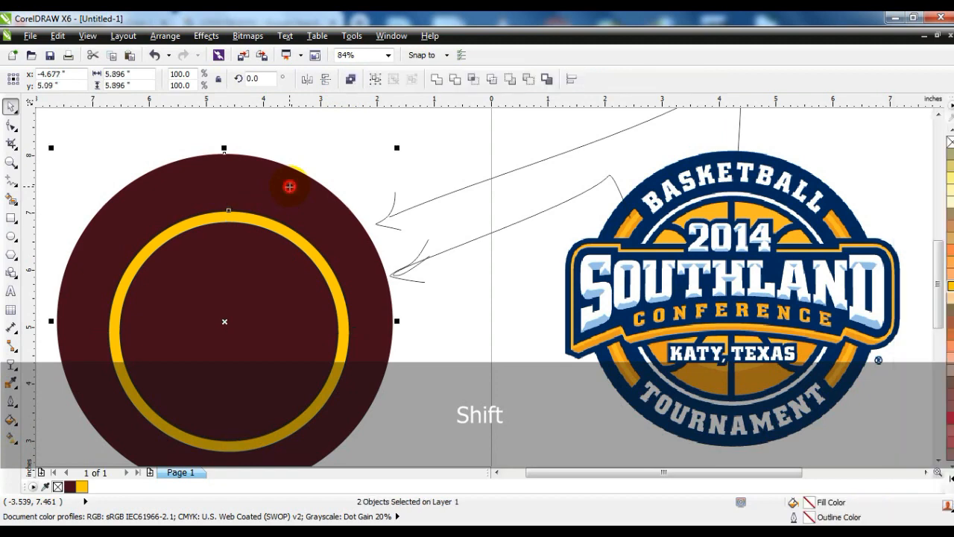
key(c)
key(e)
key(Escape)
- Remove the yellow ring's outline and enlarge the ring from its centre to about 4.74 inches
click(283, 225)
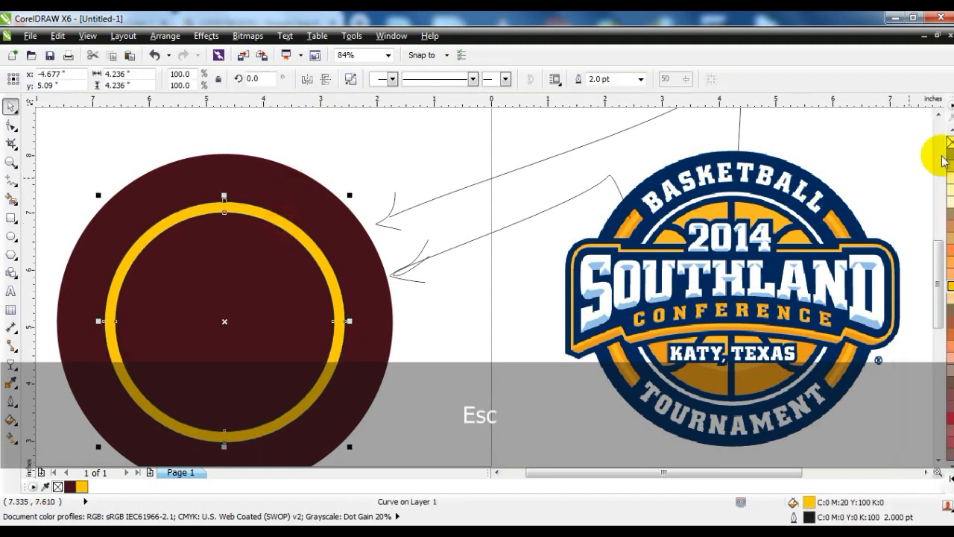
drag(349, 194, 366, 181)
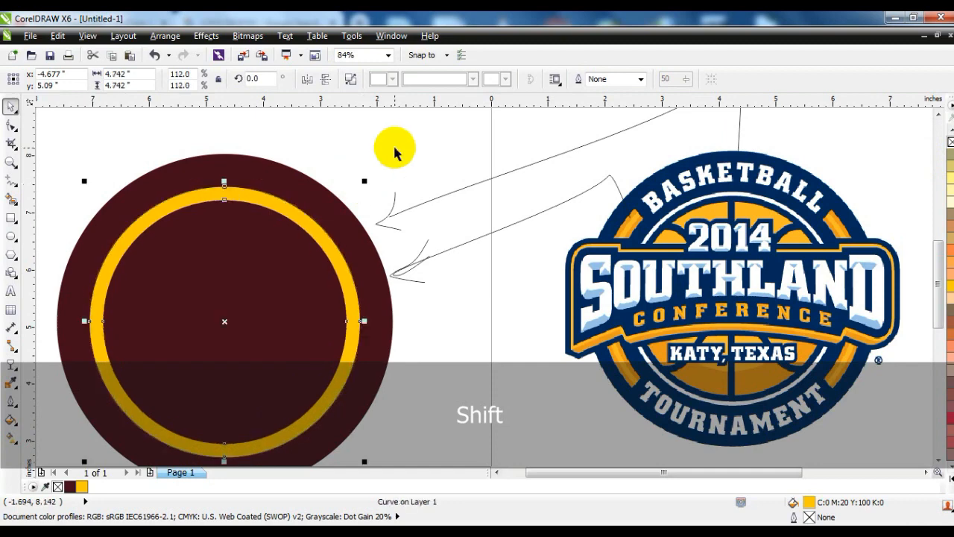
click(395, 151)
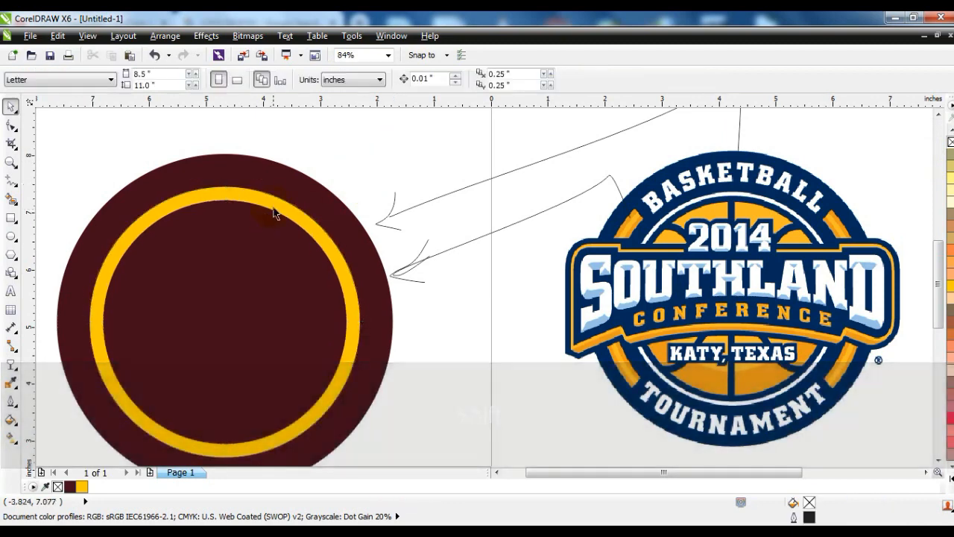
- Change the ring's uniform fill to orange, C13 M57 Y100 K2
click(273, 210)
click(11, 422)
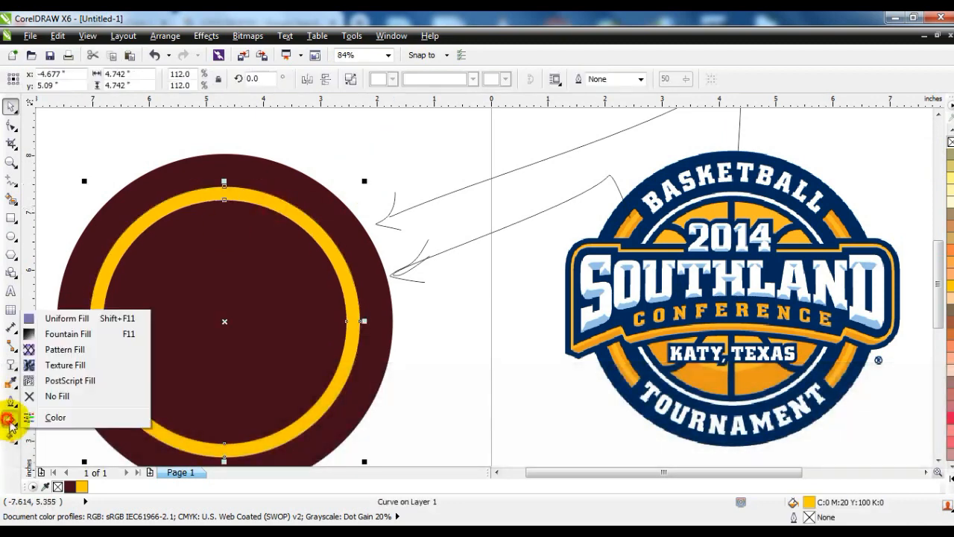
click(69, 322)
click(722, 157)
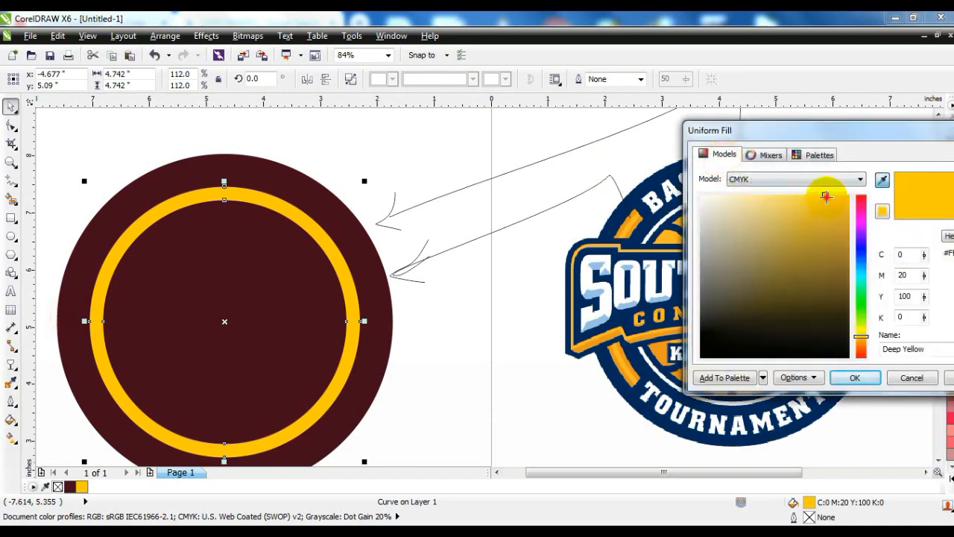
drag(826, 198, 836, 218)
drag(865, 339, 862, 343)
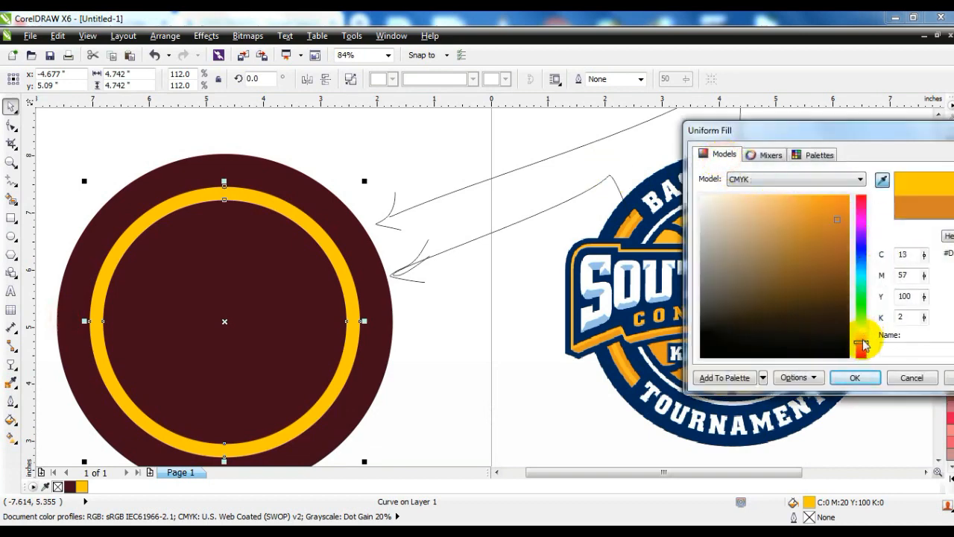
click(854, 378)
click(406, 158)
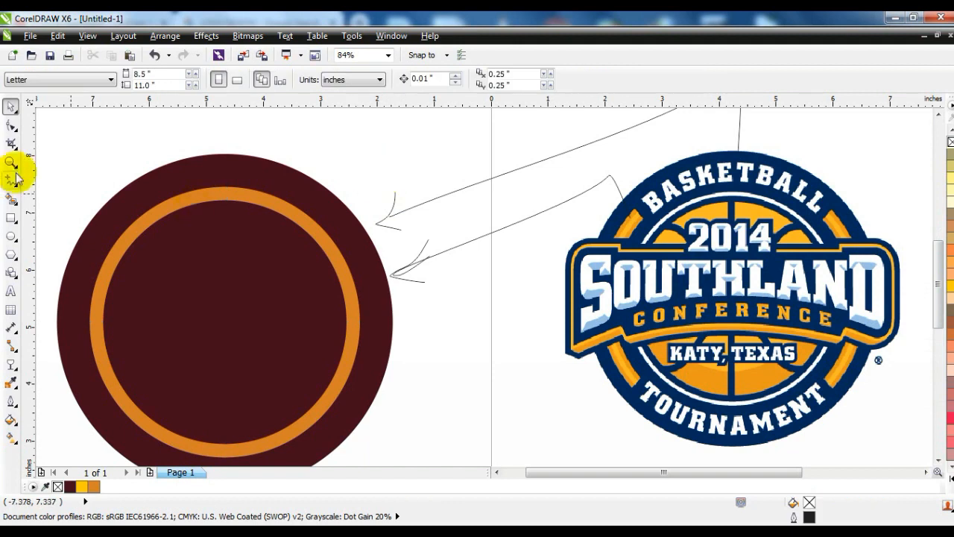
- Add a one-step inside contour offset about 0.099 inches to the hairline-outlined orange ring and break the contour group apart
click(11, 160)
drag(177, 165, 300, 230)
click(9, 104)
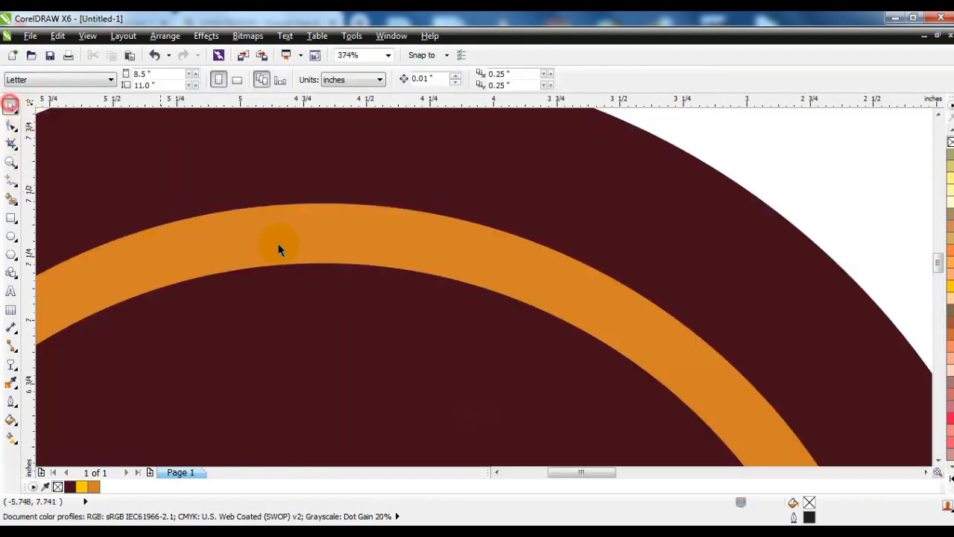
click(350, 257)
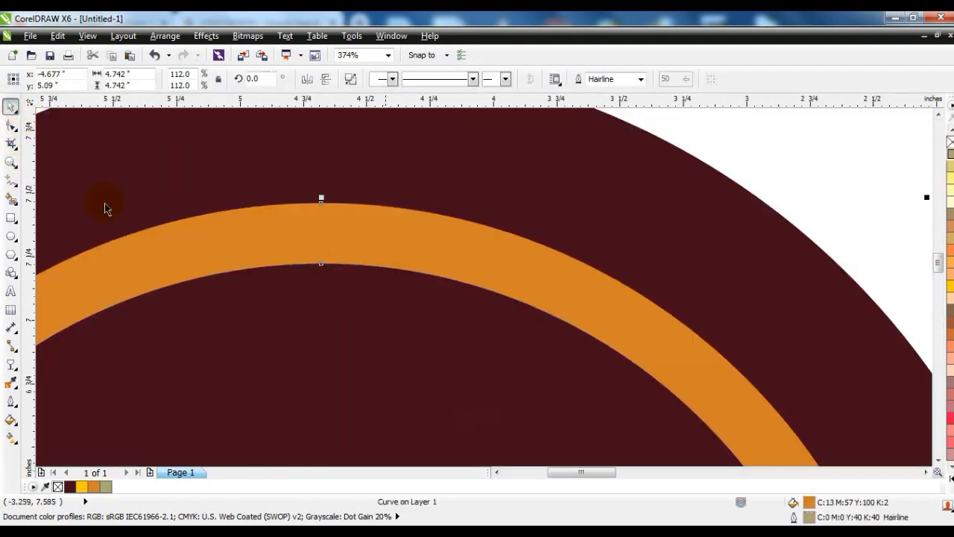
click(14, 366)
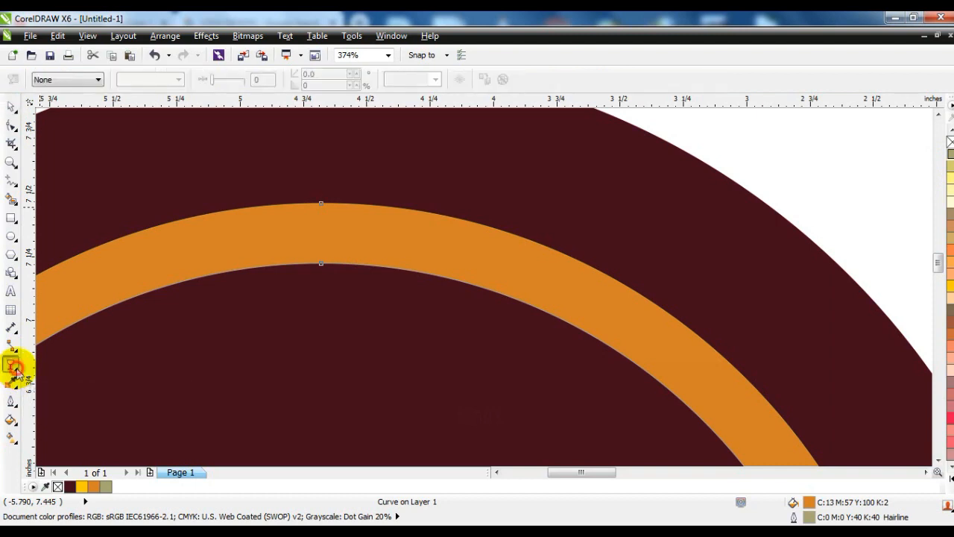
click(17, 374)
drag(321, 206, 321, 228)
click(10, 111)
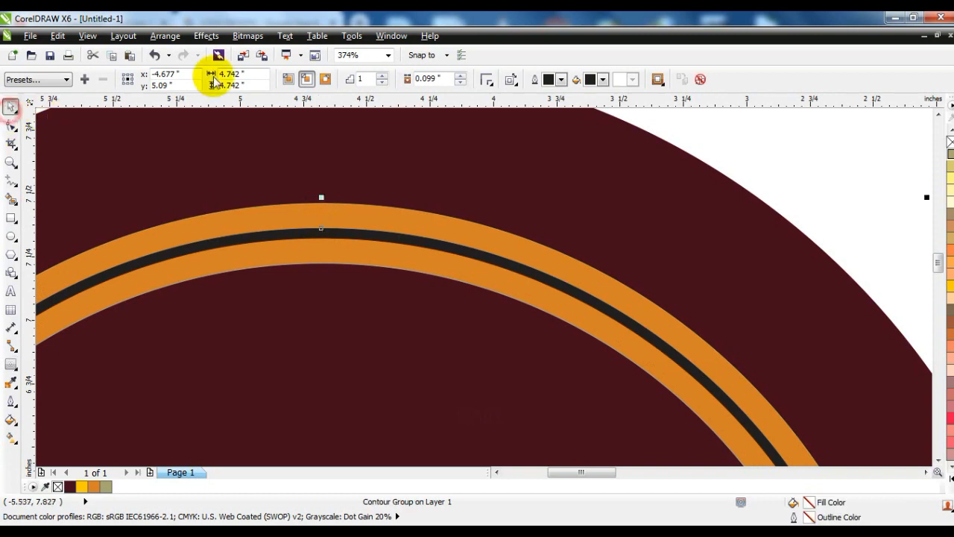
click(164, 36)
click(179, 196)
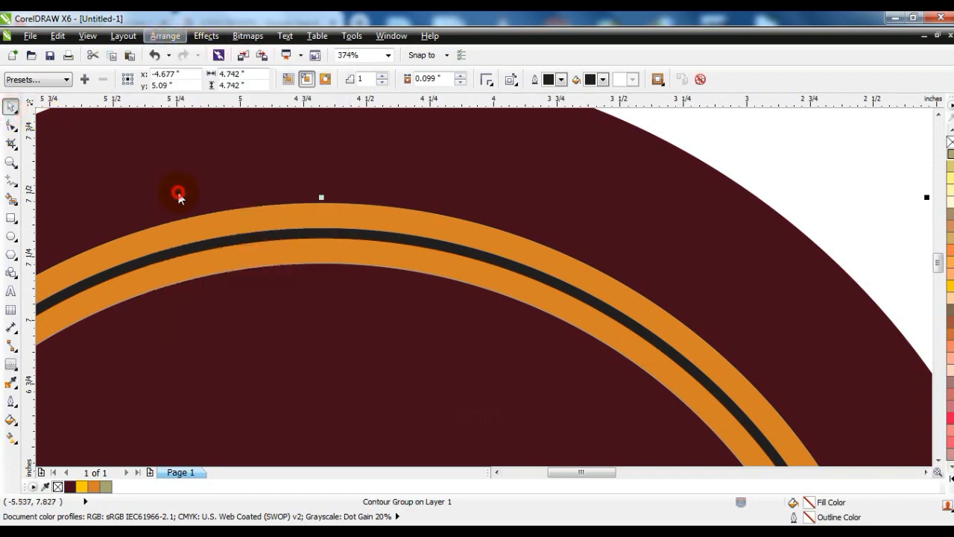
- Fill the thin black contour ring with deep yellow and remove the outlines of both rings
click(345, 176)
click(347, 233)
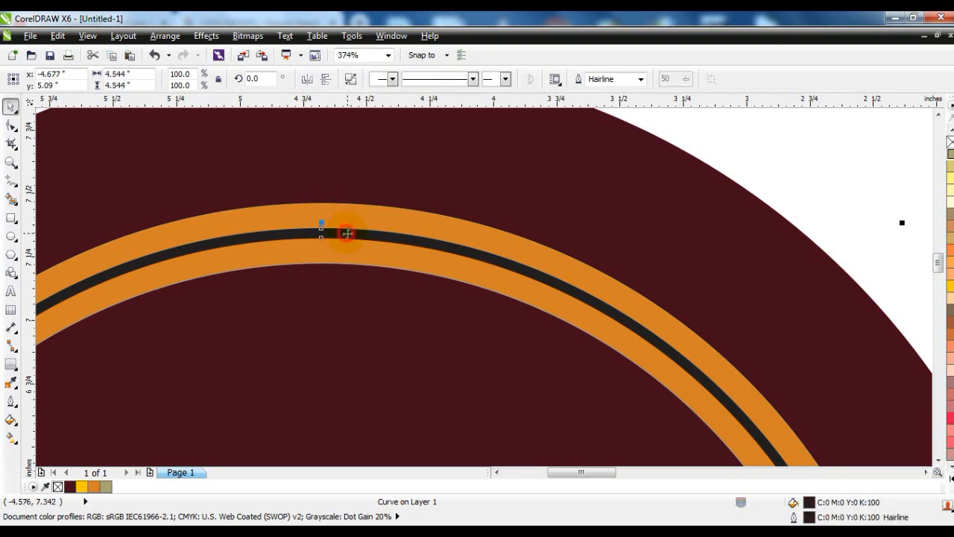
click(81, 486)
shift+click(350, 203)
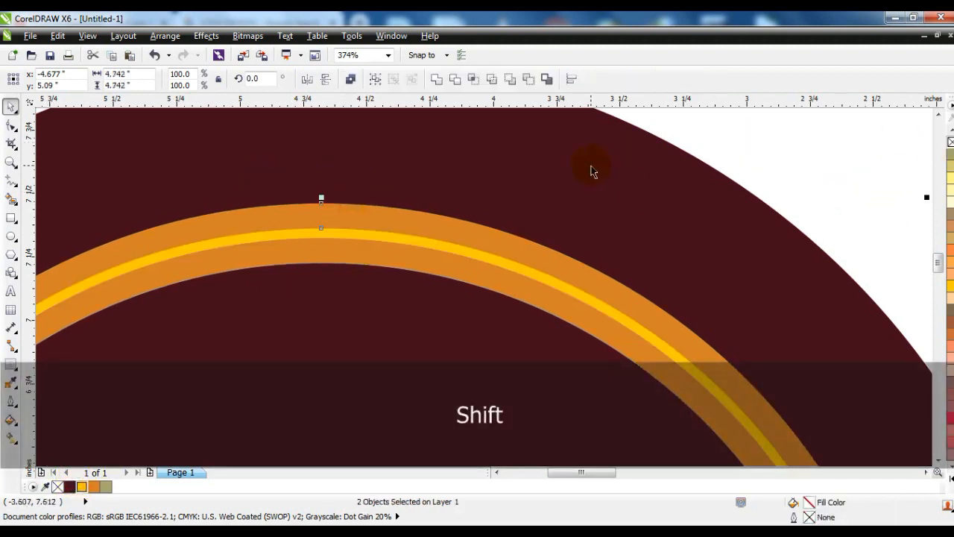
key(shift+F2)
click(668, 275)
key(F3)
key(Escape)
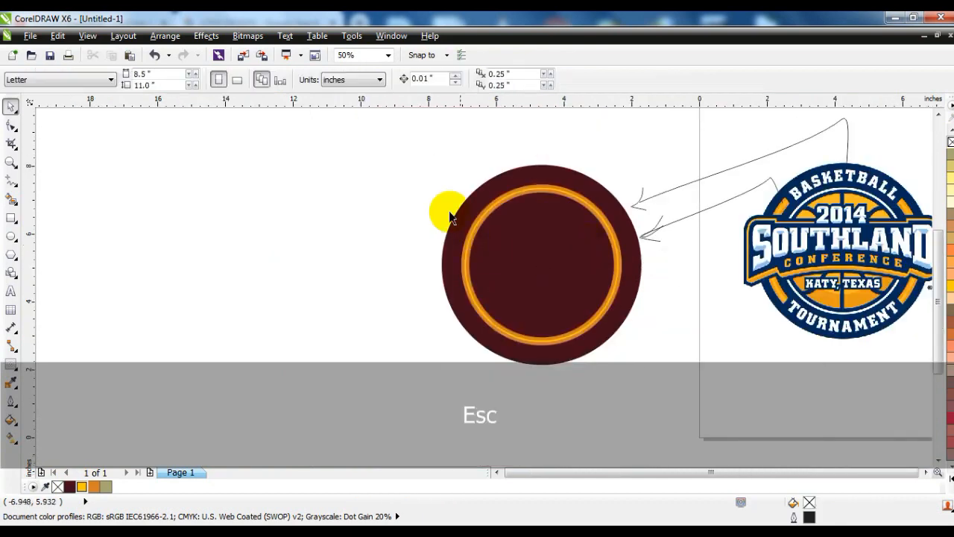
drag(946, 378, 872, 370)
key(shift+F2)
key(Escape)
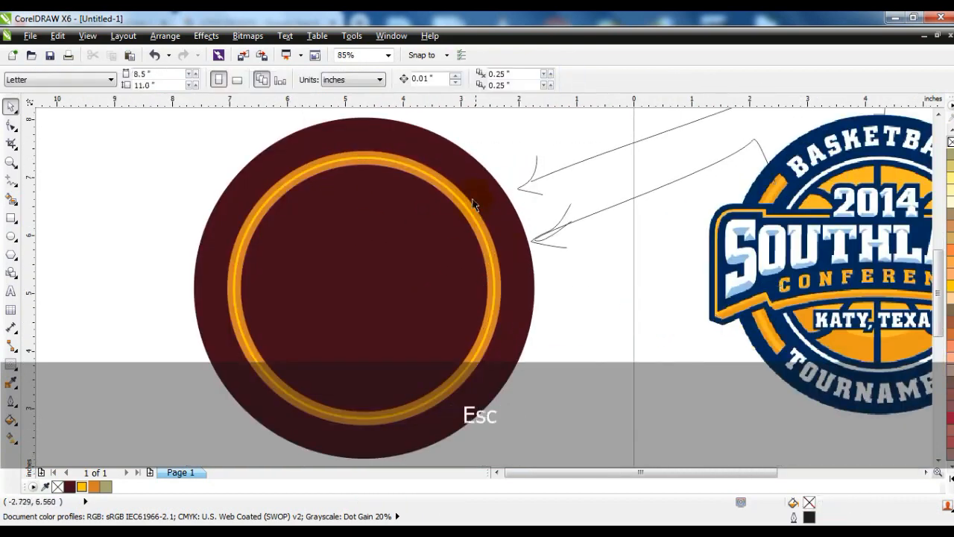
- PowerClip the thin deep yellow contour ring inside the orange ring
click(457, 200)
click(206, 35)
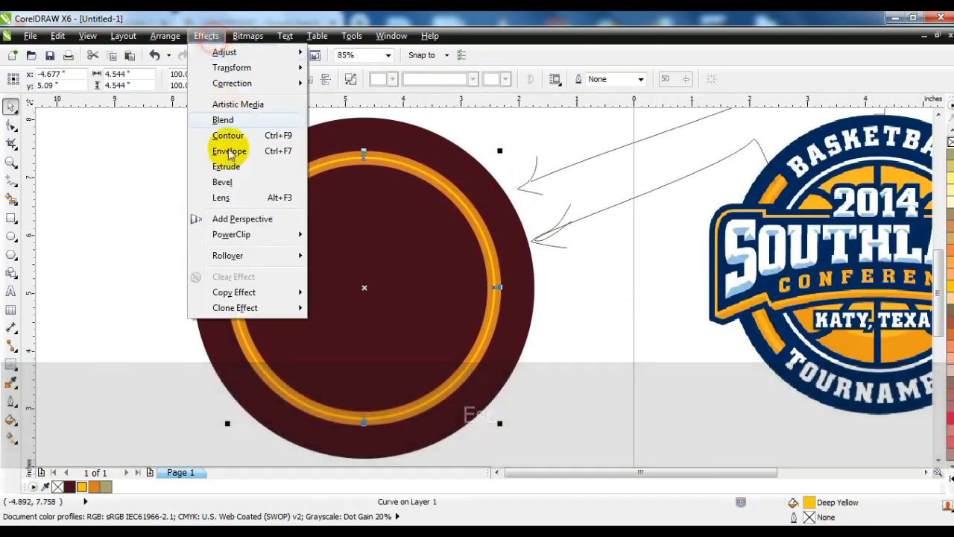
mouse_move(249, 237)
click(351, 234)
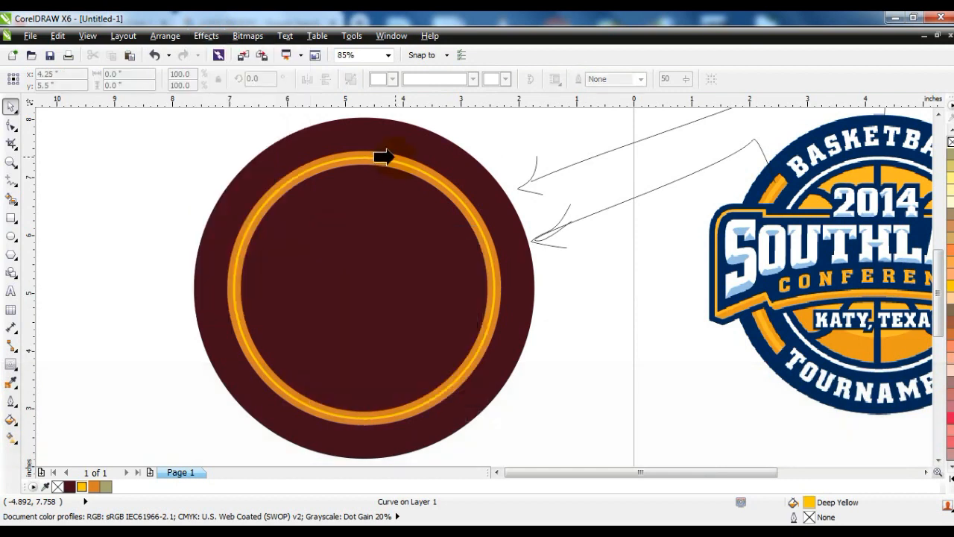
click(382, 157)
click(140, 180)
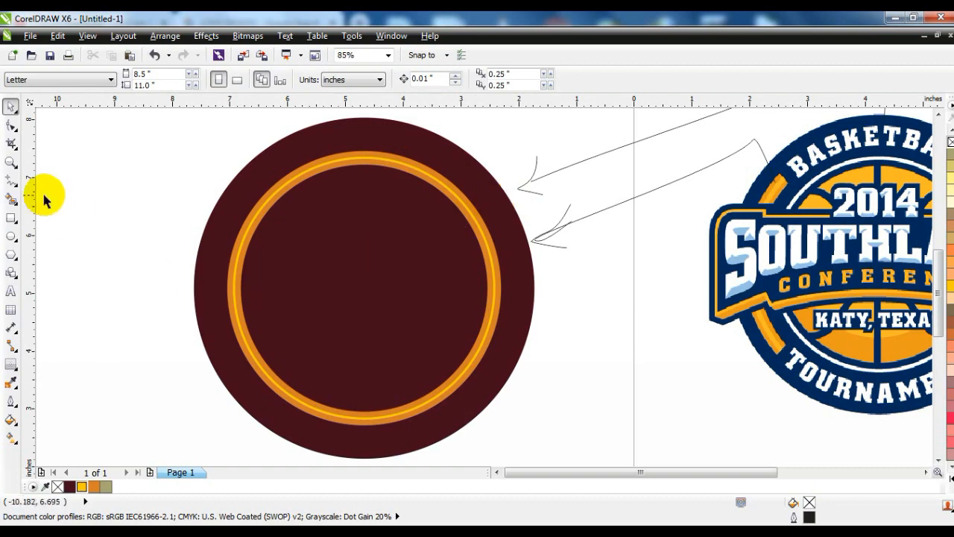
- Sketch a freehand arrow from the reference logo's white inner ring to the area beside the maroon badge
click(11, 162)
key(F3)
drag(269, 175, 834, 393)
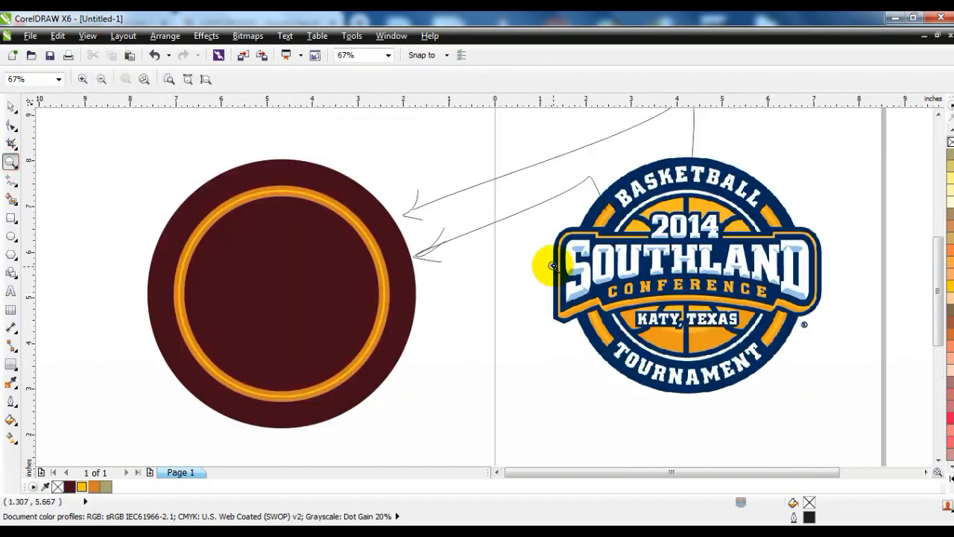
click(12, 107)
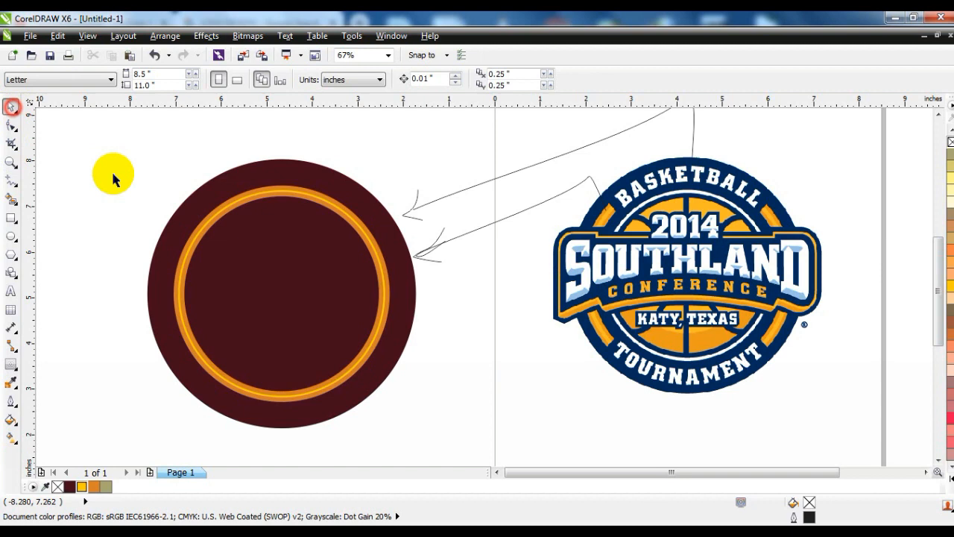
click(11, 182)
mouse_move(674, 197)
mouse_down()
mouse_move(652, 150)
mouse_move(614, 173)
mouse_move(494, 287)
mouse_move(455, 297)
mouse_move(478, 312)
mouse_up()
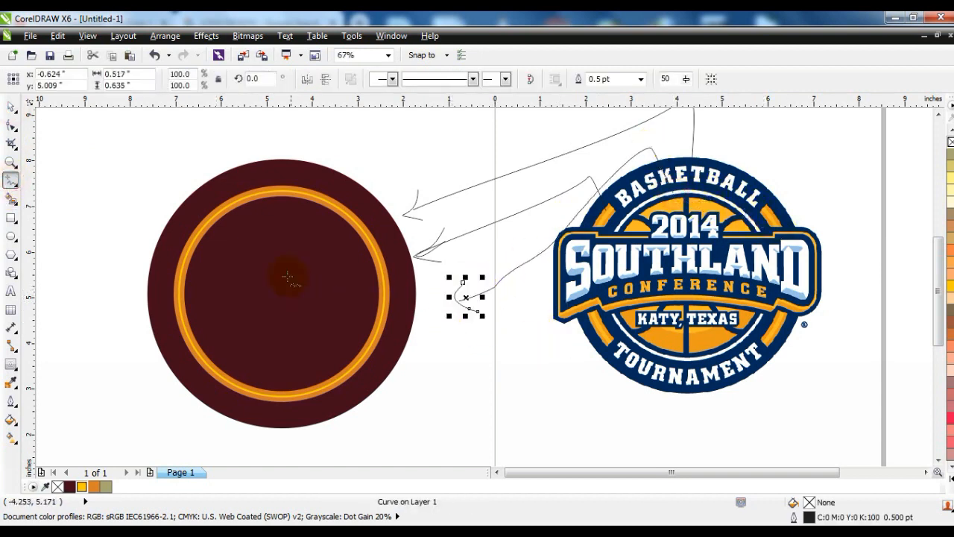
click(11, 106)
click(107, 214)
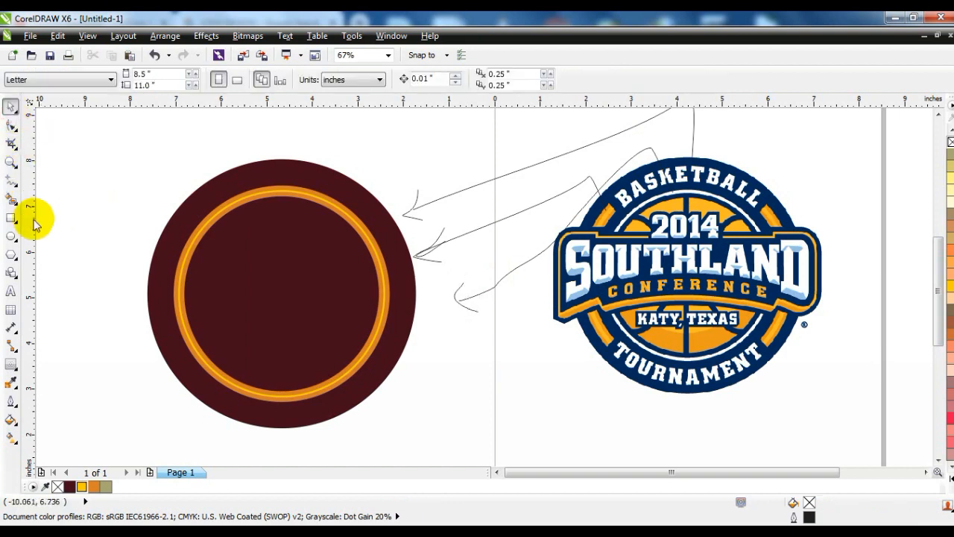
- Draw a circle about 3.39 inches across inside the orange ring and give it a 4 pt white outline
click(11, 237)
drag(218, 215, 303, 360)
click(607, 79)
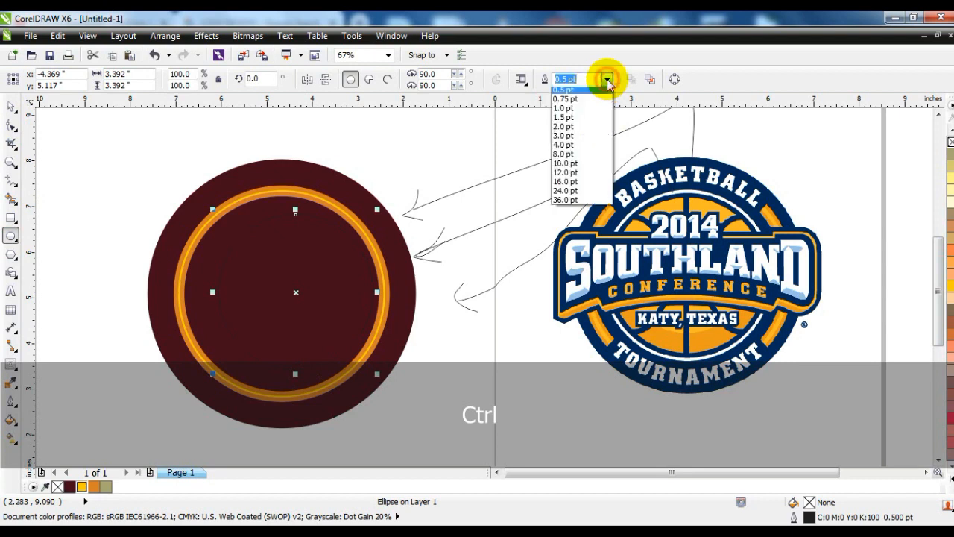
click(563, 165)
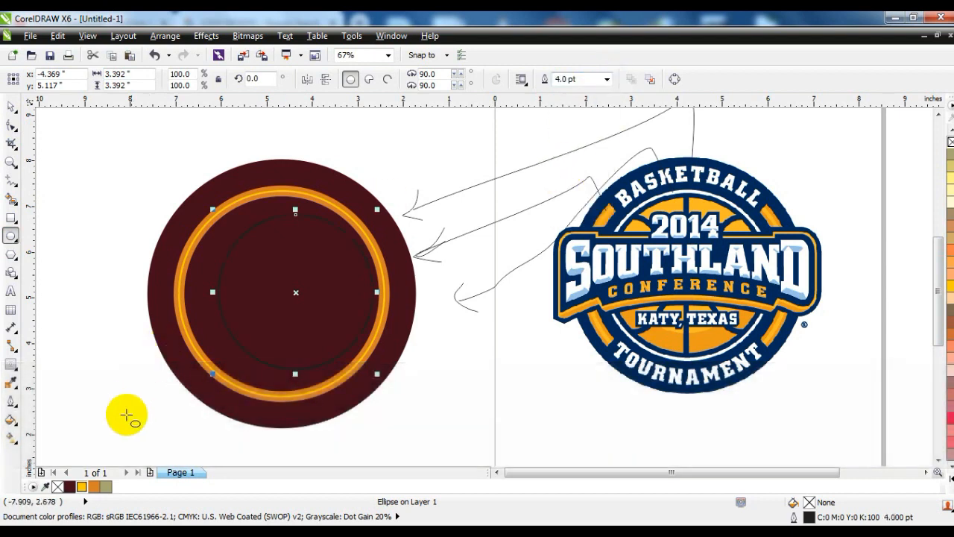
click(949, 481)
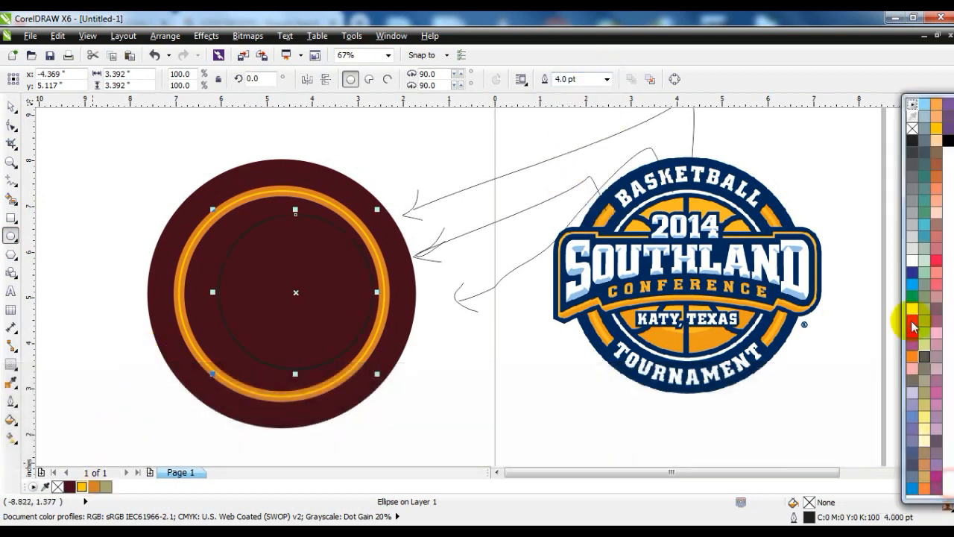
right_click(912, 260)
click(11, 108)
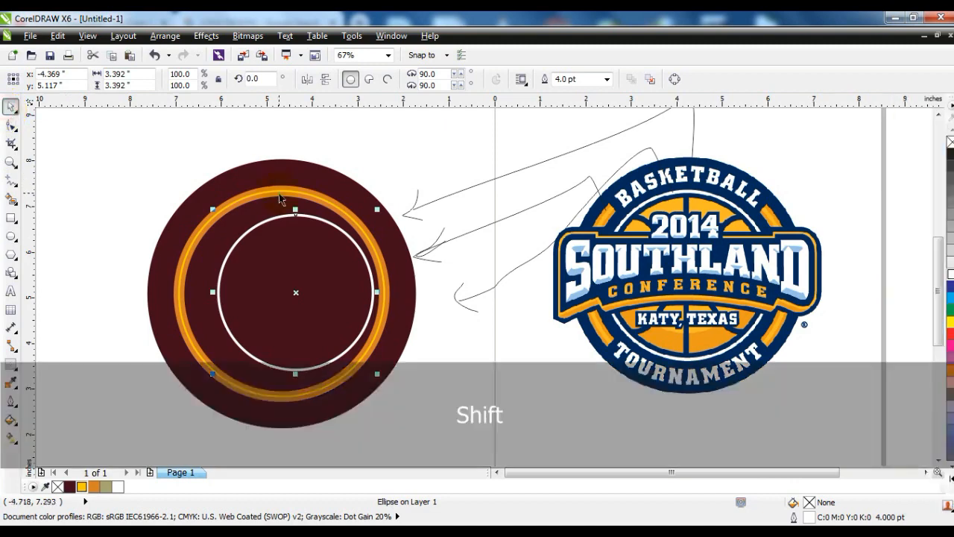
- Centre the white-outlined circle on the orange ring and enlarge it from its centre to about 3.7 inches
shift+click(278, 193)
key(e)
click(328, 237)
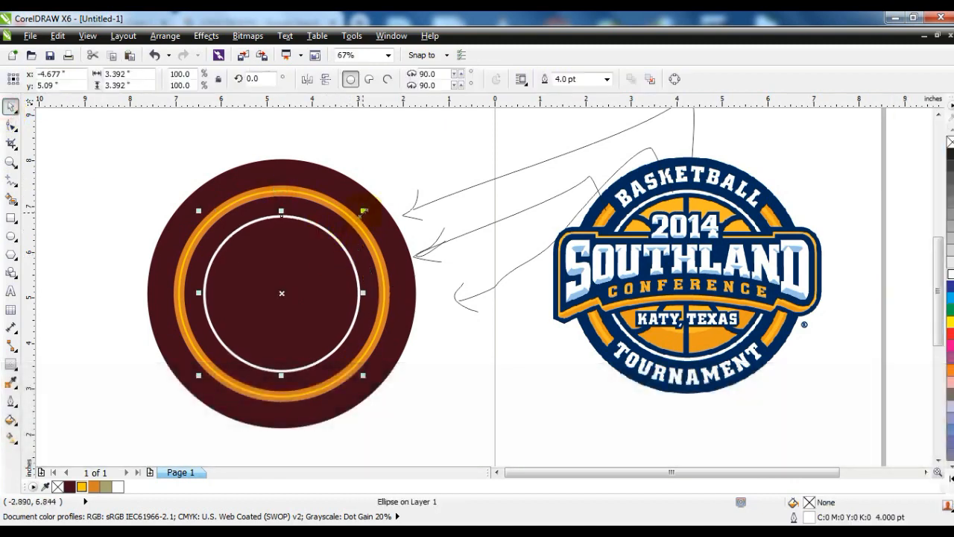
drag(362, 212, 368, 207)
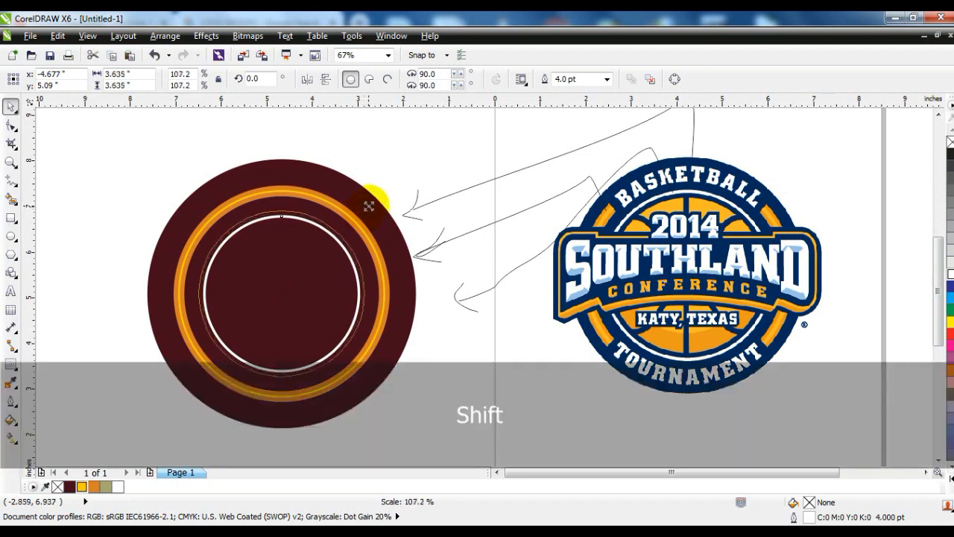
drag(369, 201, 370, 200)
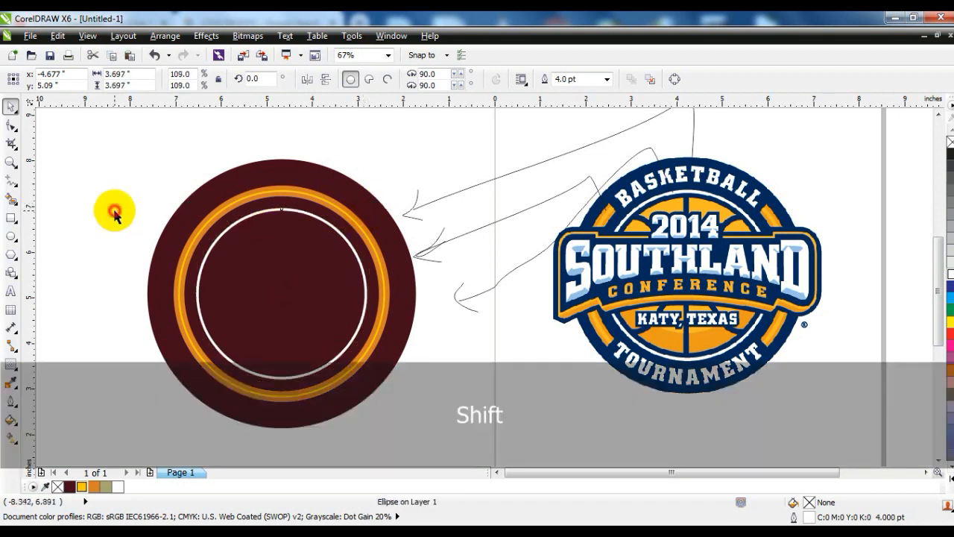
click(119, 217)
- Duplicate the white-outlined circle, shrink the copy from its centre to about 3.32 inches and fill it with white
click(326, 226)
key(KP_Add)
drag(371, 201, 363, 212)
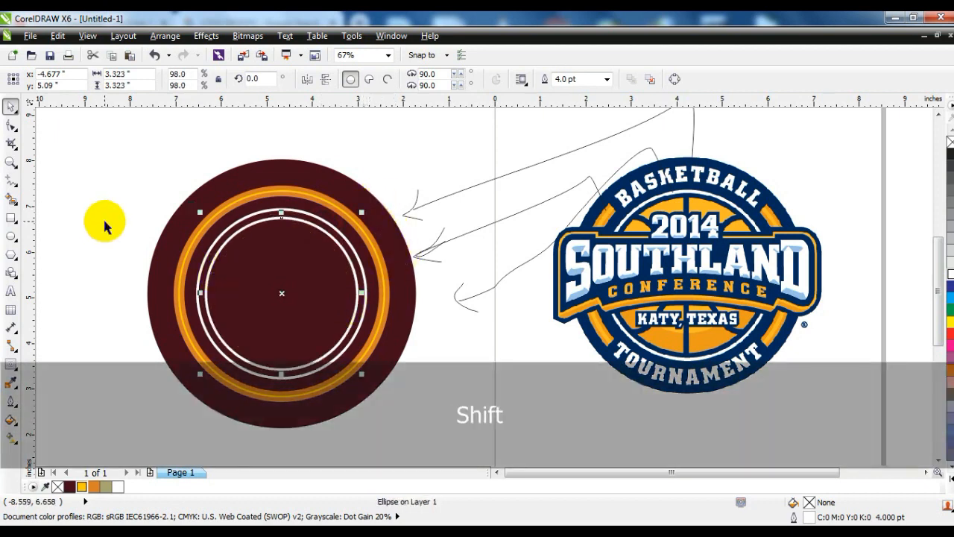
click(117, 486)
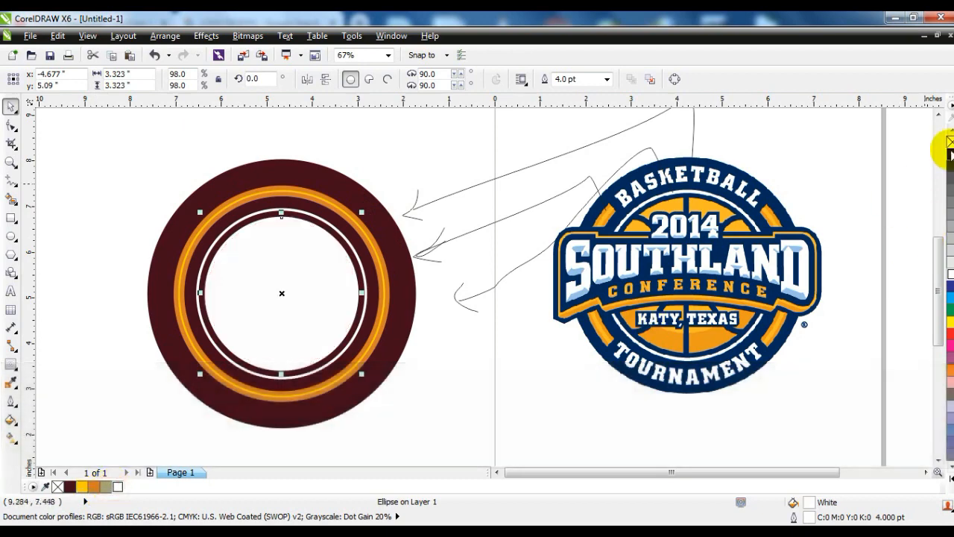
click(121, 198)
- Sketch a freehand line from the reference logo's orange basketball to the lower part of the badge's rings
click(11, 161)
drag(117, 145, 835, 409)
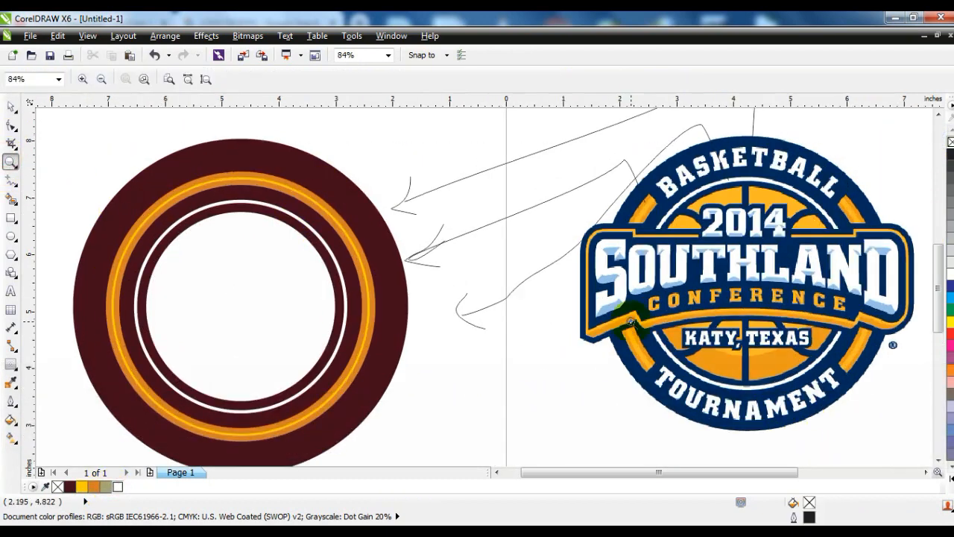
click(11, 181)
mouse_move(720, 357)
mouse_down()
mouse_move(393, 440)
mouse_move(346, 378)
mouse_move(349, 403)
mouse_up()
click(11, 107)
click(426, 347)
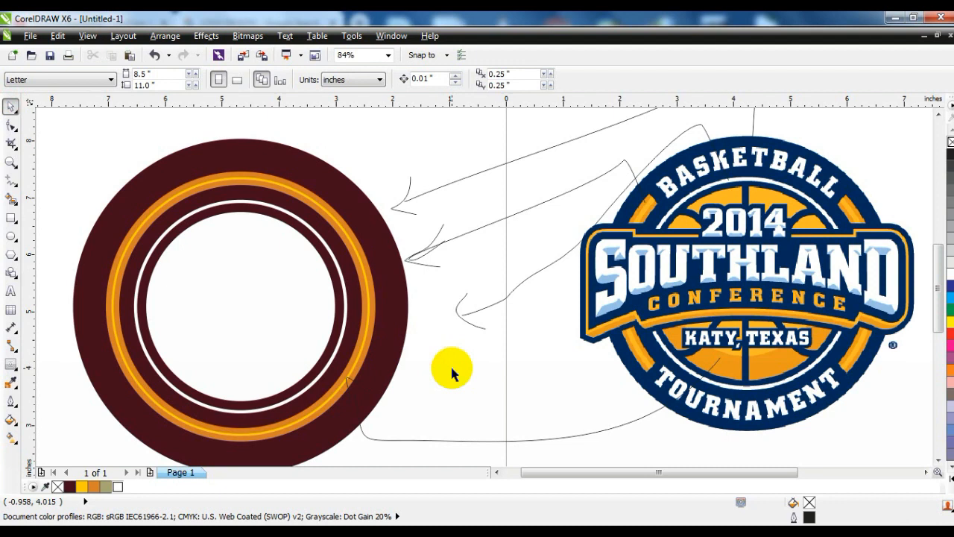
- Draw a thin vertical bar about 0.074 by 3.59 inches over the white circle and align it to the circle's vertical centre line
click(10, 218)
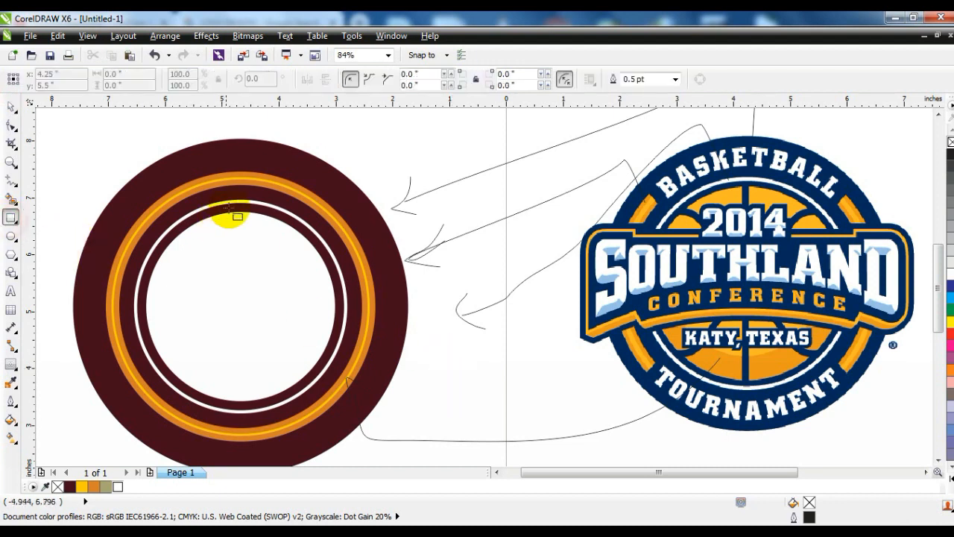
drag(233, 205, 236, 392)
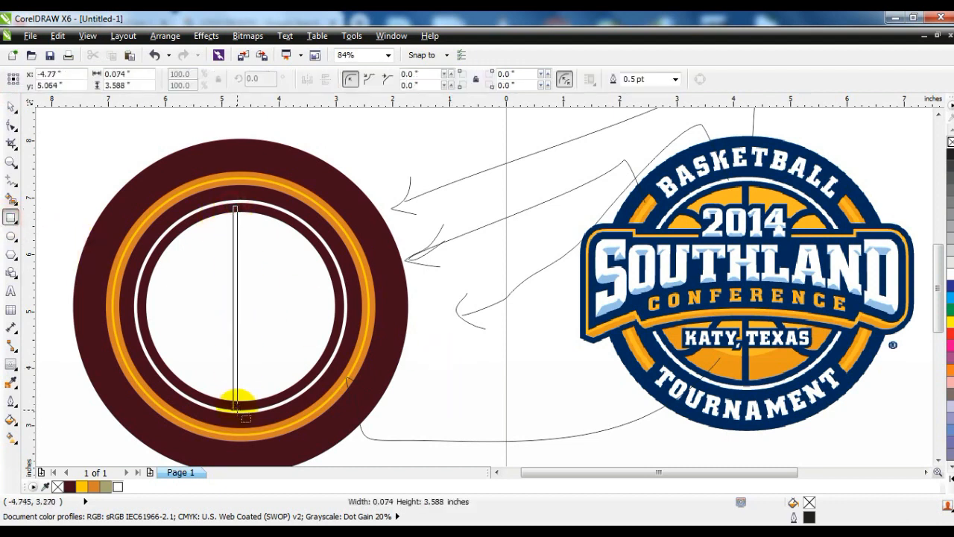
click(11, 106)
shift+click(266, 255)
key(c)
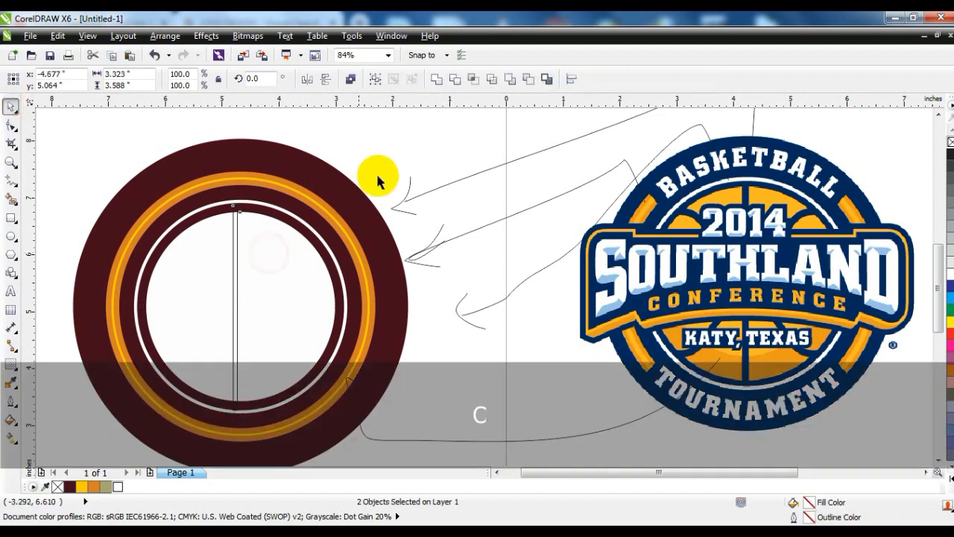
click(383, 159)
- Create a copy of the thin bar rotated 90 degrees about its centre and weld both bars into one cross
click(241, 219)
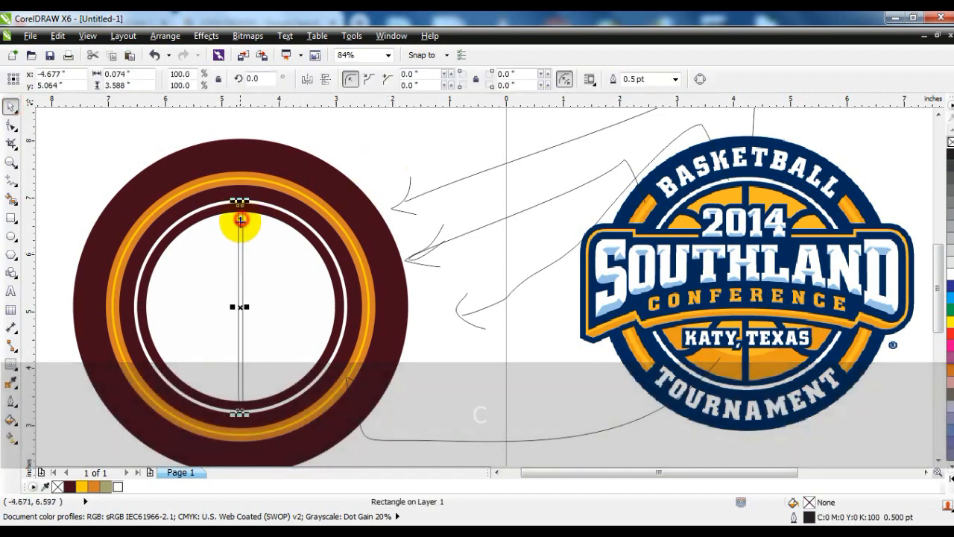
drag(262, 210, 292, 317)
key(ctrl+z)
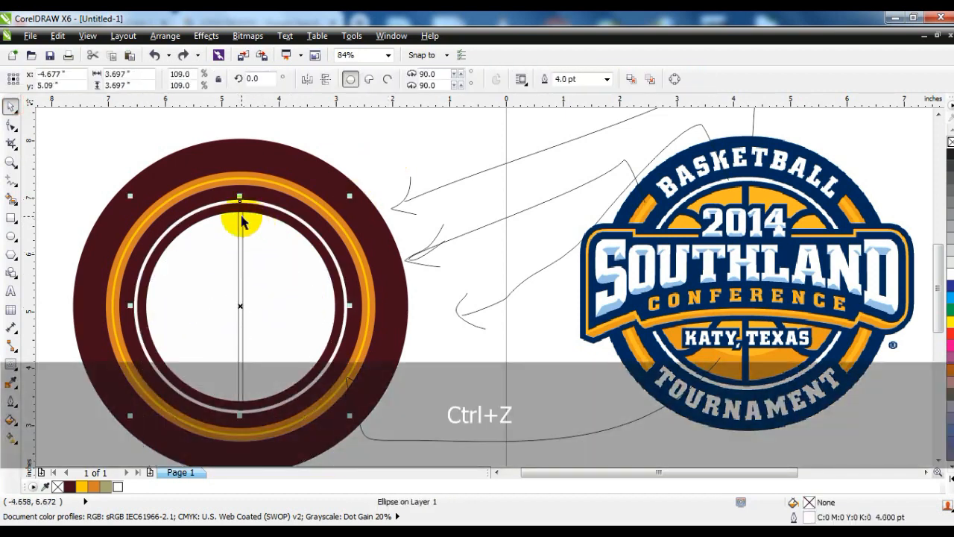
click(240, 221)
drag(247, 197, 305, 316)
right_click(304, 316)
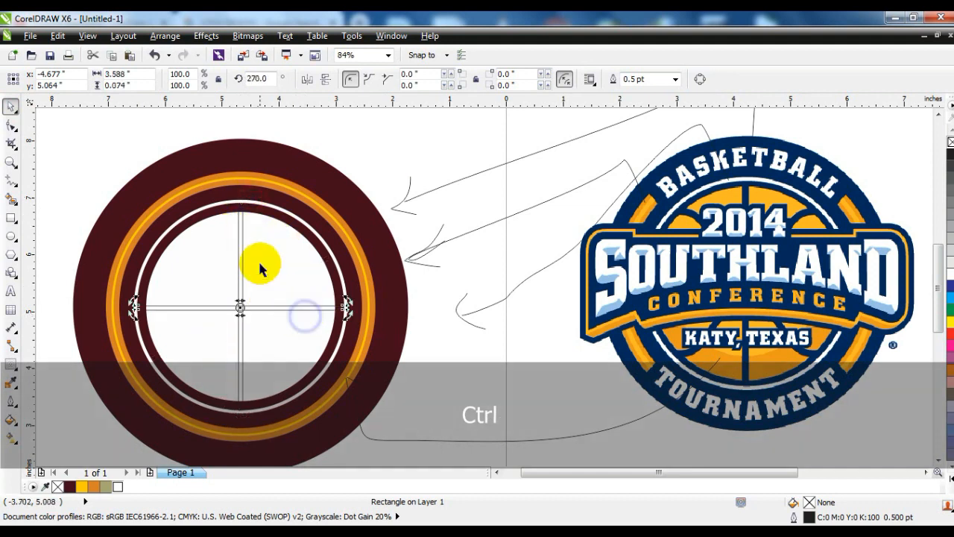
shift+click(241, 232)
click(437, 79)
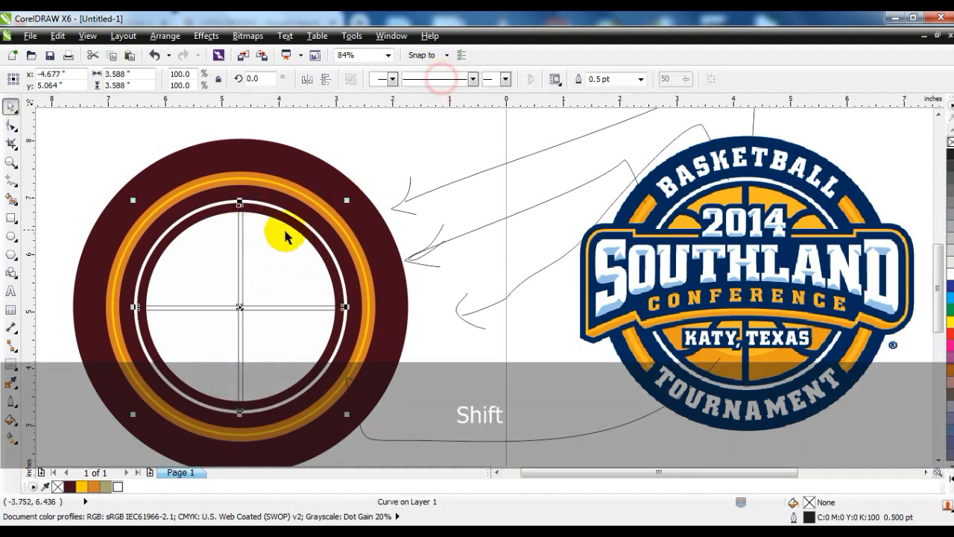
- Trim the white inner circle with the cross shape and delete the cross
key(ctrl+z)
click(454, 79)
click(437, 141)
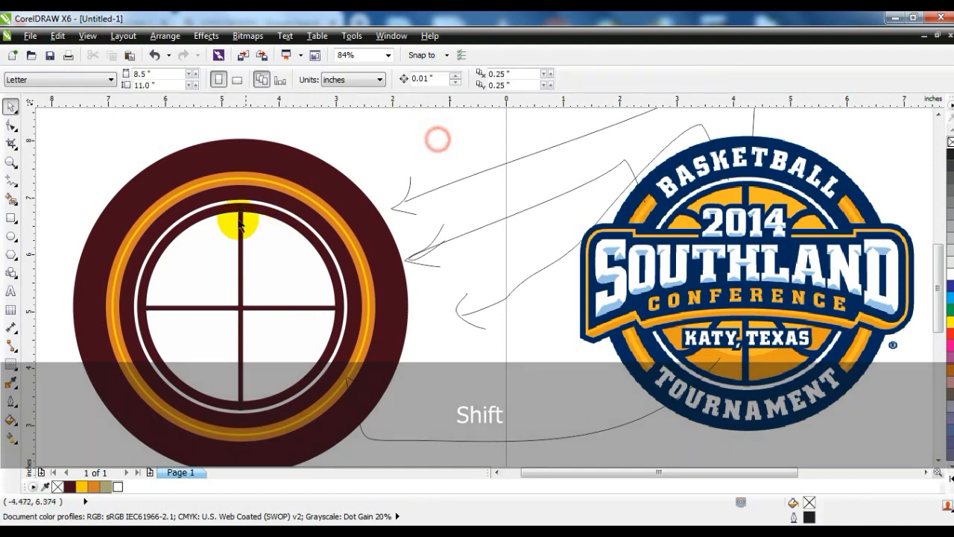
click(241, 216)
key(Delete)
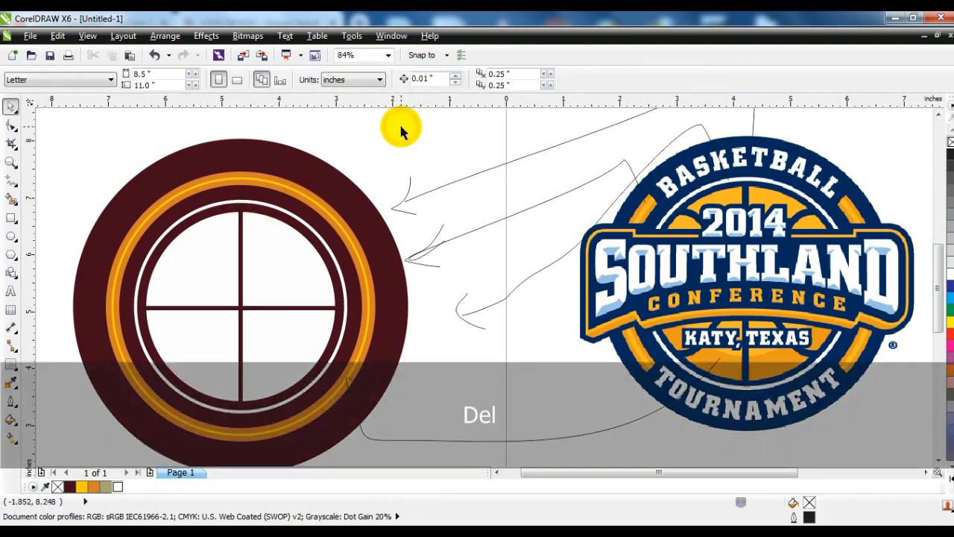
- Draw a nearly vertical line about 2.67 inches long across the right half of the quartered white circle with a 4 pt outline
click(11, 179)
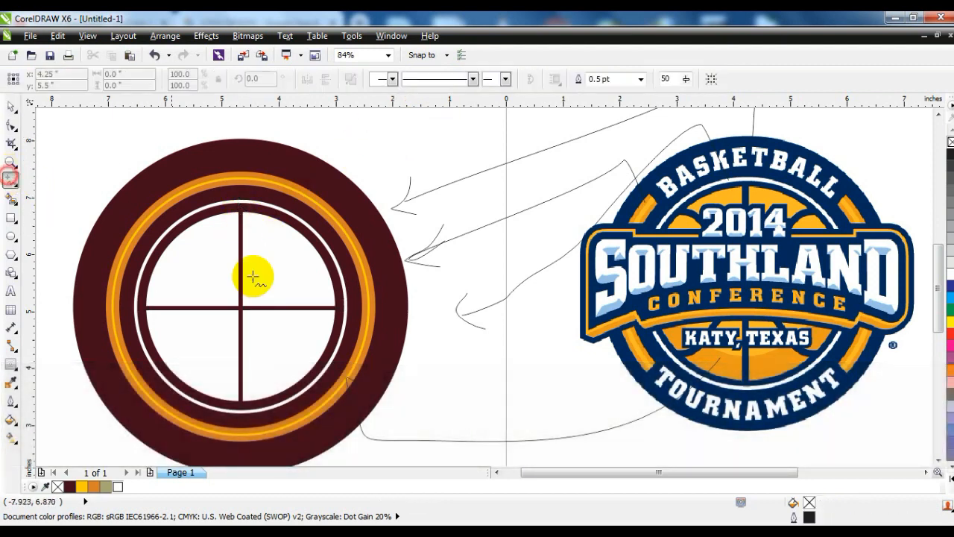
click(297, 223)
click(299, 383)
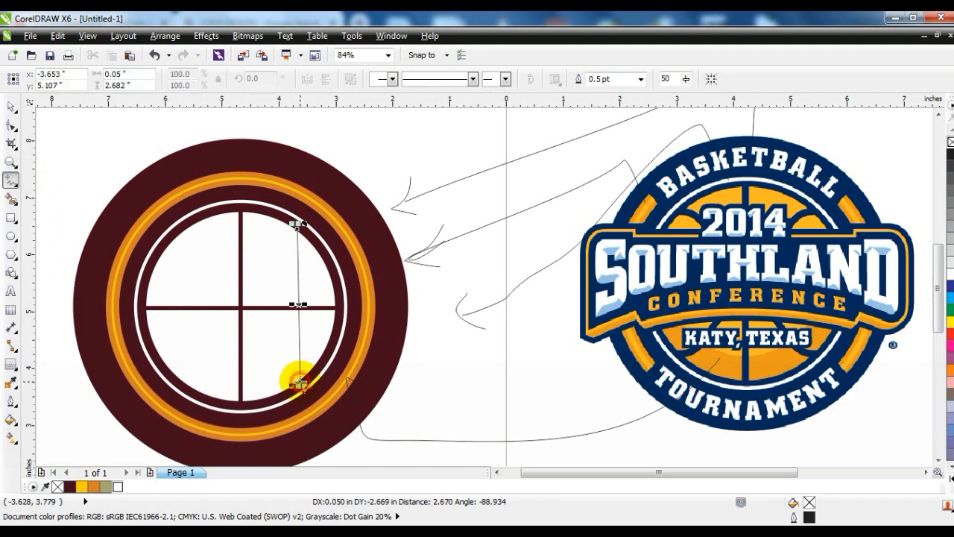
click(640, 79)
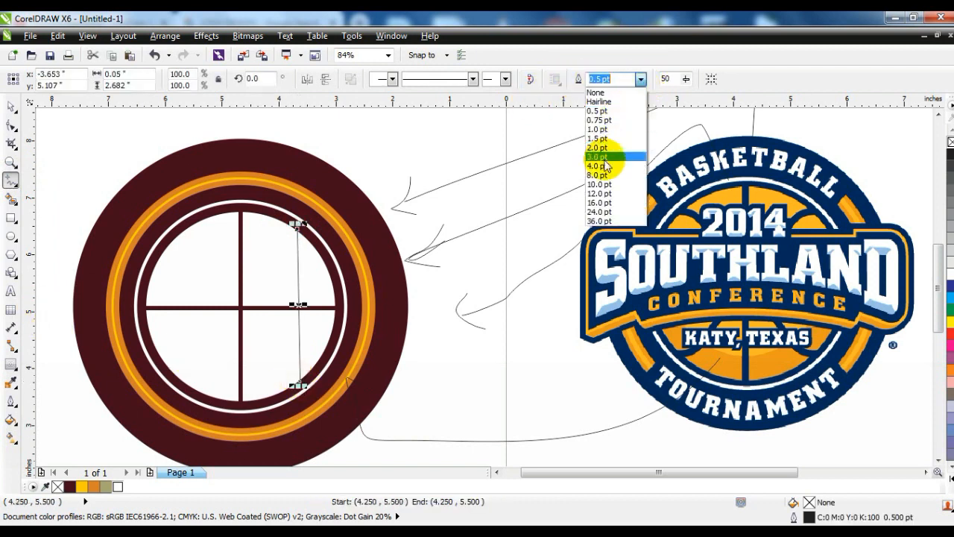
click(600, 166)
- Bend the line into an arc bulging toward the circle's centre and move both end nodes onto the circle's edge
click(11, 124)
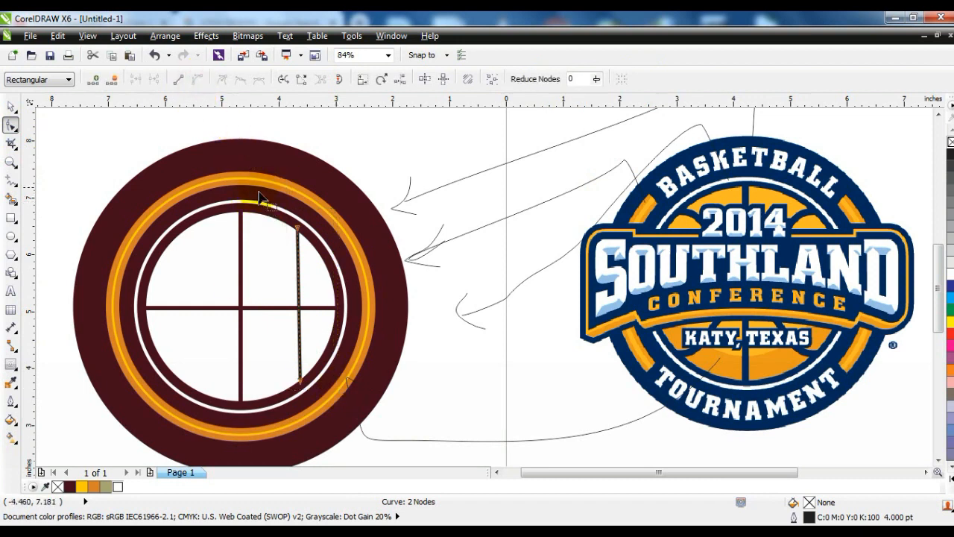
drag(298, 284, 248, 349)
drag(300, 235, 300, 231)
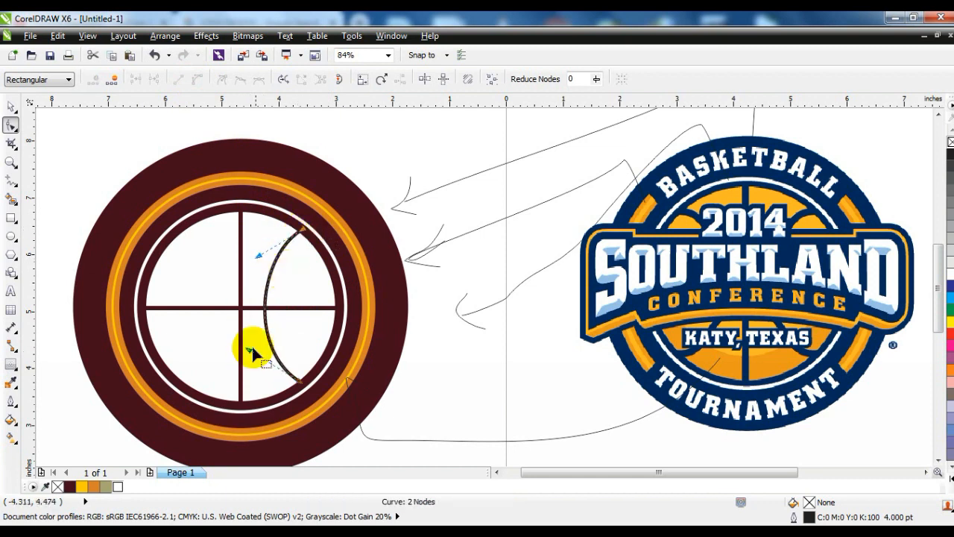
drag(297, 379, 303, 381)
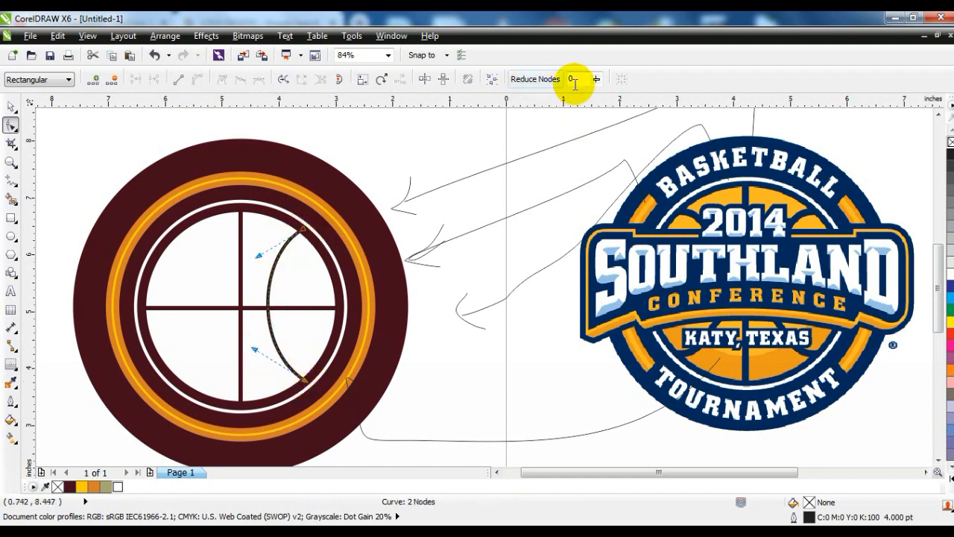
- Set the arc's outline width to 8 pt and duplicate the arc in place
click(11, 106)
click(641, 79)
click(599, 175)
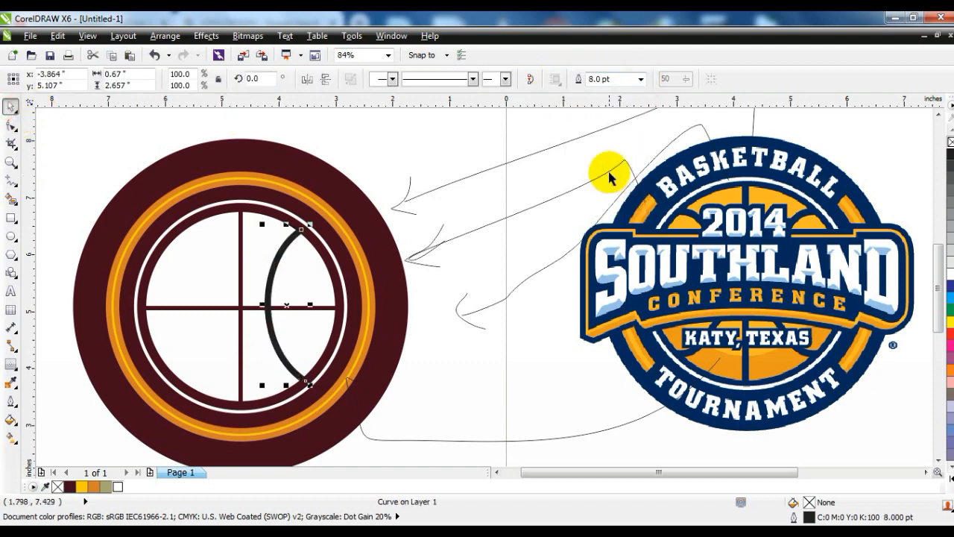
key(KP_Add)
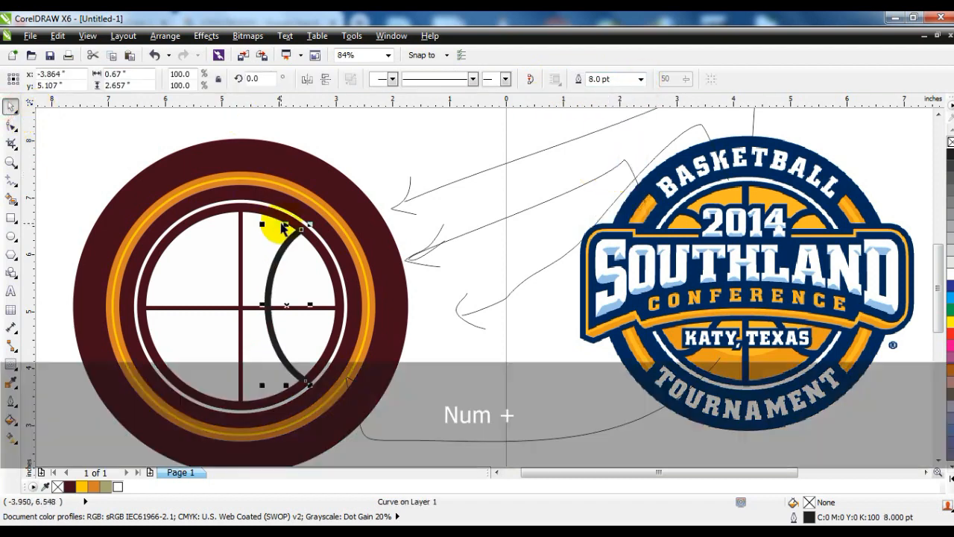
- Mirror the duplicated arc horizontally and move it across to the left half of the quartered white circle
click(307, 79)
drag(279, 233, 177, 240)
- Combine the two arcs into one curve and centre it horizontally on the quartered white circle
shift+click(289, 238)
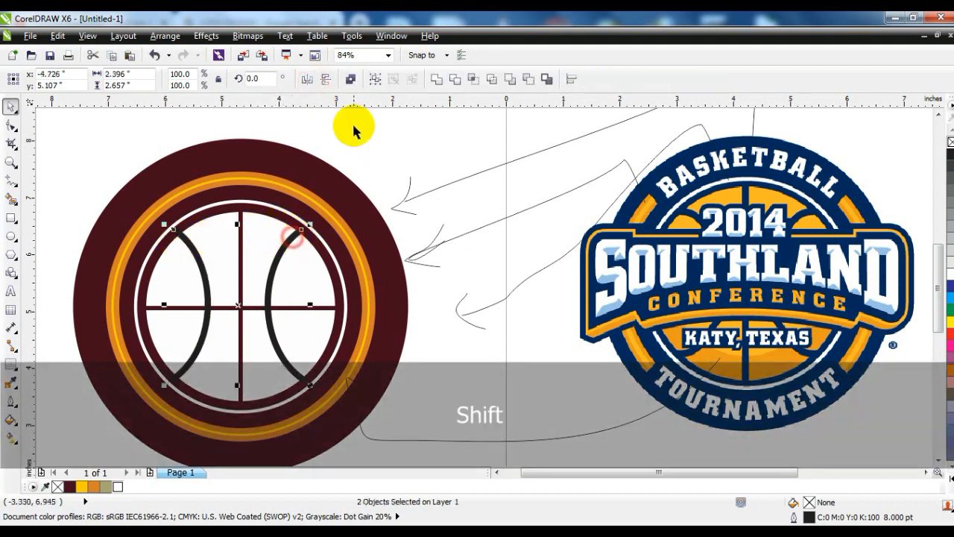
click(349, 79)
shift+click(266, 228)
key(c)
click(373, 160)
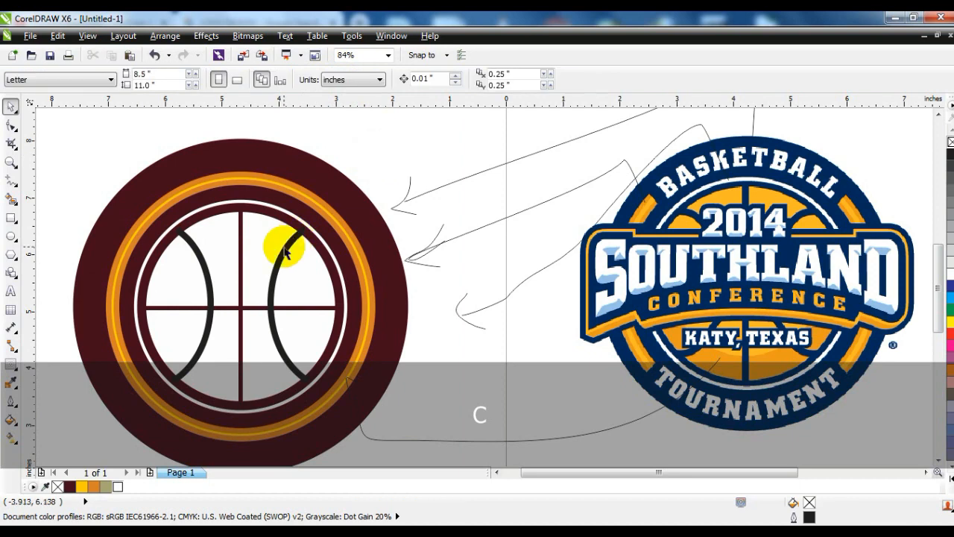
- Convert the combined arcs' outline to an object
click(283, 249)
click(165, 35)
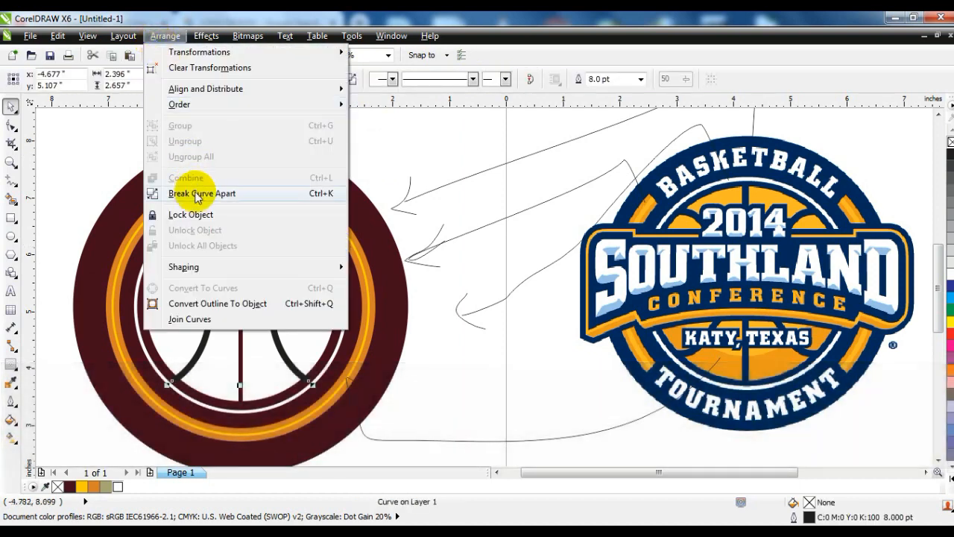
click(188, 301)
click(381, 154)
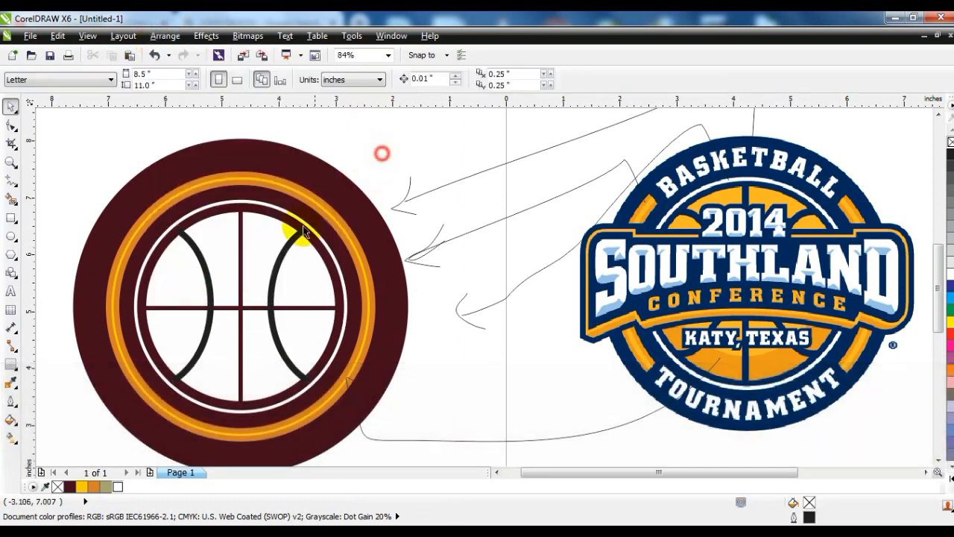
- Trim the quartered white circle with the arc shapes and delete the arcs
click(299, 238)
shift+click(266, 228)
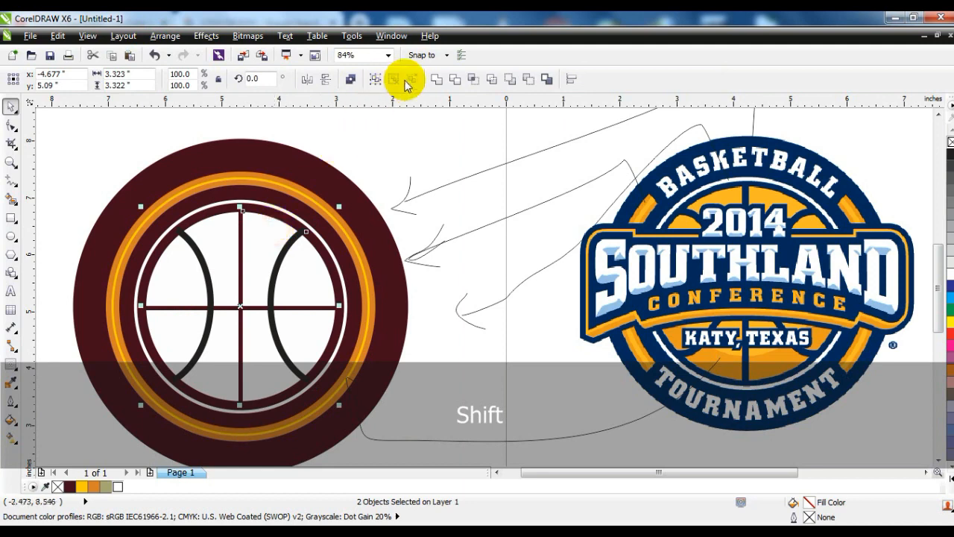
click(451, 79)
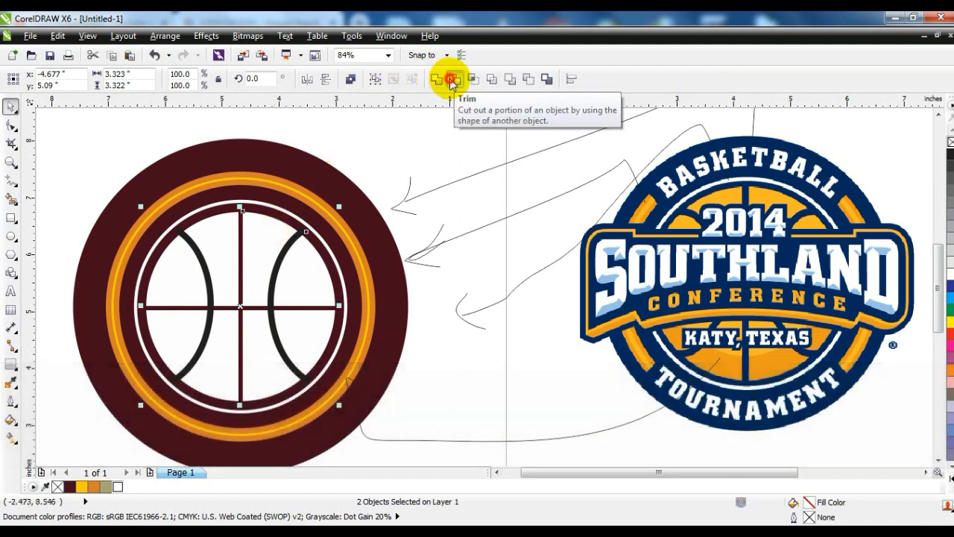
click(412, 142)
click(283, 240)
key(Delete)
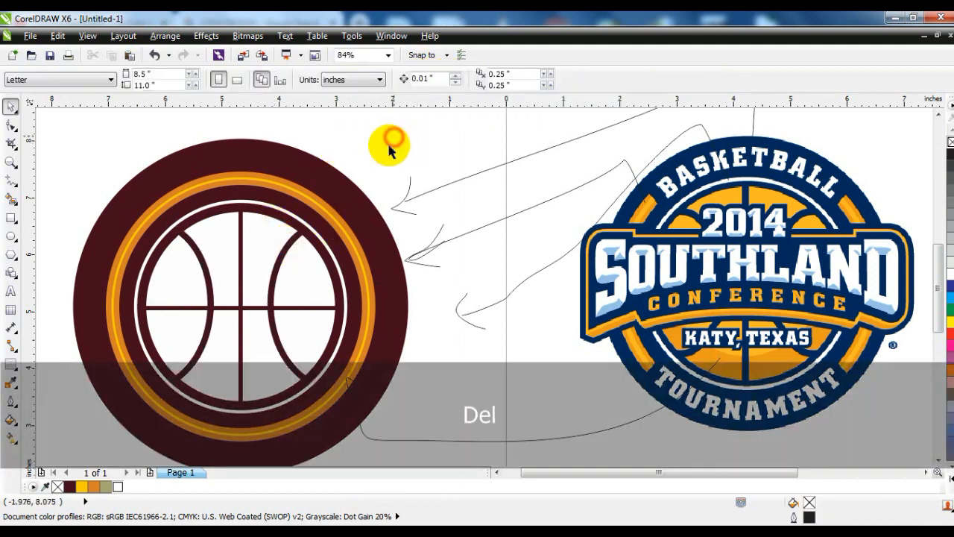
- Fill the white basketball segments with Deep Yellow
click(186, 394)
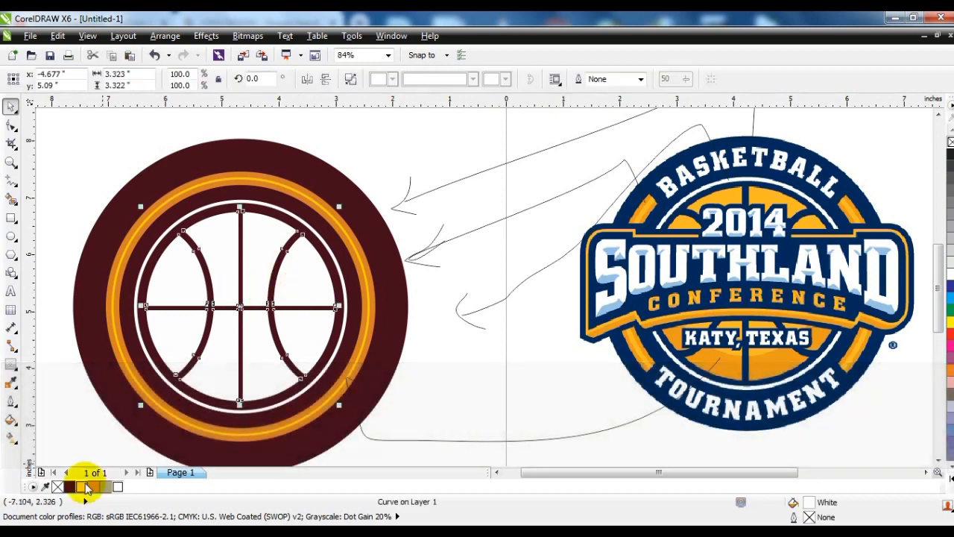
click(86, 487)
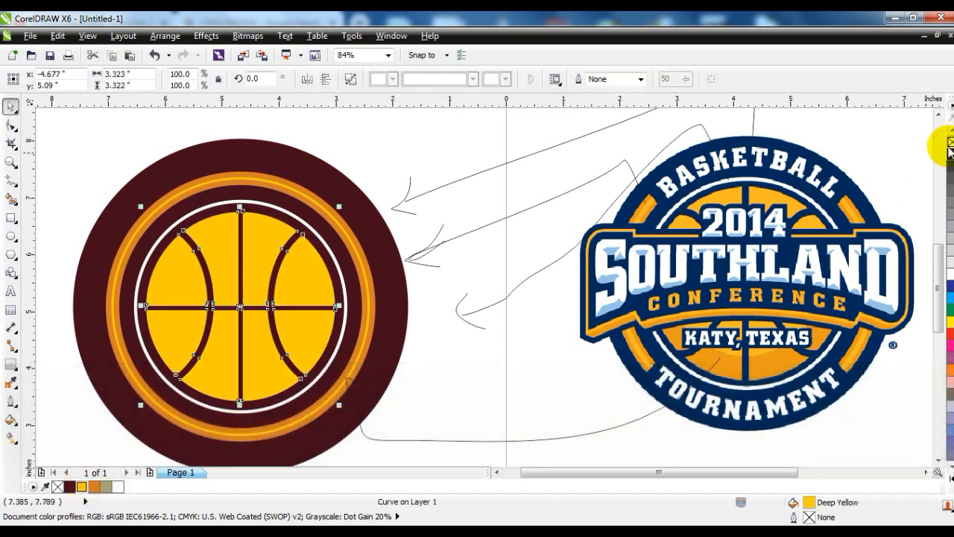
click(428, 144)
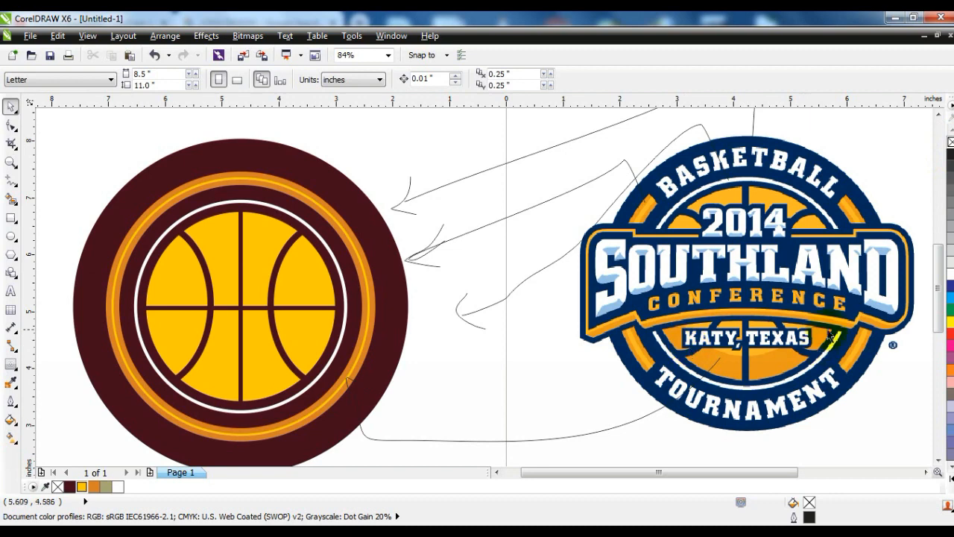
- Draw an ellipse about 3.44 by 3.6 inches over the basketball's upper part and centre it horizontally on the badge
click(222, 349)
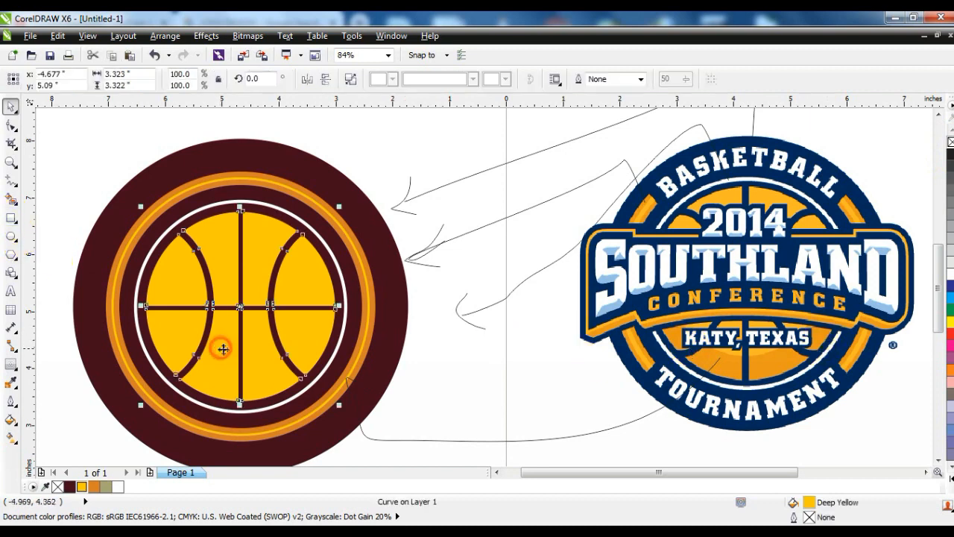
click(11, 236)
drag(136, 158, 342, 364)
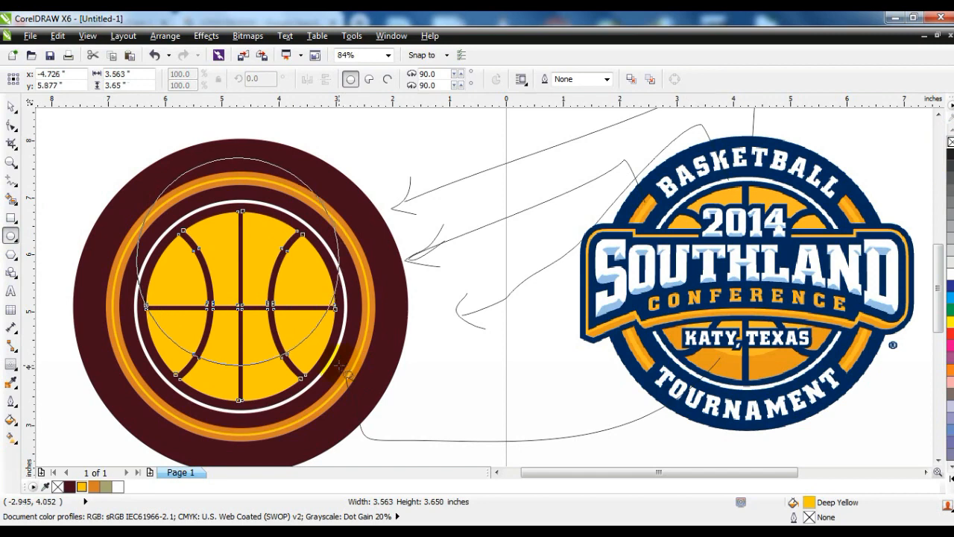
click(10, 107)
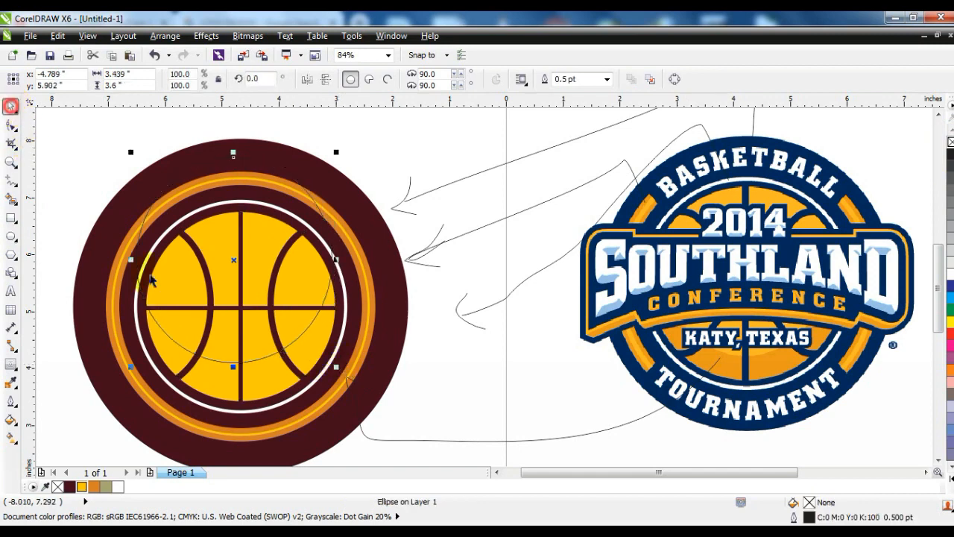
shift+click(352, 386)
key(c)
click(379, 453)
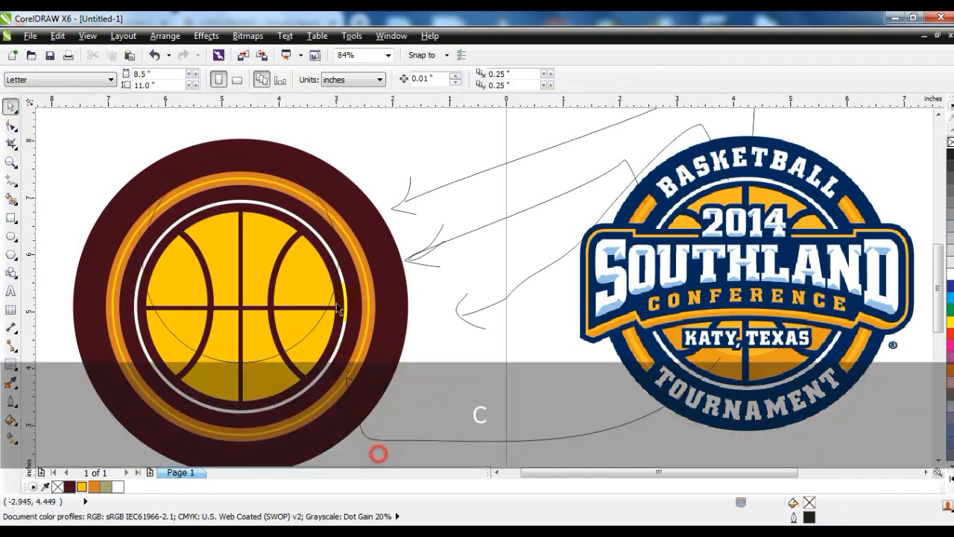
- Fill the new ellipse with Deep Yellow and the basketball segments with the orange C13 M57 Y100 K2
click(336, 295)
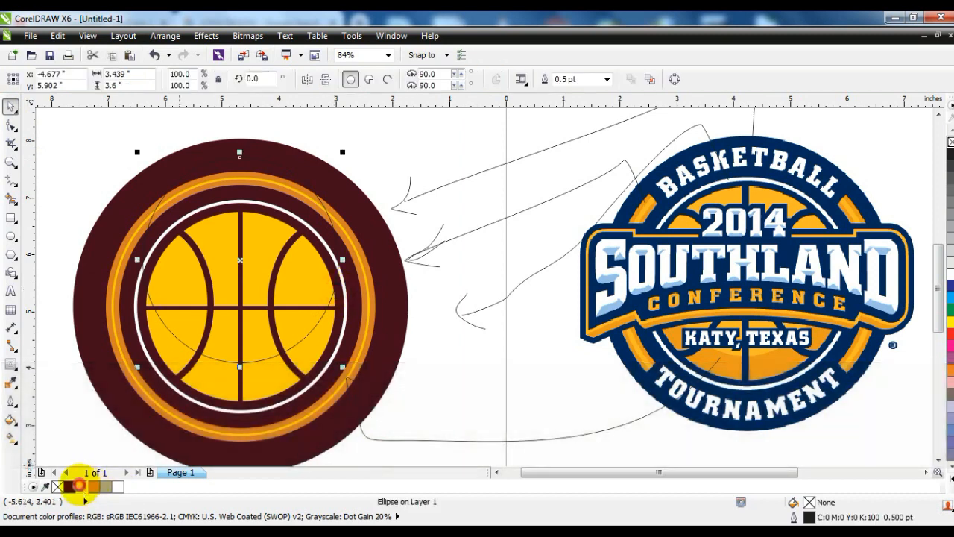
click(78, 485)
click(257, 381)
click(93, 485)
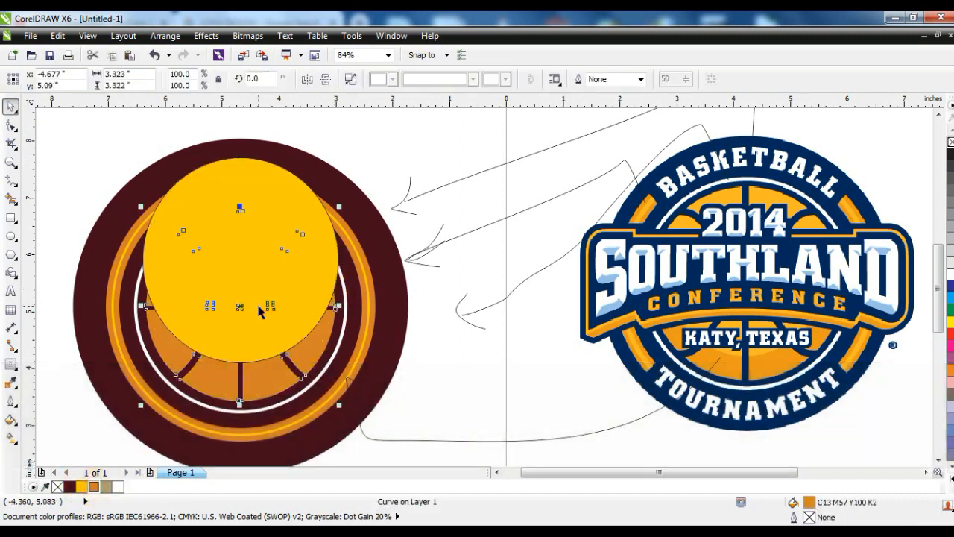
- Remove the yellow ellipse's outline and move it straight down by about 0.19 inches
click(259, 306)
right_click(949, 142)
drag(293, 258, 297, 272)
- PowerClip the yellow ellipse inside the orange basketball segments
right_click(297, 272)
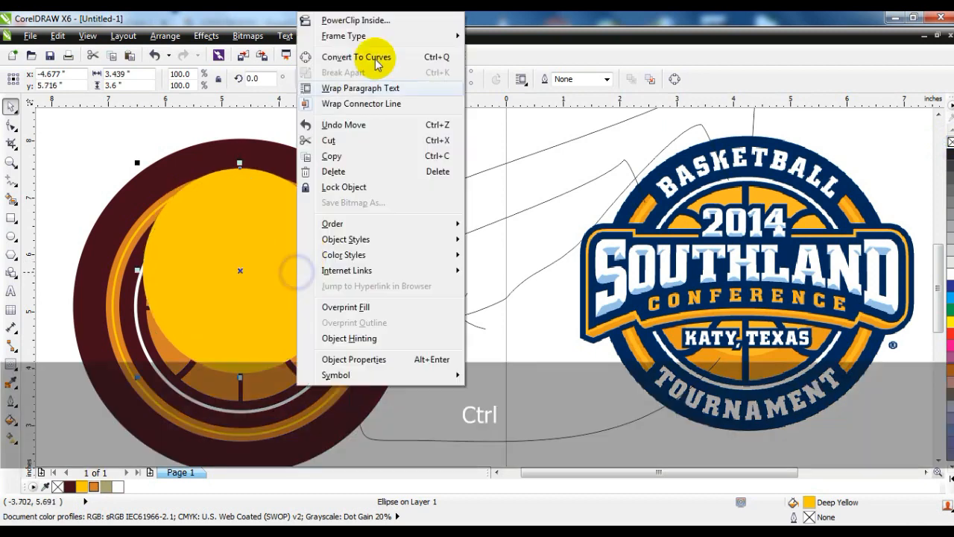
click(346, 15)
click(269, 380)
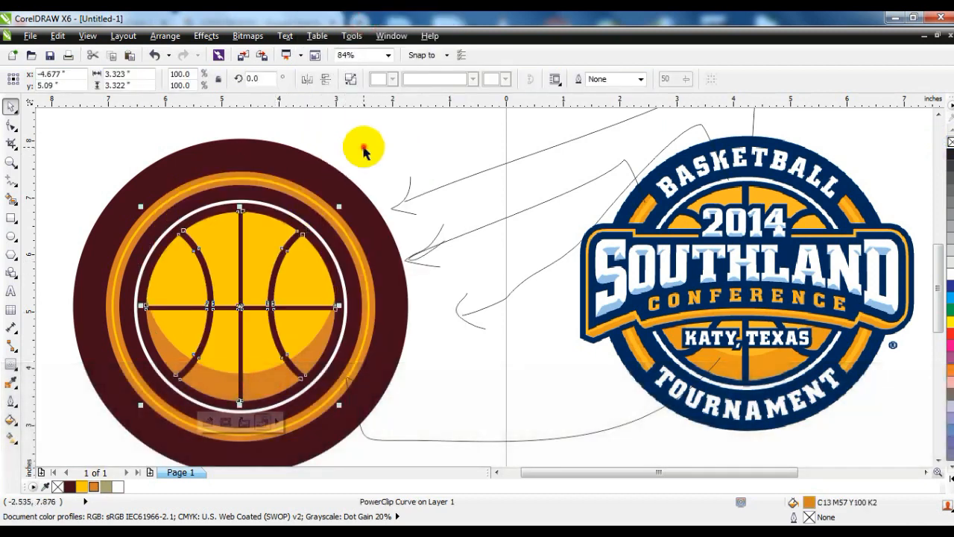
click(399, 152)
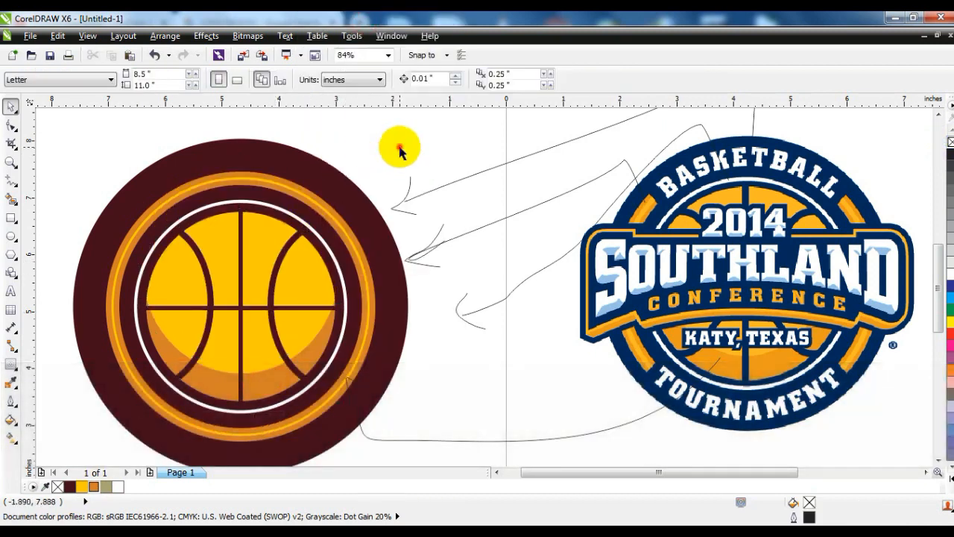
- Enlarge the orange ring with its yellow line about the centre, bringing it closer to the outer maroon edge
click(10, 160)
key(F3)
key(F3)
drag(238, 152, 848, 401)
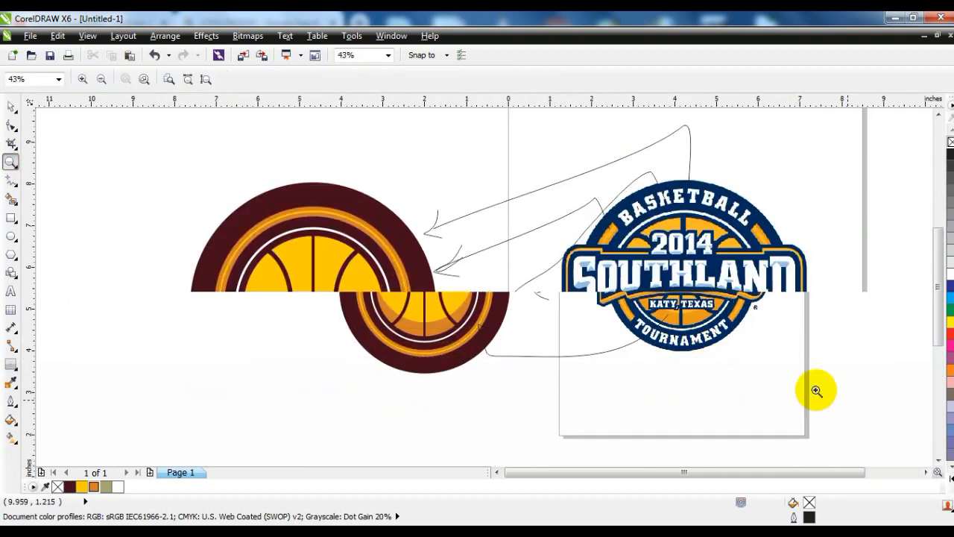
click(10, 107)
click(344, 221)
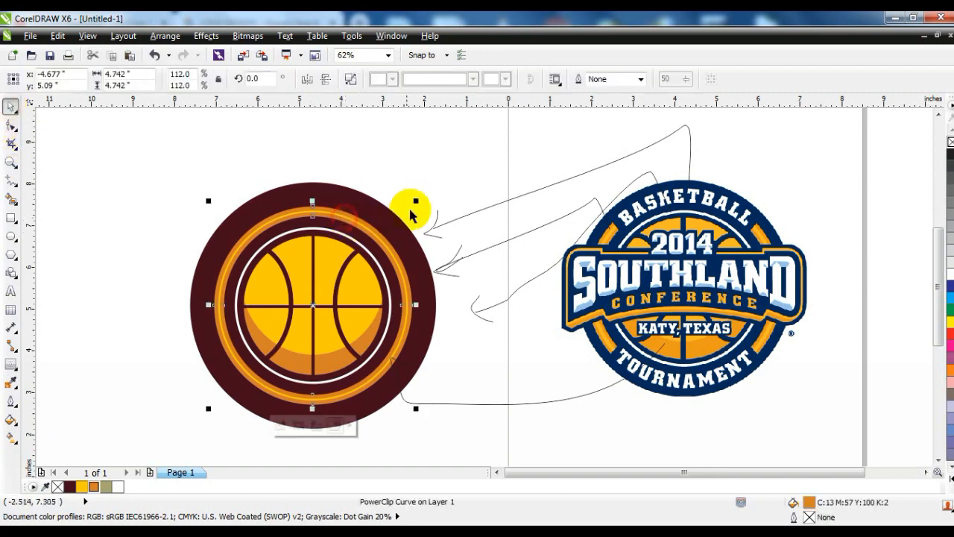
drag(416, 201, 430, 192)
- Select the basketball with its surrounding white ring and enlarge them together about their centre within the orange ring
drag(151, 222, 418, 396)
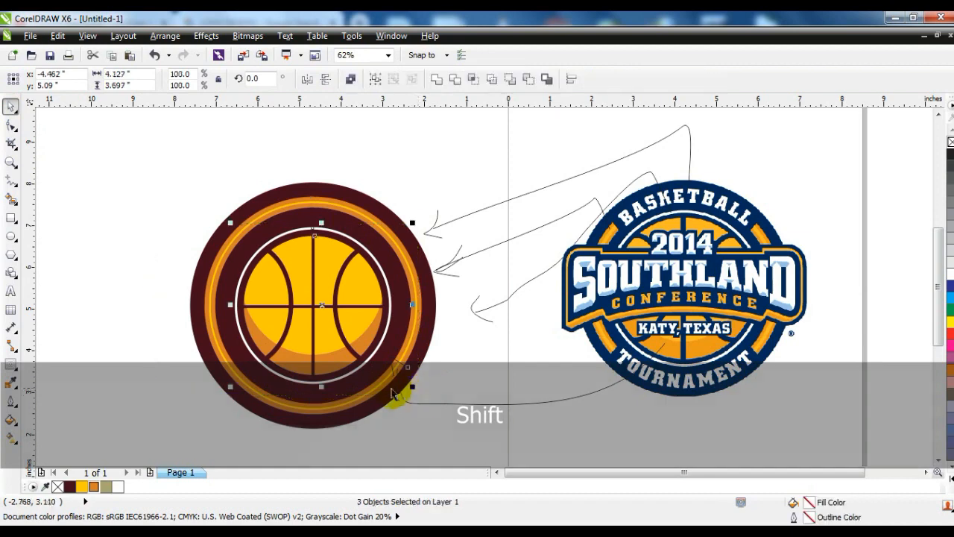
click(387, 419)
click(354, 365)
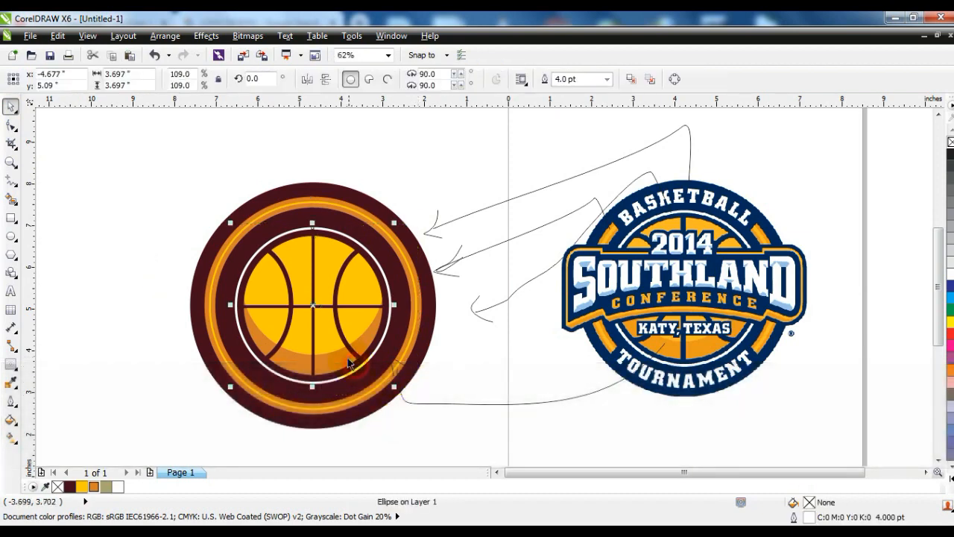
shift+click(407, 242)
drag(394, 222, 410, 211)
click(77, 261)
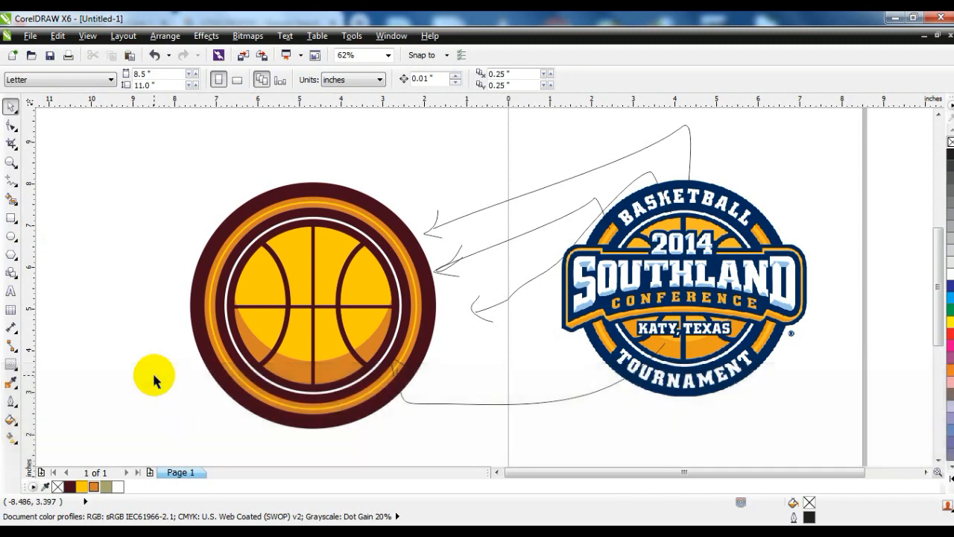
- Add the text BASKETBALL beside the badge's upper left and set its font to LubalGraph Bd BT
click(11, 291)
click(93, 213)
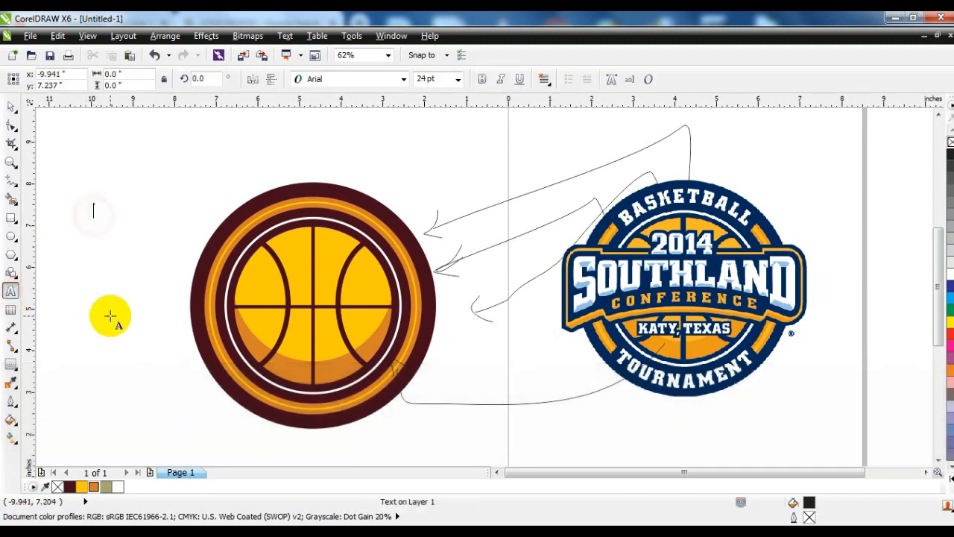
text(BASKETBALL)
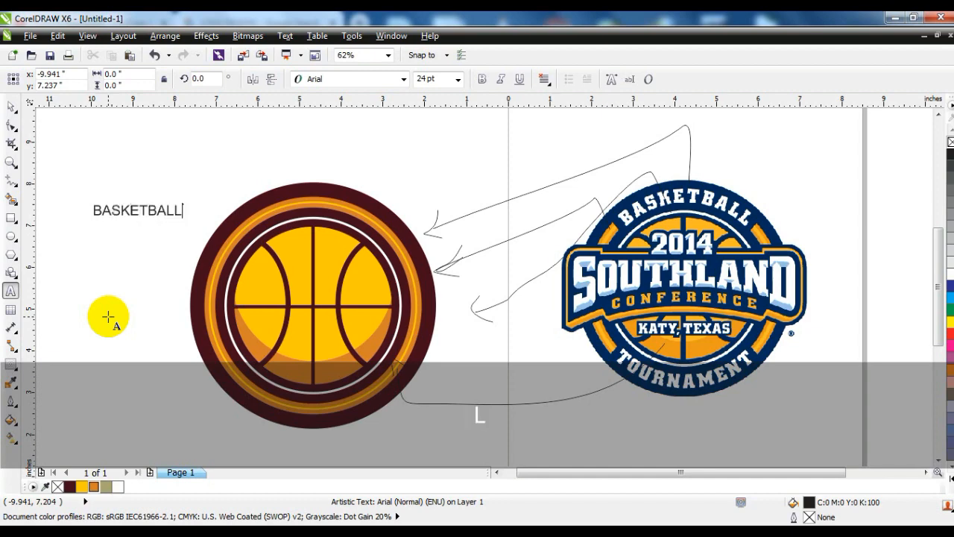
click(11, 106)
click(333, 79)
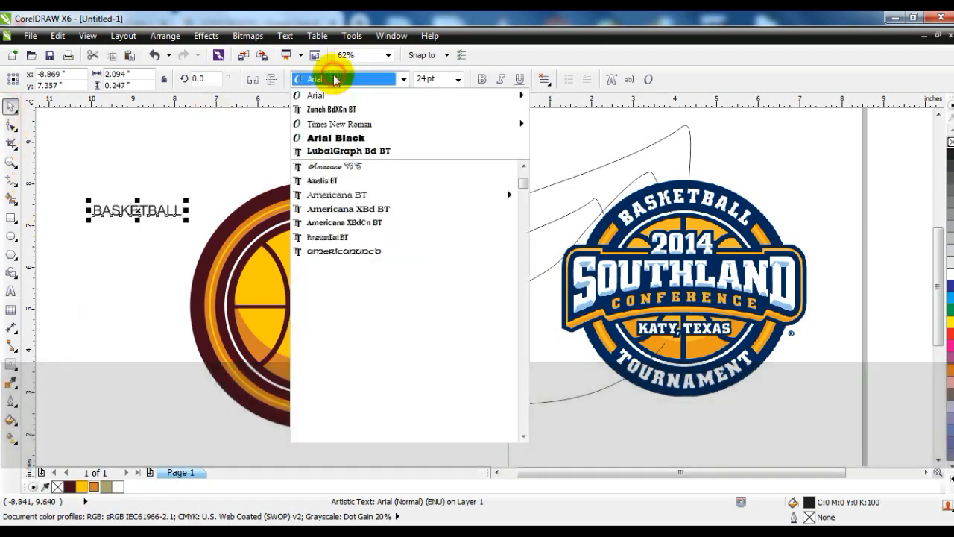
text(BakerSignet BT)
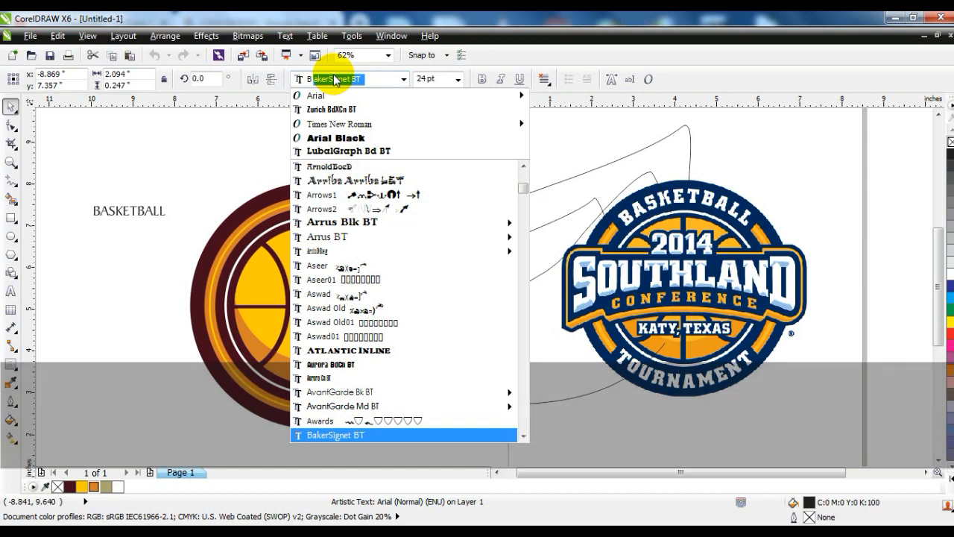
click(333, 151)
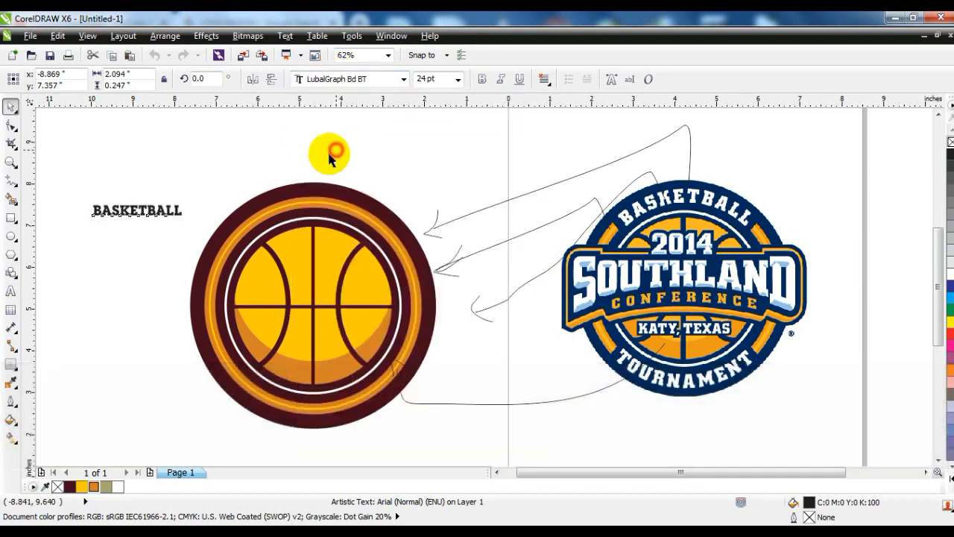
- Enlarge the BASKETBALL text to about 3.5 inches wide and centre it horizontally on the badge
drag(191, 219, 218, 237)
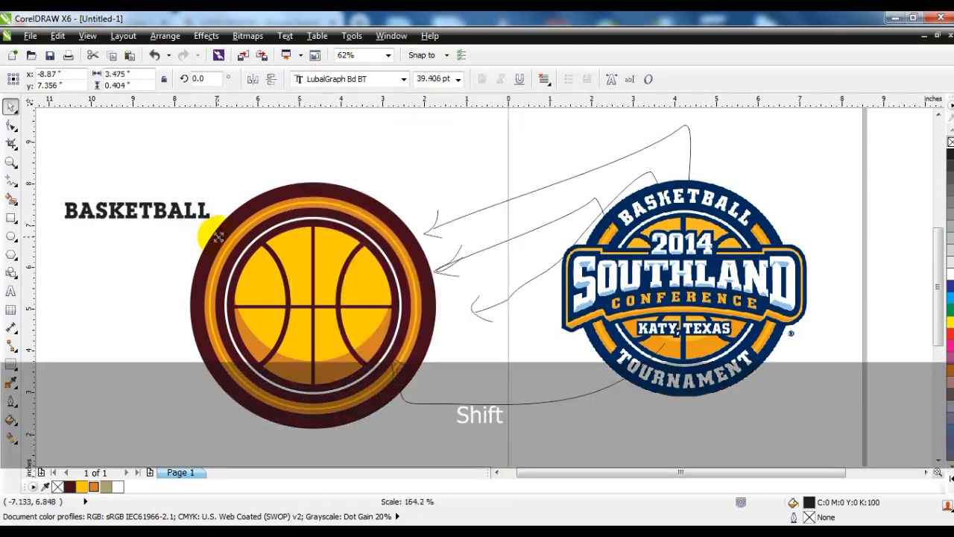
shift+click(279, 187)
key(c)
- Enlarge the BASKETBALL text slightly to about 3.58 inches wide and fill it with Olive
click(156, 206)
click(305, 211)
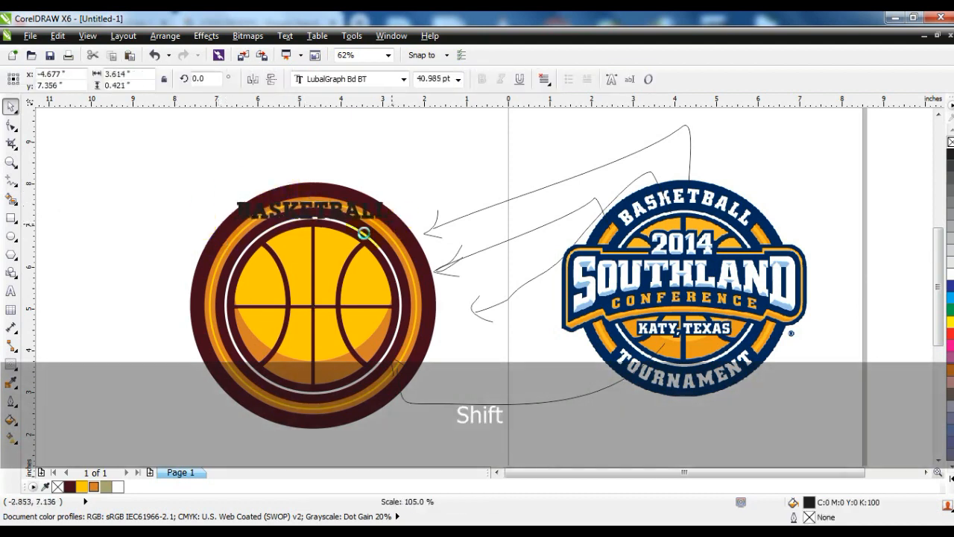
click(105, 486)
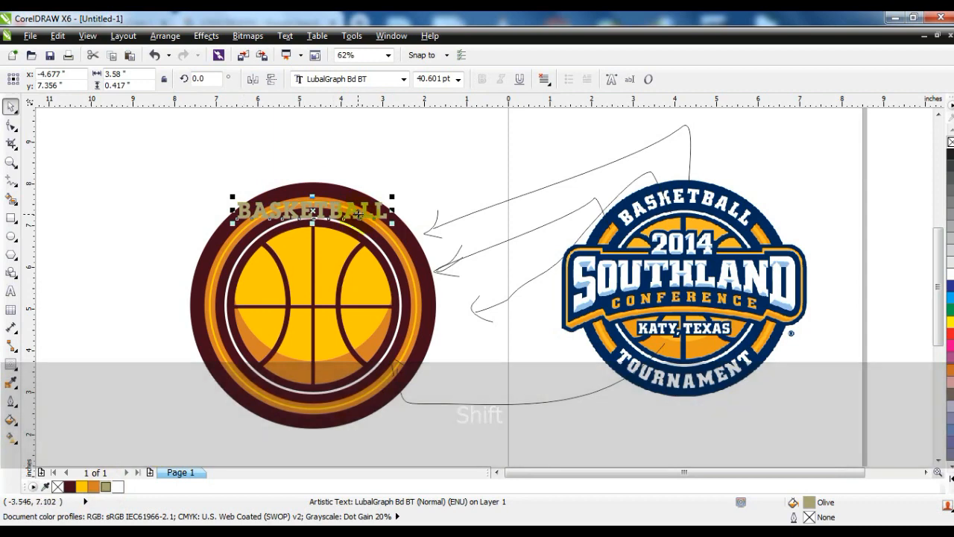
- Select the BASKETBALL text with the outer maroon circle and fit the text to the circle's path
shift+click(331, 185)
key(shift+F2)
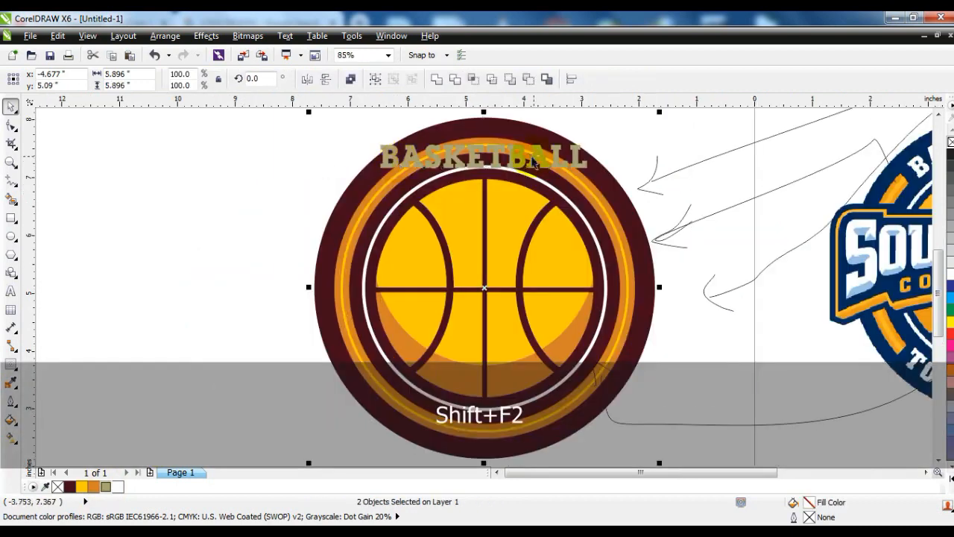
key(Escape)
click(521, 158)
shift+click(525, 131)
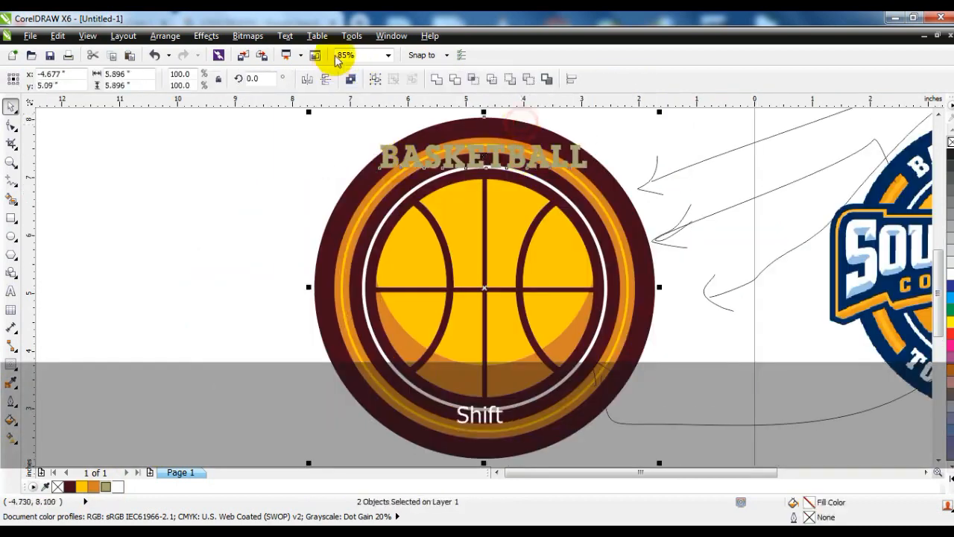
click(291, 36)
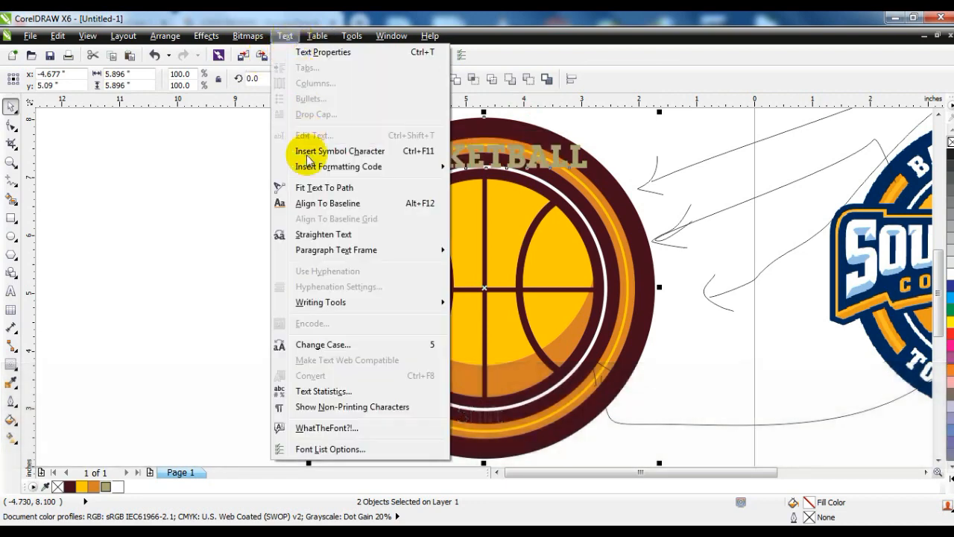
click(311, 187)
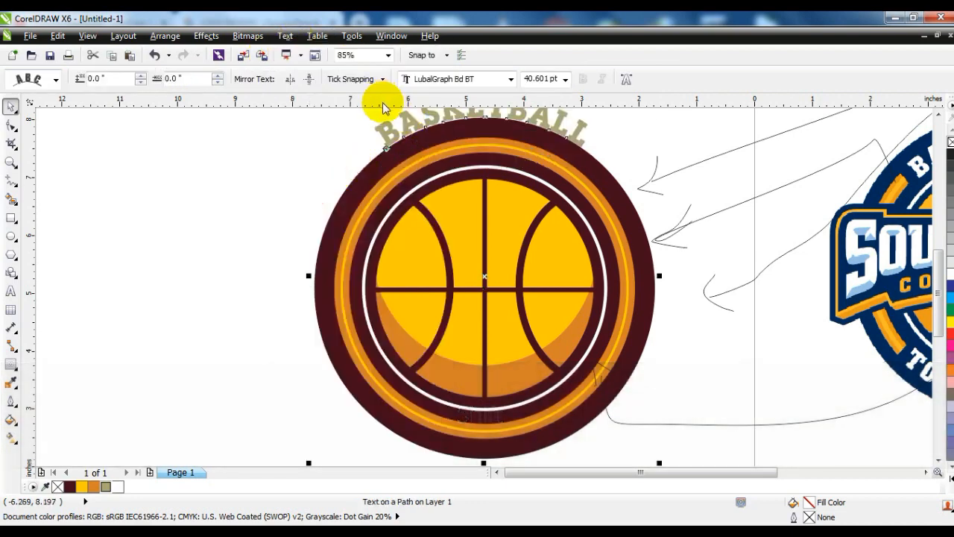
- Set the BASKETBALL text's distance from the path to -0.65 inches with an offset of 0.0 inches
click(215, 82)
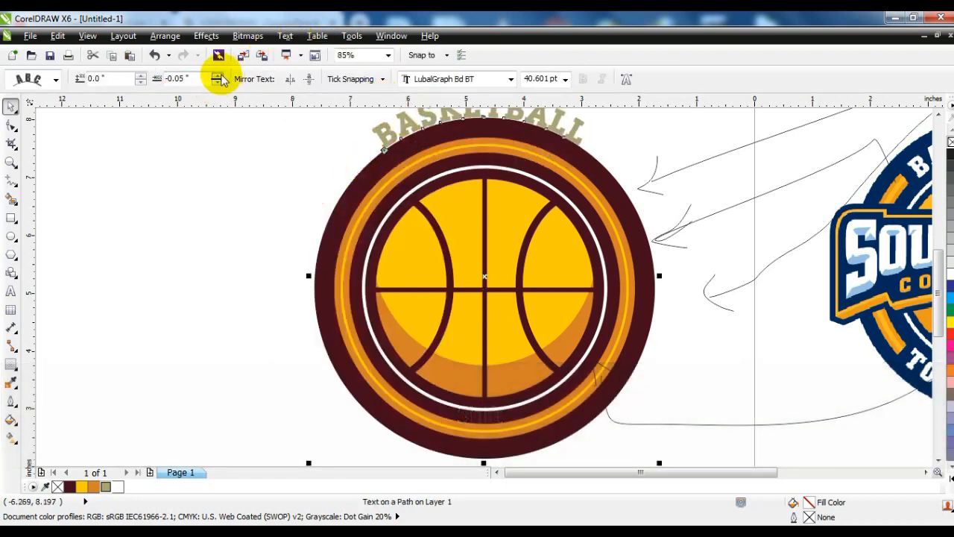
click(217, 75)
click(141, 82)
click(141, 82)
click(141, 83)
click(141, 83)
click(141, 82)
click(141, 83)
click(141, 83)
click(141, 83)
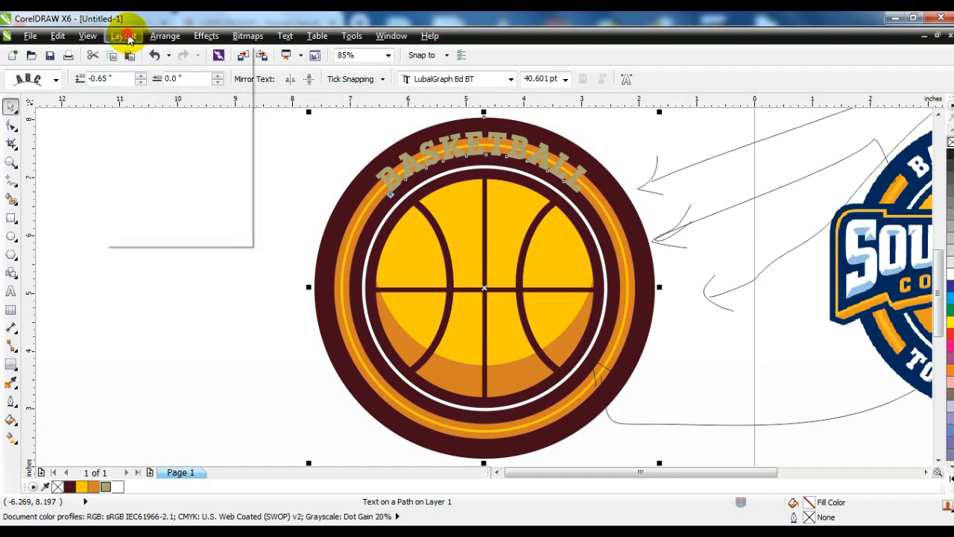
- Break the BASKETBALL text apart from its circular path and fill the text with white
click(124, 36)
click(178, 196)
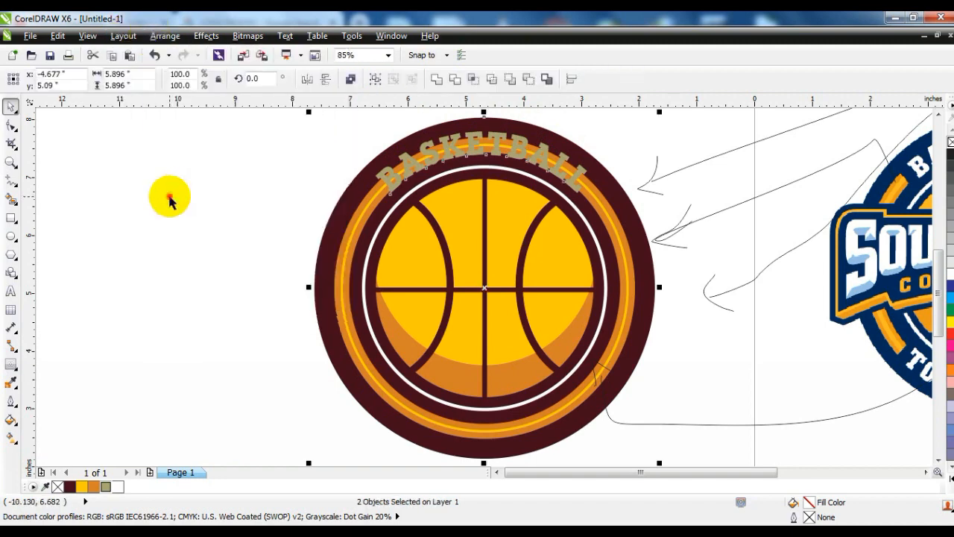
click(170, 198)
key(Tab)
click(119, 486)
click(132, 293)
- Draw a slanted line about 0.26 by 0.29 inches across the orange ring after BASKETBALL's last letter, with a 3 pt outline
click(10, 162)
right_click(420, 208)
drag(349, 177, 858, 388)
drag(164, 177, 570, 328)
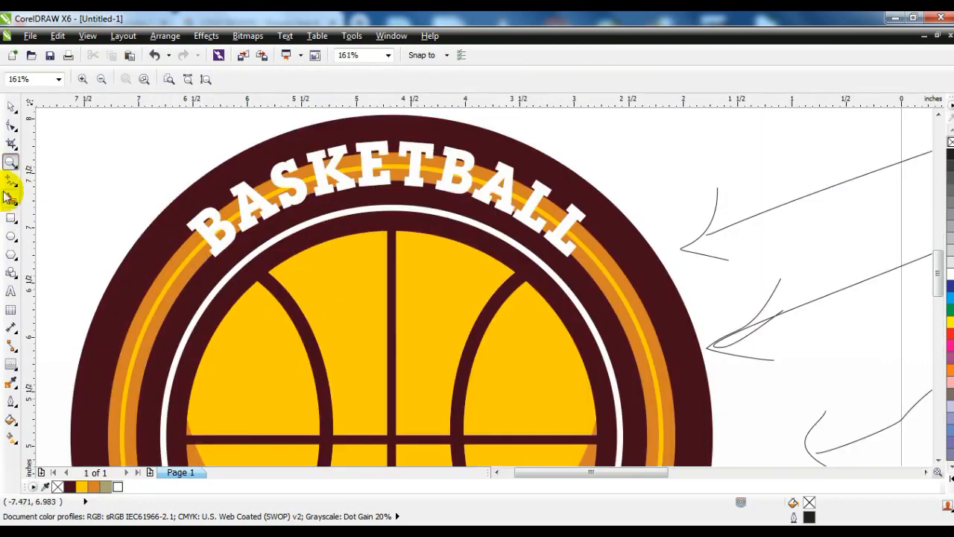
click(11, 181)
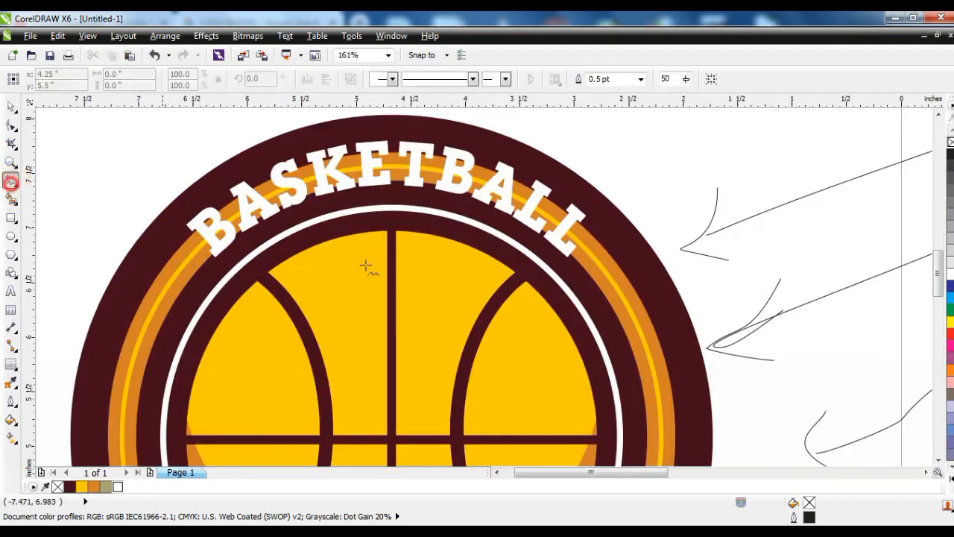
click(569, 265)
click(10, 130)
click(9, 113)
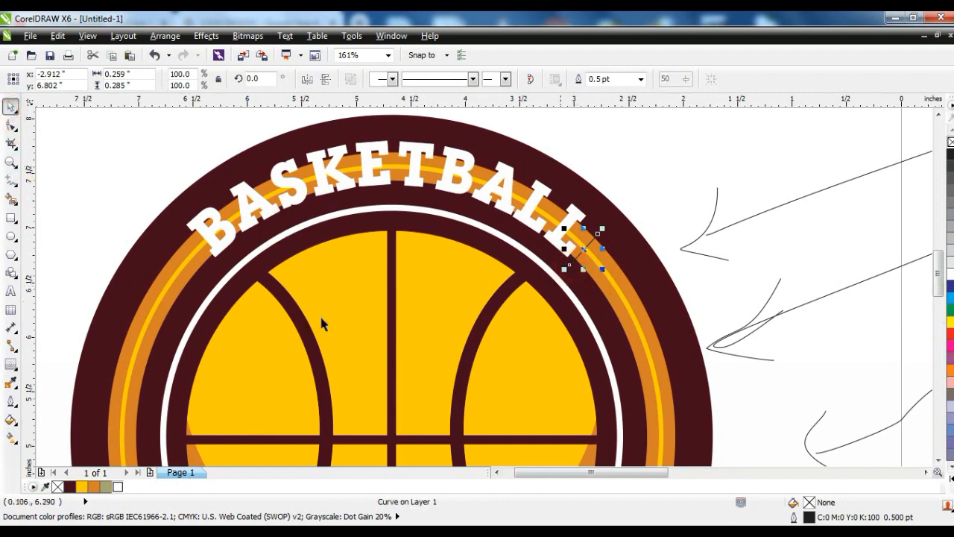
click(640, 79)
click(610, 158)
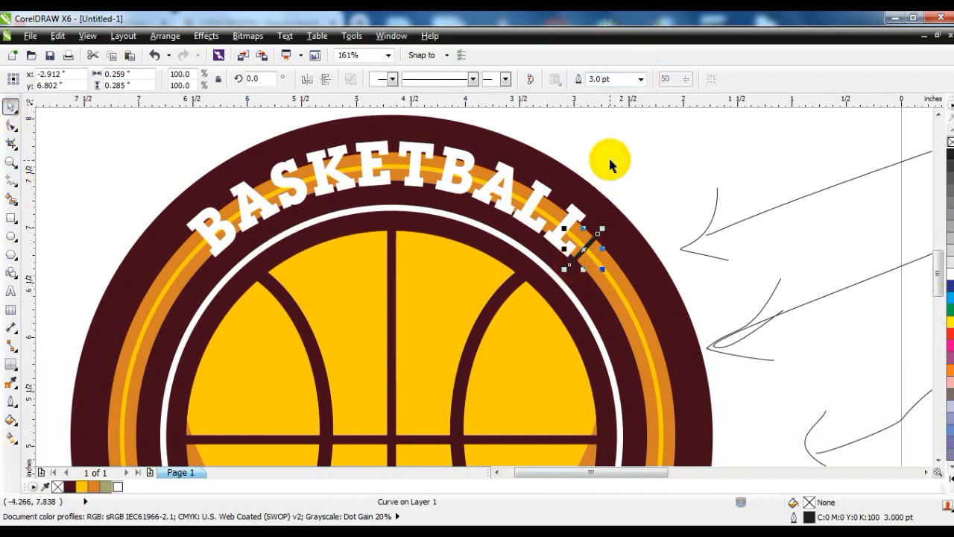
- Place a horizontally mirrored copy of the line before BASKETBALL's first letter and combine the two lines
key(KP_Add)
click(308, 80)
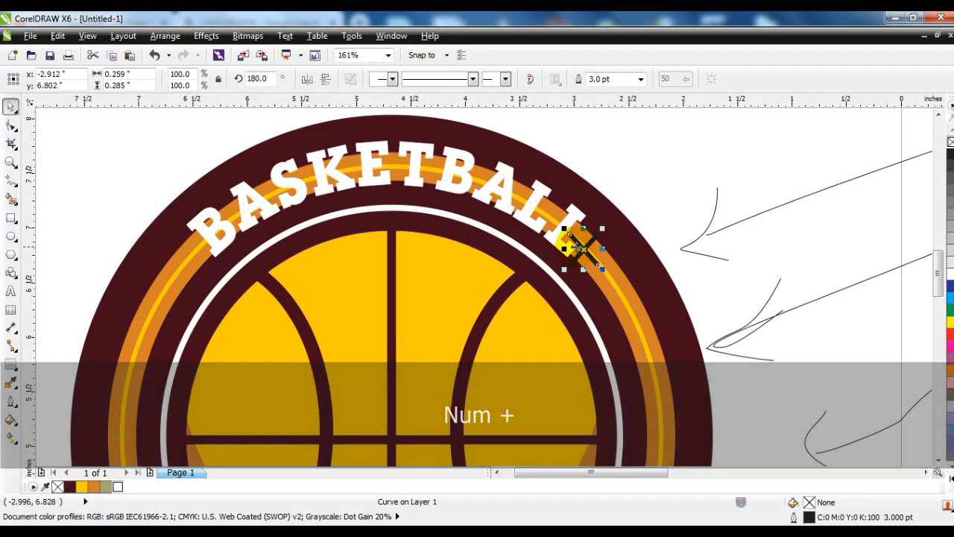
drag(582, 249, 193, 272)
shift+click(597, 235)
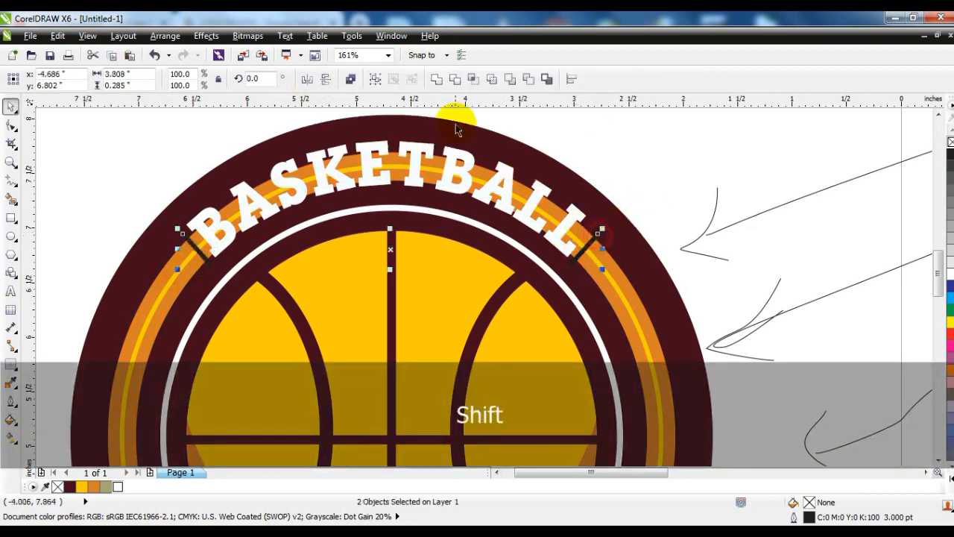
click(351, 79)
- Centre the combined lines horizontally on the orange ring, trim the ring with them and remove the lines
shift+click(625, 299)
key(c)
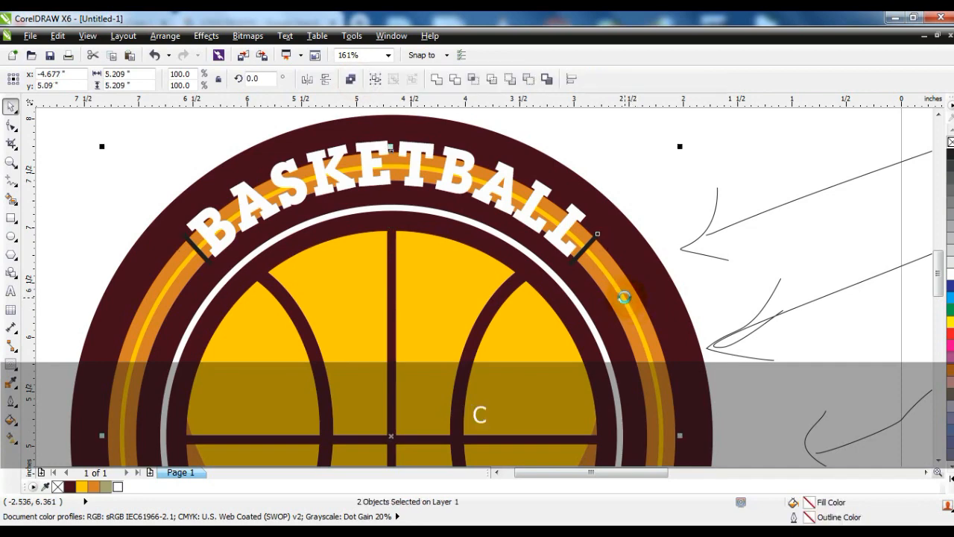
click(454, 79)
click(639, 141)
click(588, 246)
key(Delete)
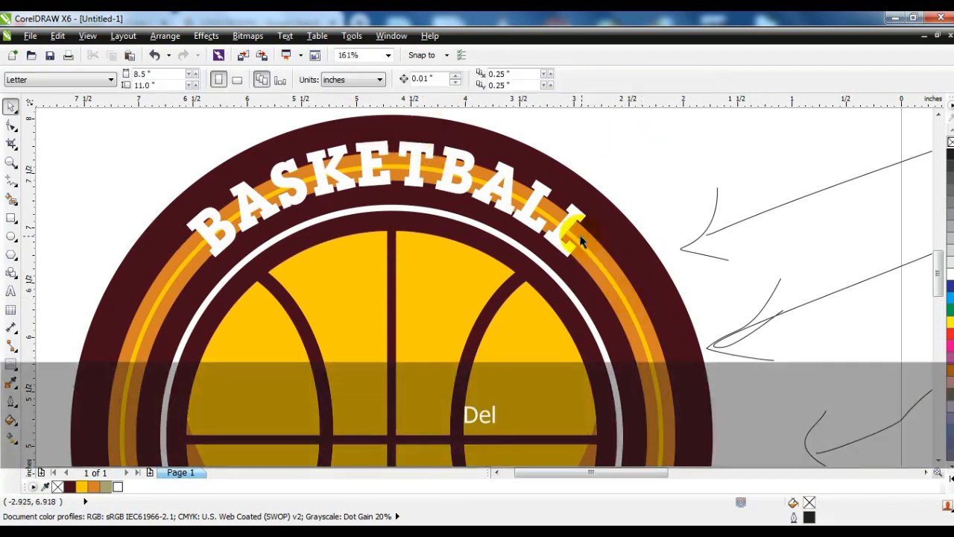
- Break the trimmed orange ring apart and delete the segment behind BASKETBALL
click(589, 246)
click(351, 79)
click(185, 149)
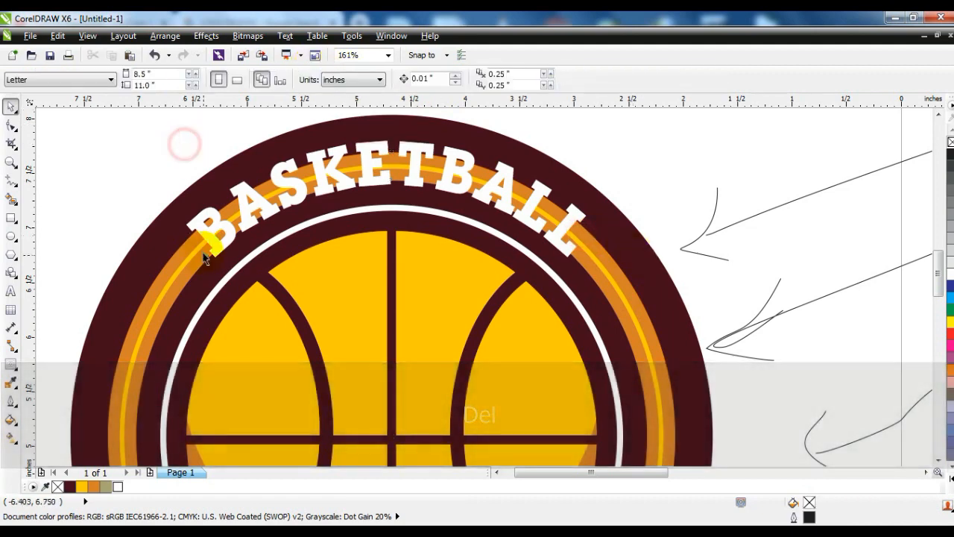
click(277, 166)
key(Delete)
click(287, 138)
key(shift+F2)
key(Escape)
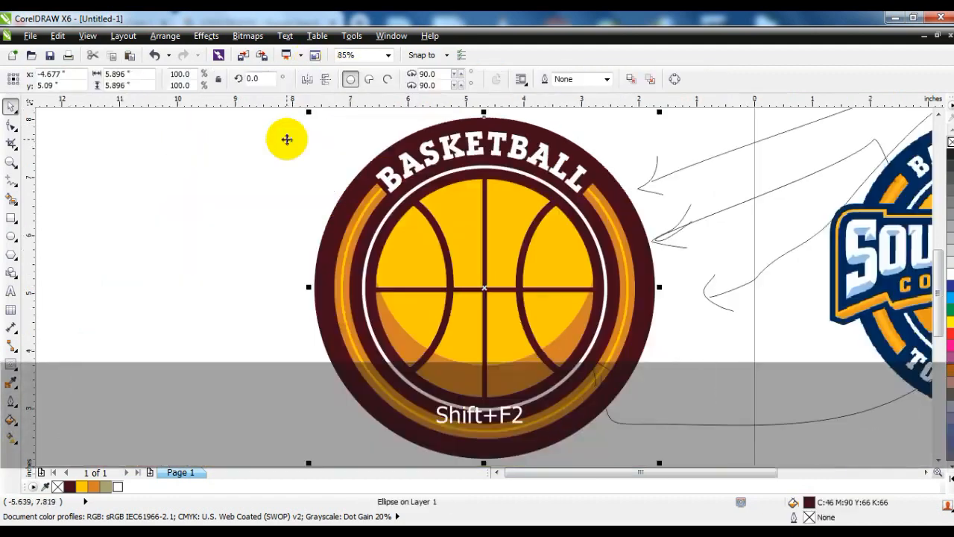
- Add the text TOURNAMENT beside the badge and set its font to LubalGraph Bd BT
key(F3)
click(11, 162)
drag(213, 149, 678, 348)
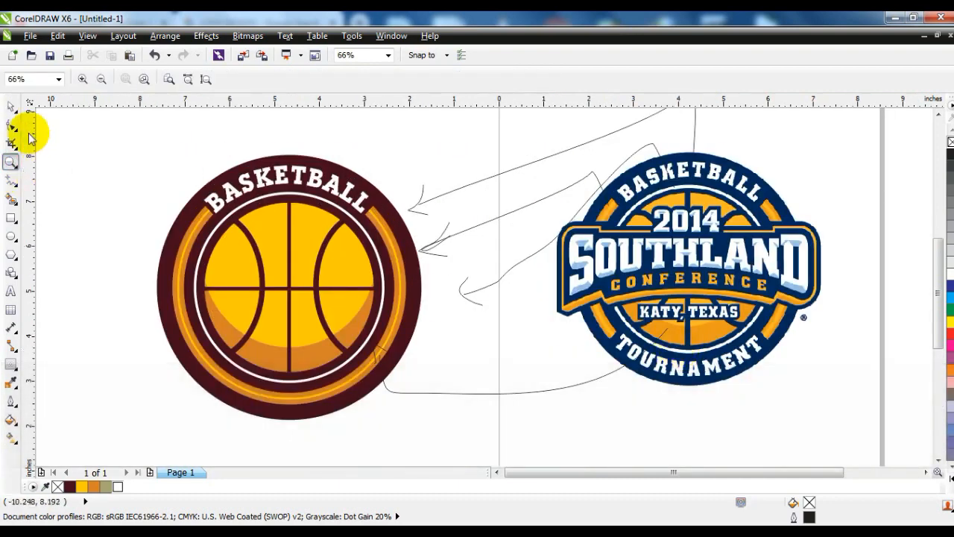
key(space)
click(283, 175)
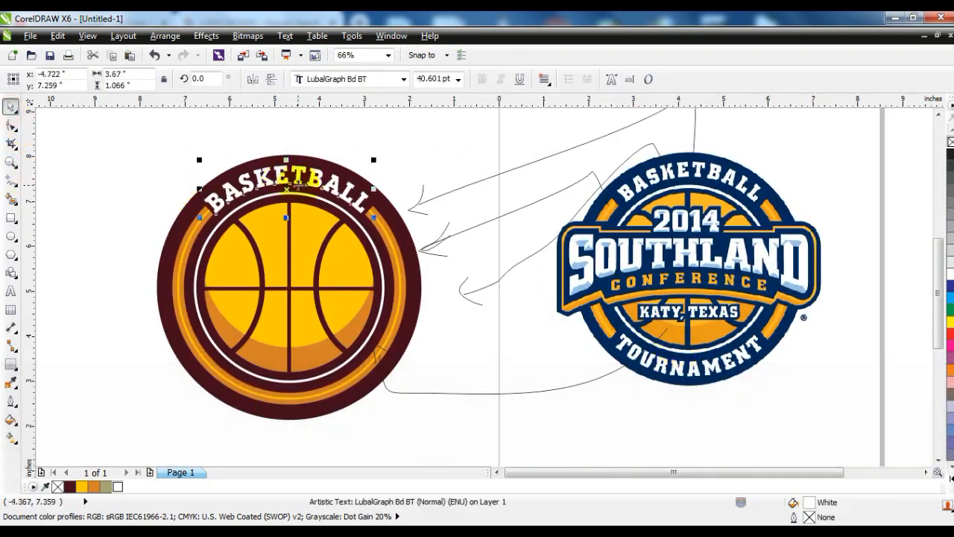
click(10, 291)
click(68, 205)
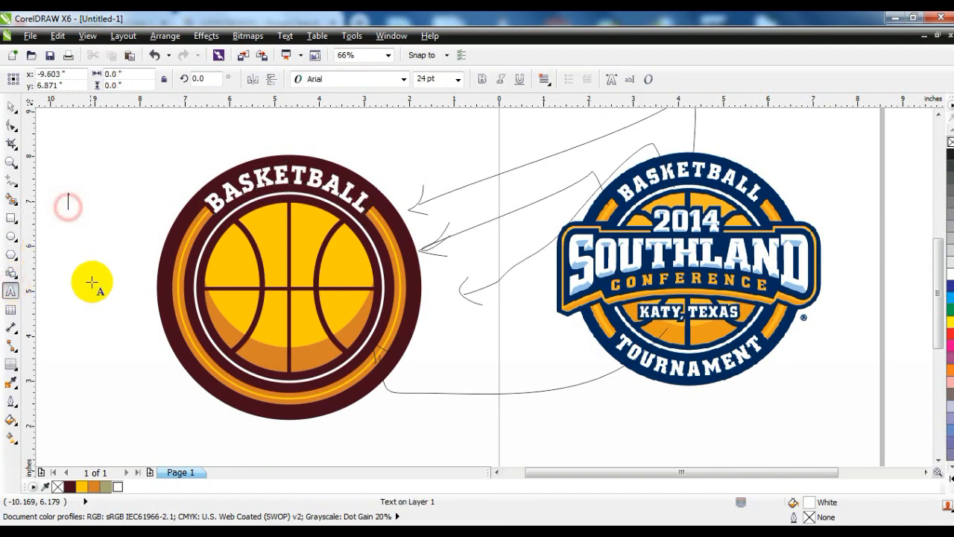
text(TOURNA)
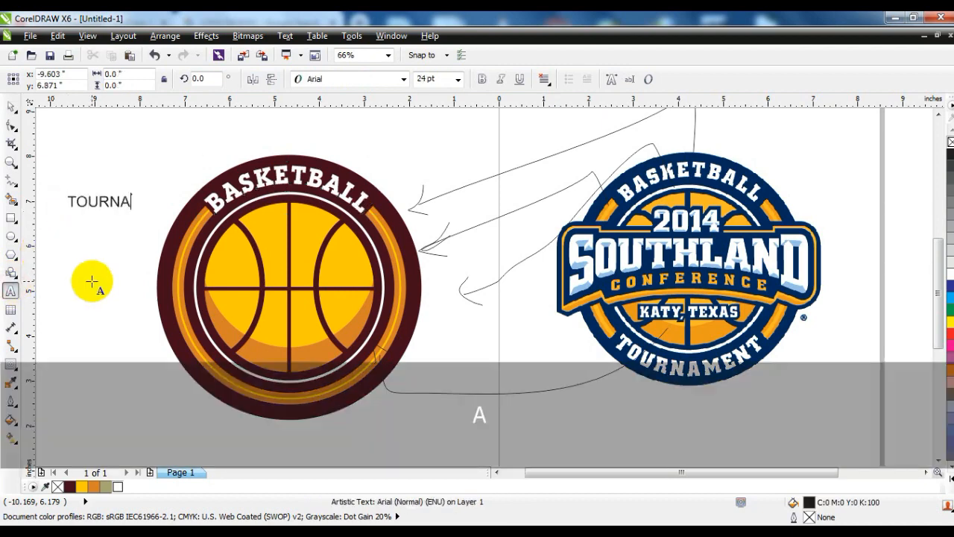
click(11, 108)
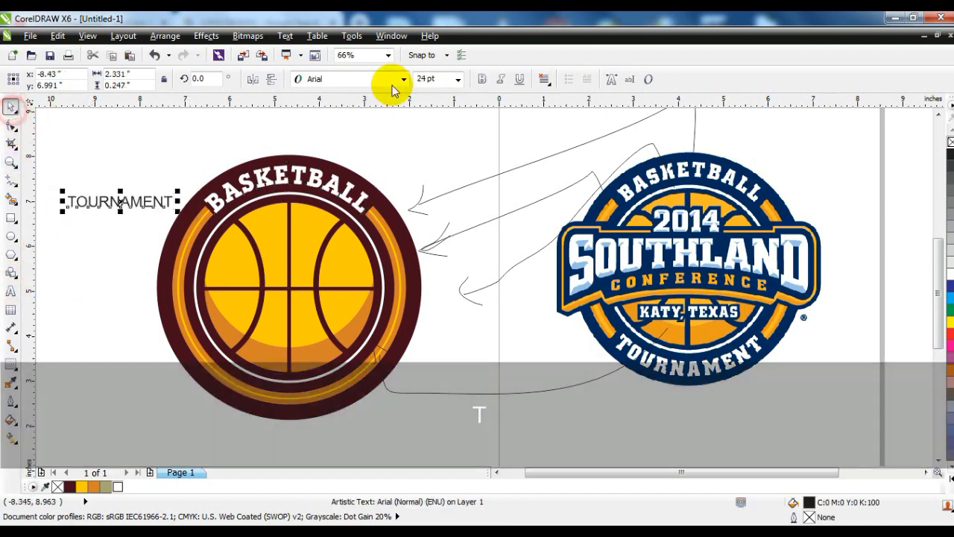
click(351, 79)
click(348, 109)
- Enlarge TOURNAMENT to about 3.83 inches wide, place it over the badge's lower edge and fill it with white
drag(182, 213, 228, 237)
drag(173, 210, 310, 400)
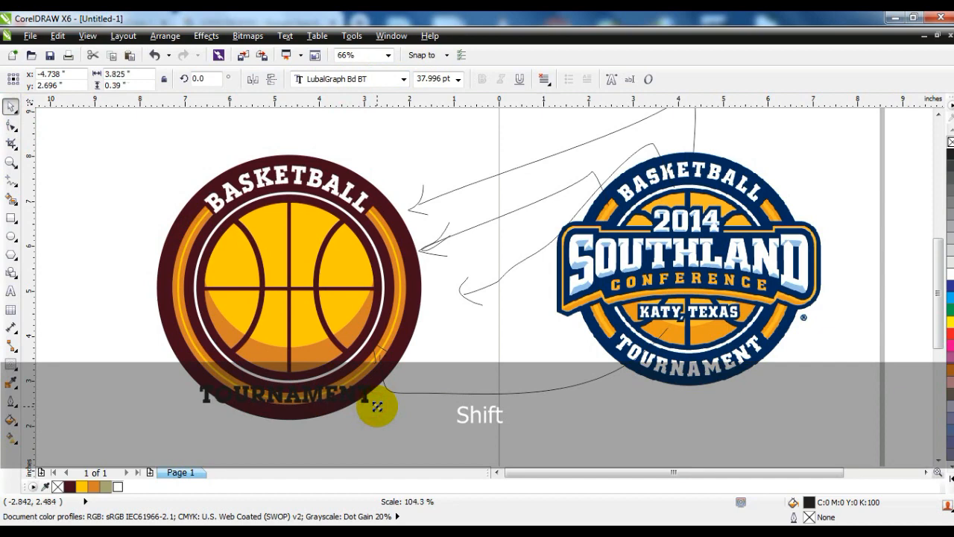
drag(373, 405, 378, 408)
click(83, 487)
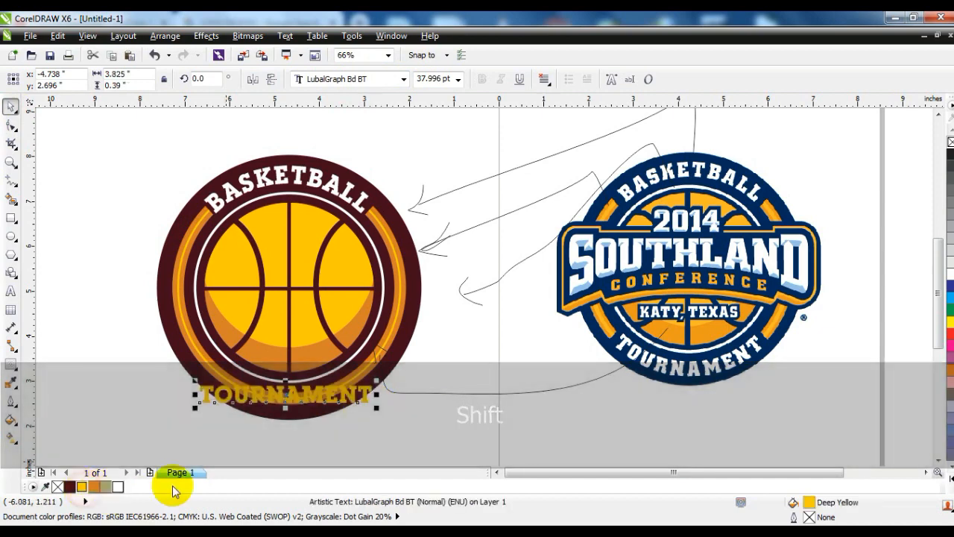
click(117, 486)
- Select TOURNAMENT with the outer maroon circle and fit the text to the circle's path
key(shift)
shift+click(292, 417)
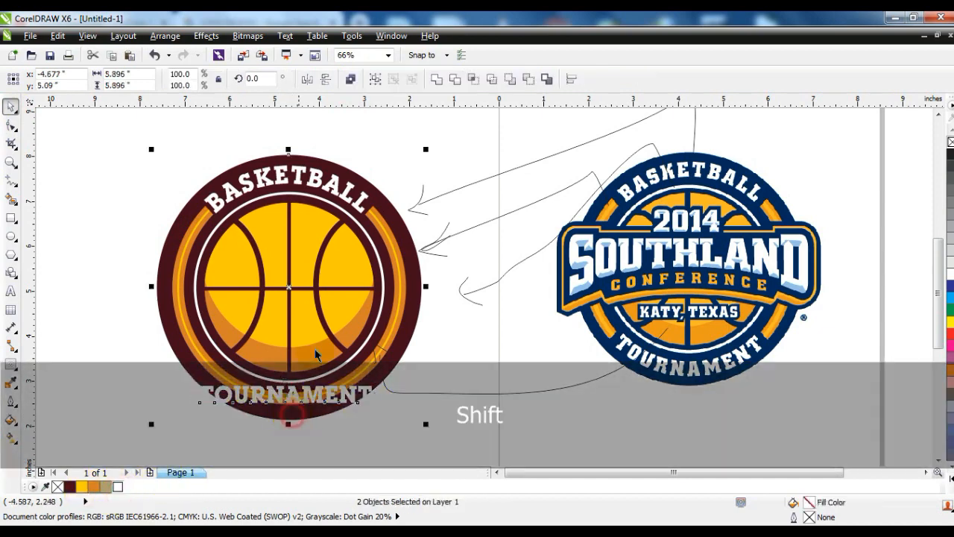
click(296, 37)
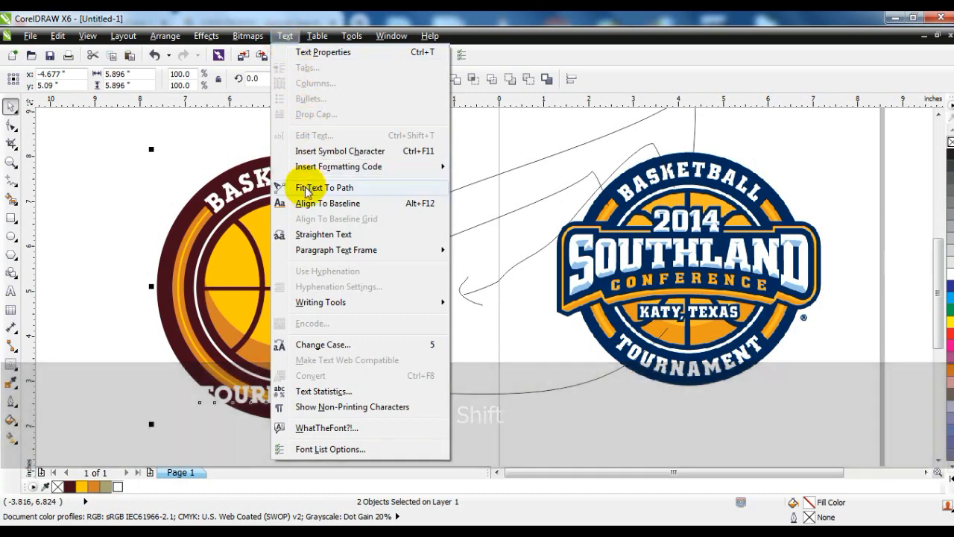
click(298, 186)
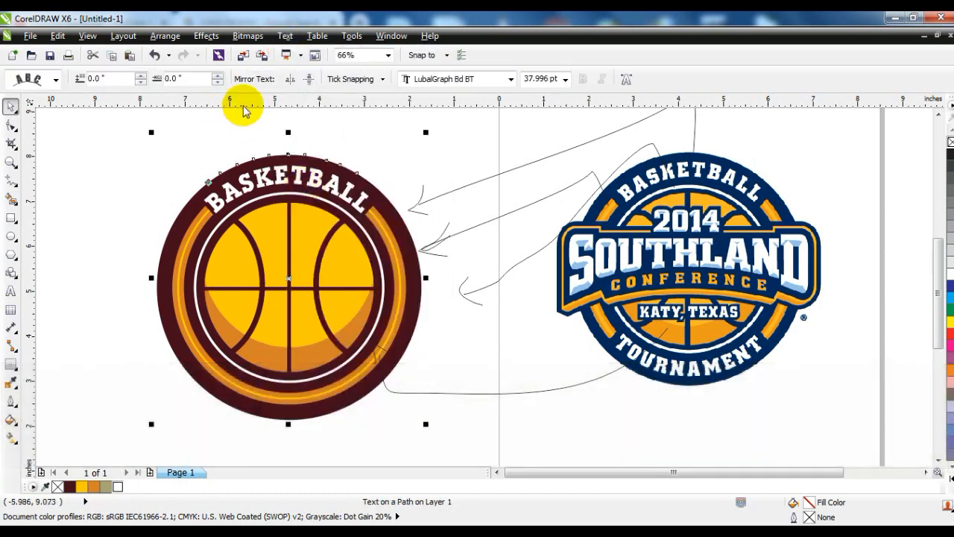
- Move TOURNAMENT to the circle's lower arc about -0.25 inches from the path, mirroring it vertically and horizontally so it reads upright
drag(283, 150, 288, 397)
click(309, 79)
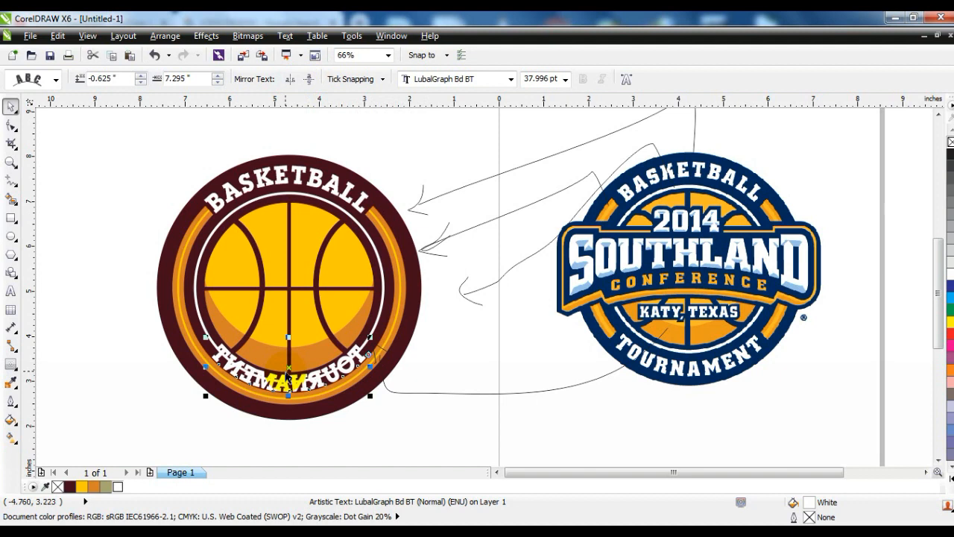
drag(288, 369, 297, 397)
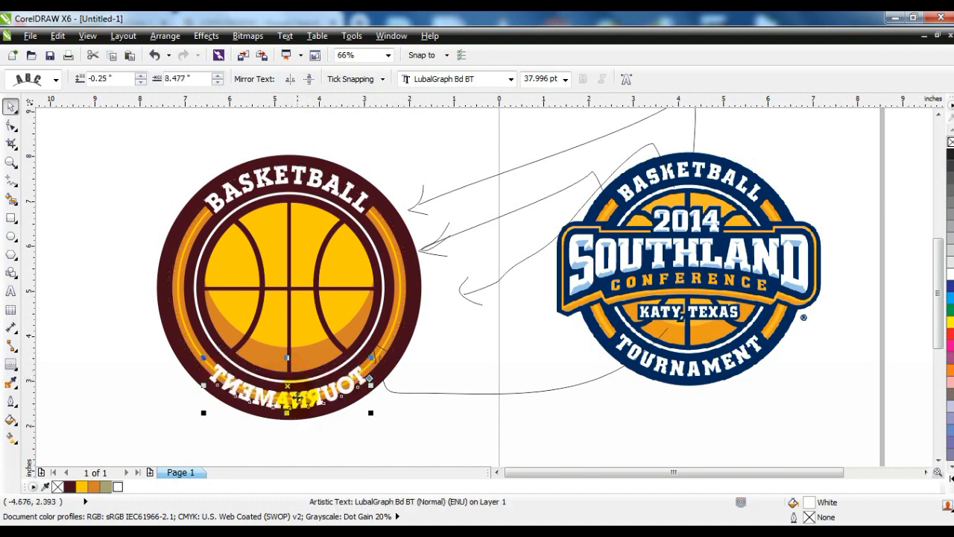
click(289, 80)
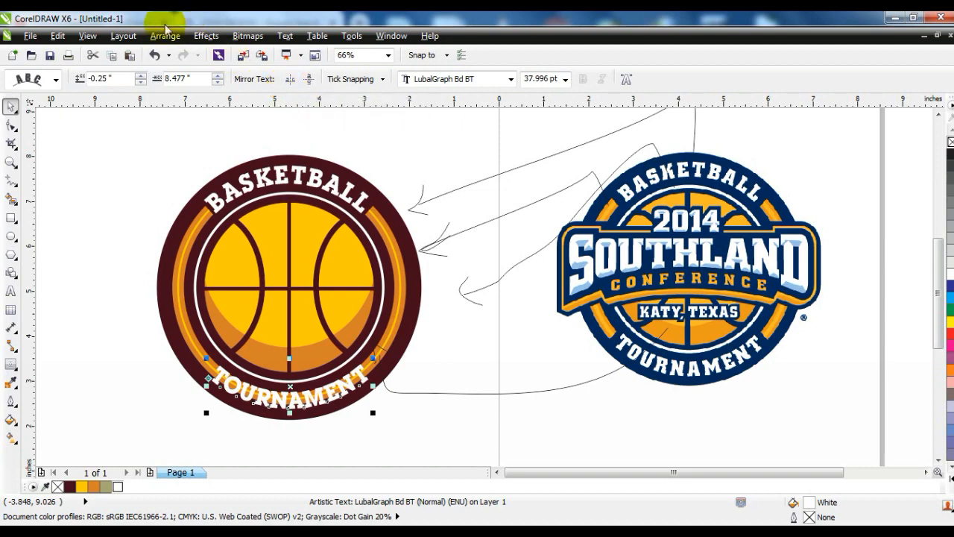
click(164, 36)
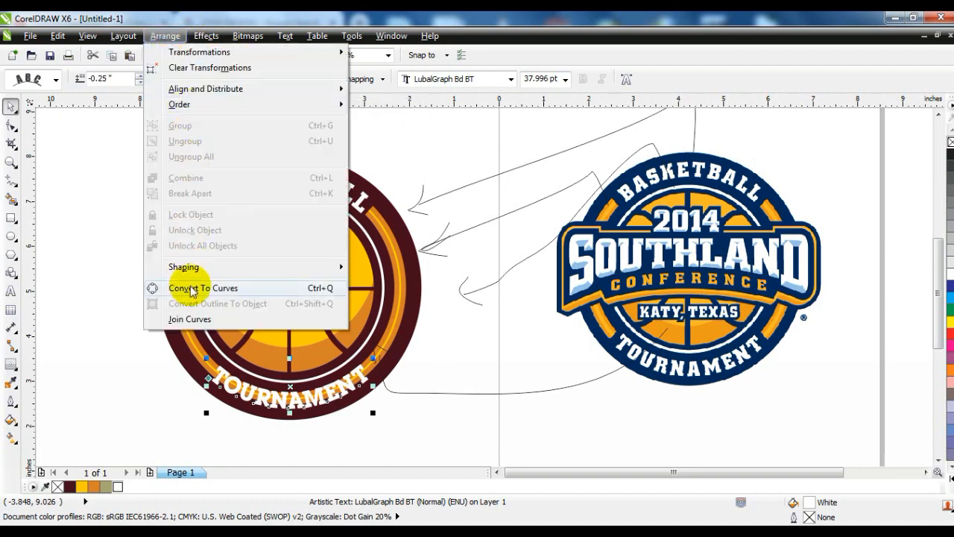
click(100, 153)
drag(235, 385, 245, 386)
key(ctrl+z)
- Convert the TOURNAMENT text to curves and undo the accidental move of the orange ring
click(165, 36)
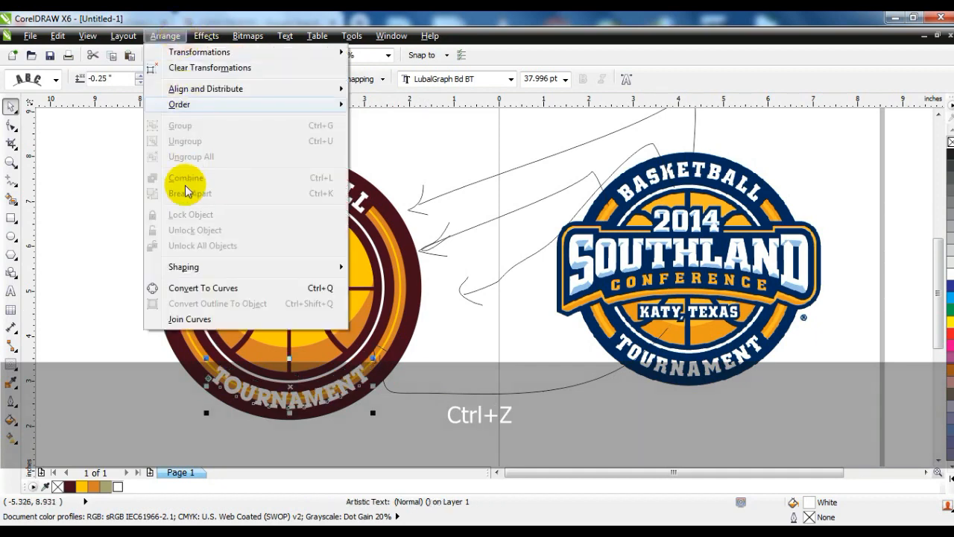
click(192, 287)
click(131, 313)
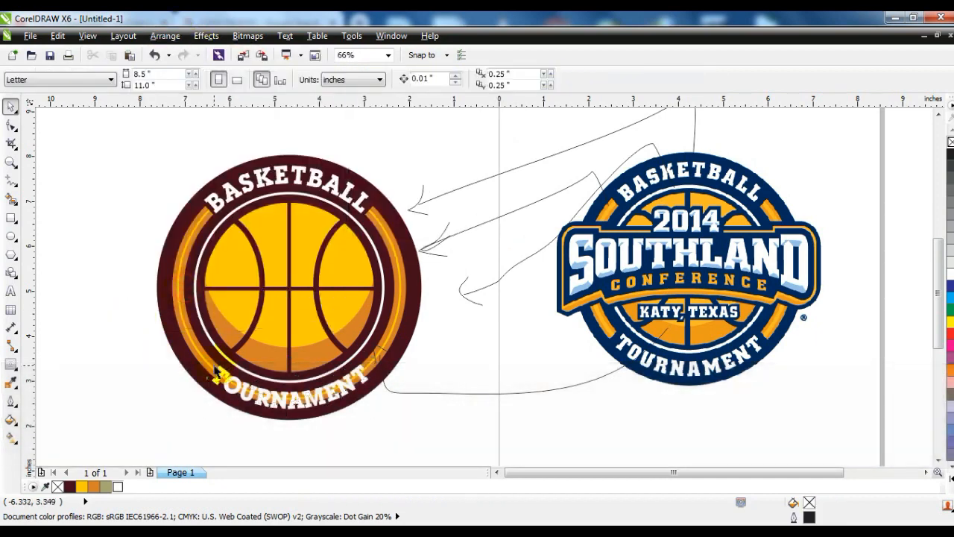
drag(201, 363, 181, 362)
key(ctrl+z)
- Draw a slanted line about 0.24 by 0.31 inches across the orange ring before TOURNAMENT's first letter
click(10, 164)
drag(135, 335, 404, 427)
click(10, 181)
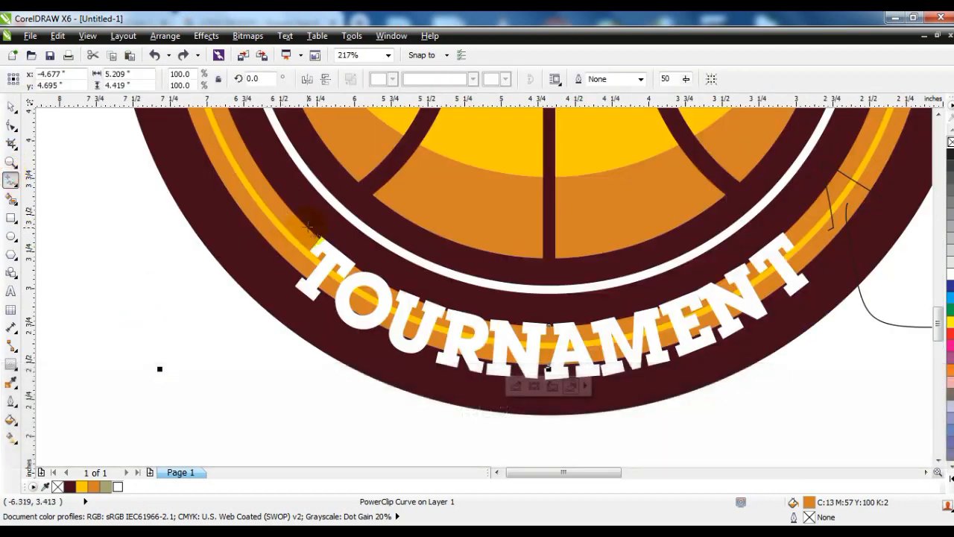
click(280, 270)
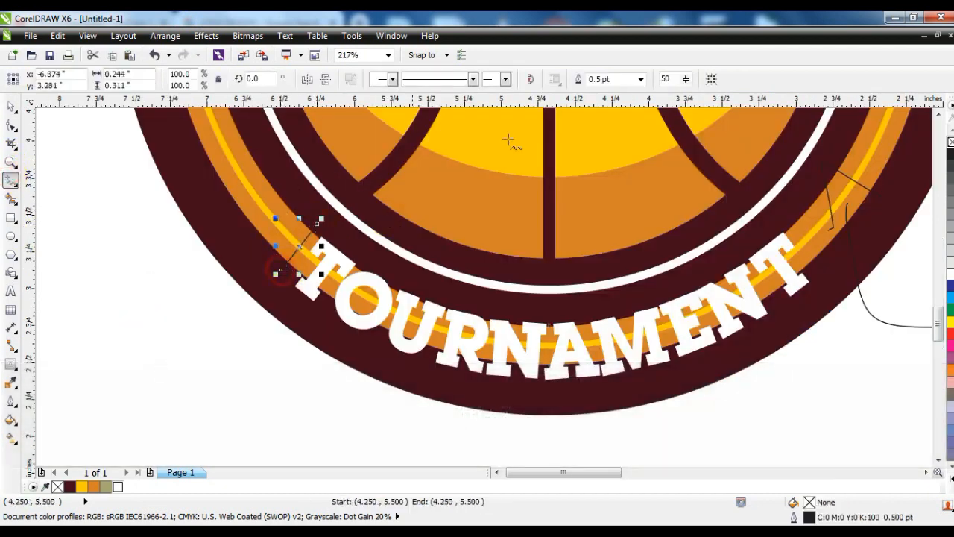
- Set the slanted line's width to 2.0 pt and place a horizontally mirrored copy across the orange ring after TOURNAMENT's last letter
click(640, 78)
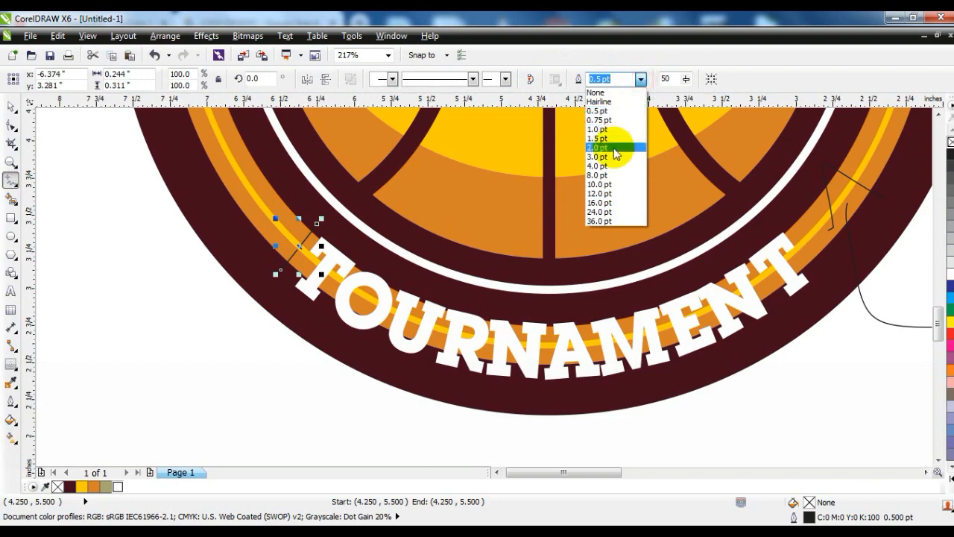
click(614, 148)
click(11, 110)
key(KP_Add)
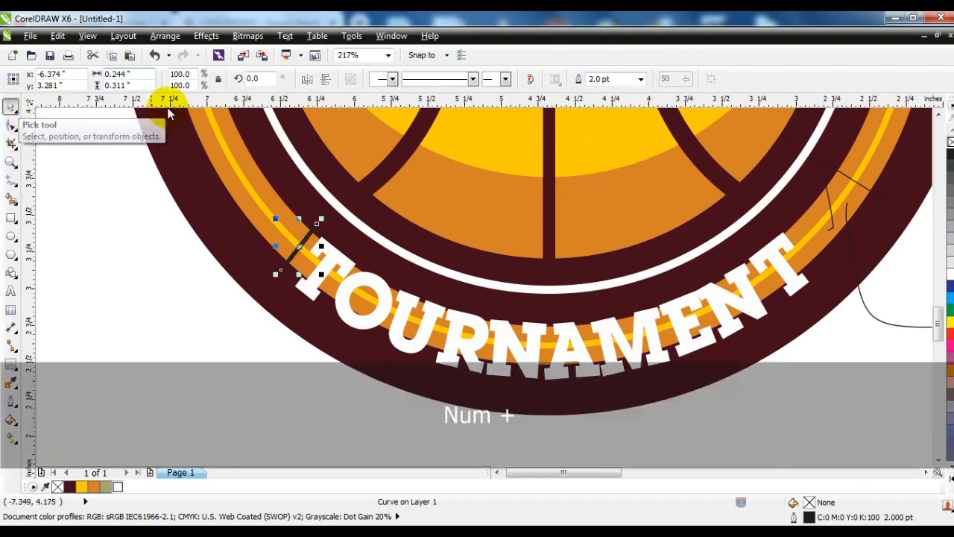
click(308, 78)
drag(332, 254, 802, 269)
- Combine the two slanted lines, trim the orange ring with them and delete the cutting lines
shift+click(308, 235)
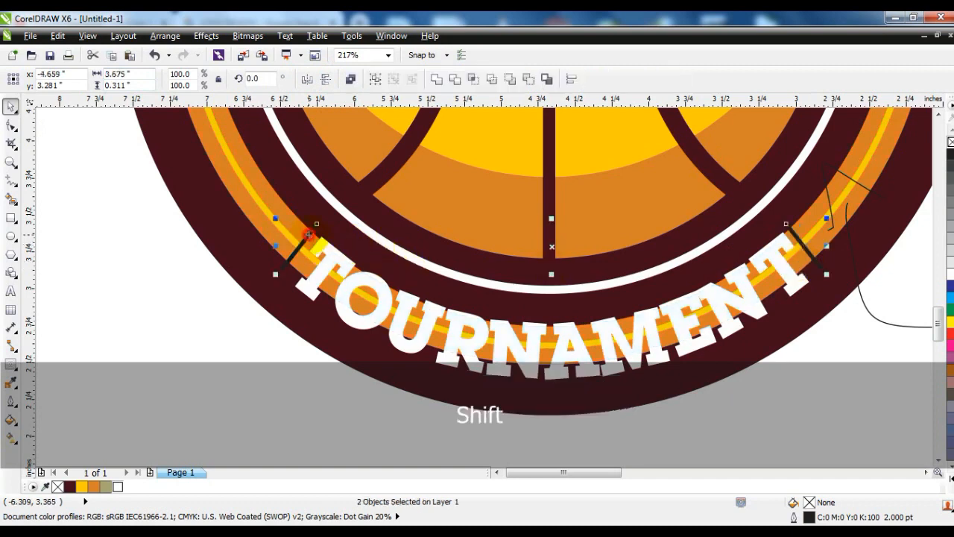
click(350, 79)
shift+click(278, 236)
click(453, 79)
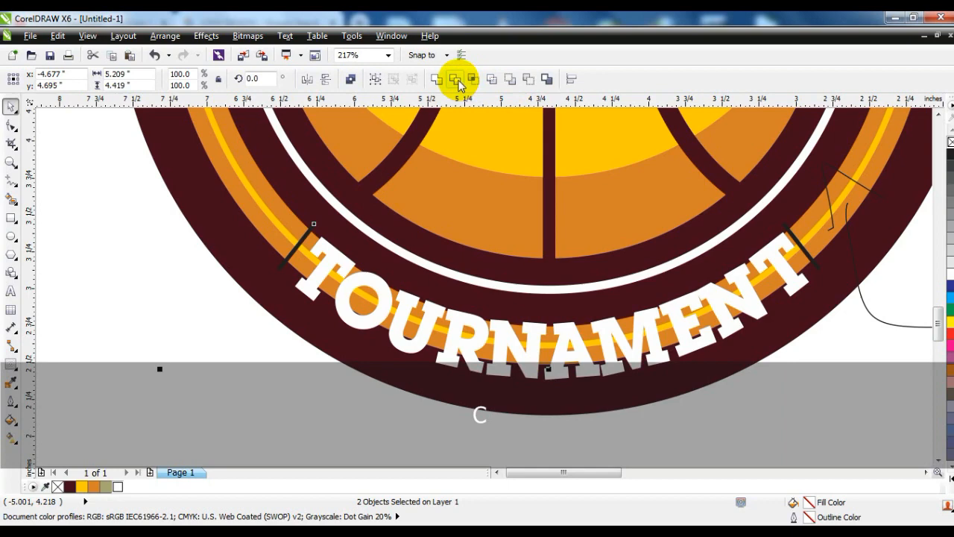
key(Escape)
click(301, 256)
key(Delete)
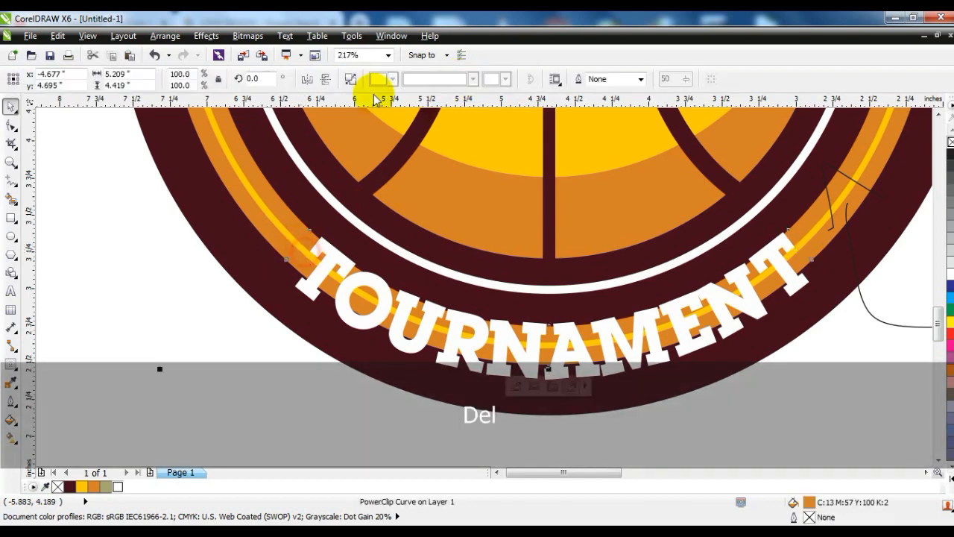
- Delete the orange ring section behind the TOURNAMENT lettering
key(Escape)
click(305, 251)
key(Delete)
click(273, 315)
key(shift+F2)
key(Escape)
key(F3)
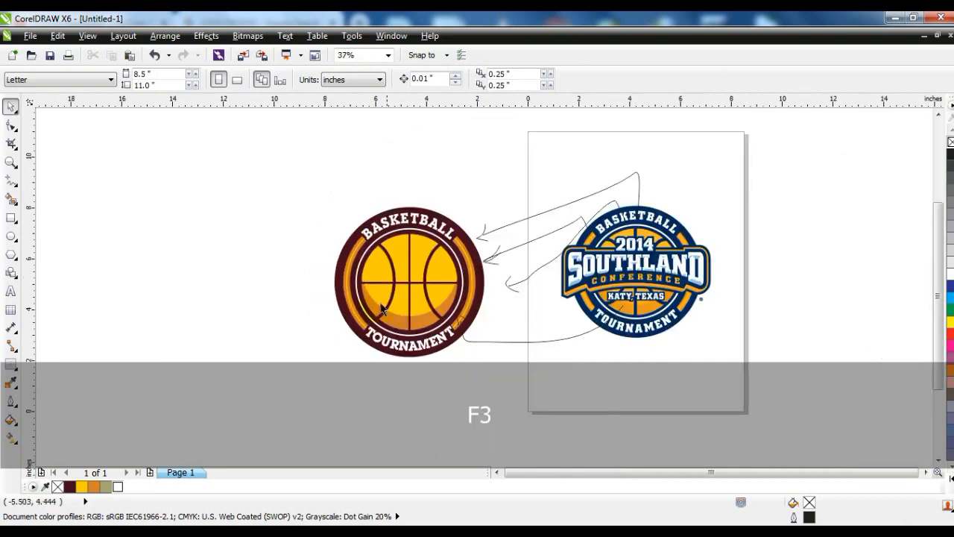
- Add the artistic text SOUTHLAND in the empty area above the maroon badge
click(9, 163)
drag(286, 169, 723, 362)
drag(123, 174, 802, 436)
click(11, 292)
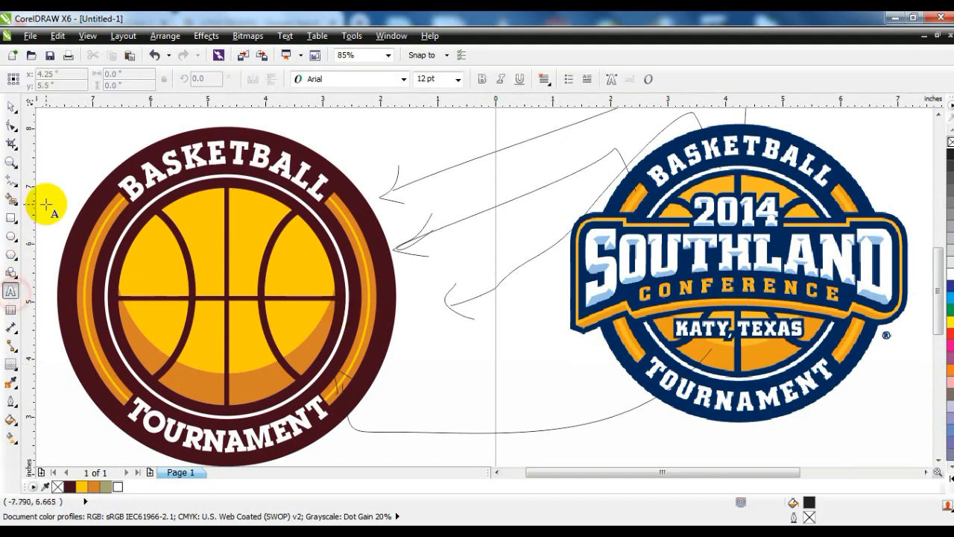
key(F3)
click(103, 167)
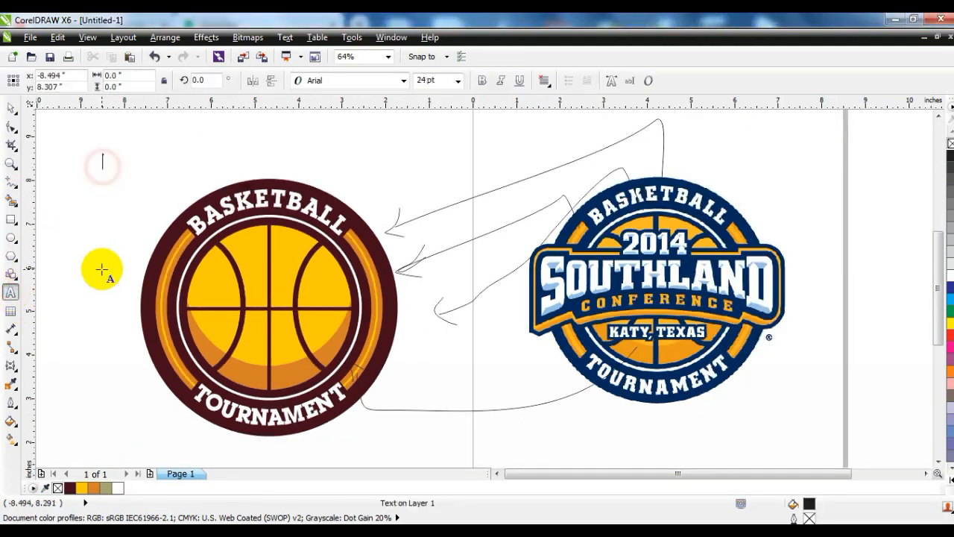
key(Caps_Lock)
text(SOUTHLAND)
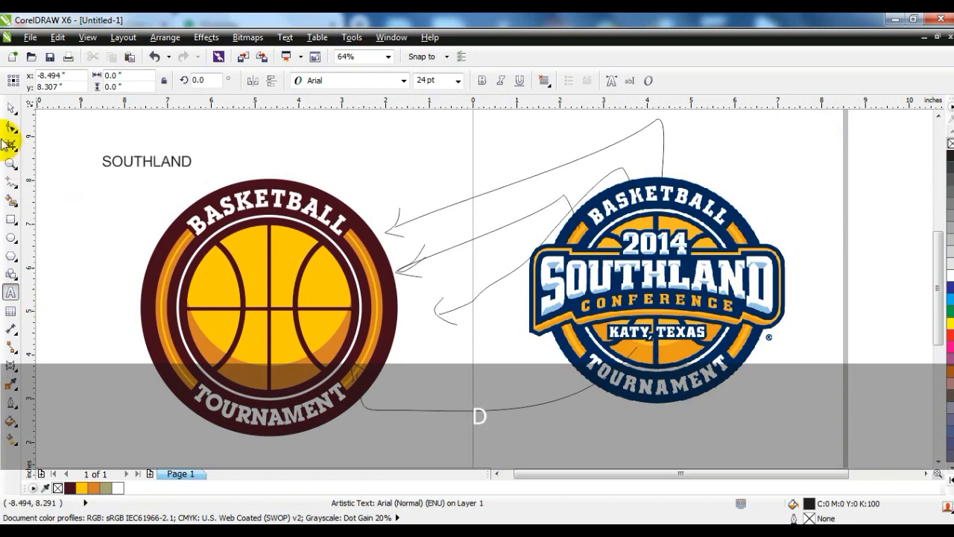
- Set the SOUTHLAND text in Aachen BT and enlarge it to about 6.76 by 1.34 inches across the badge's middle
click(11, 108)
click(311, 80)
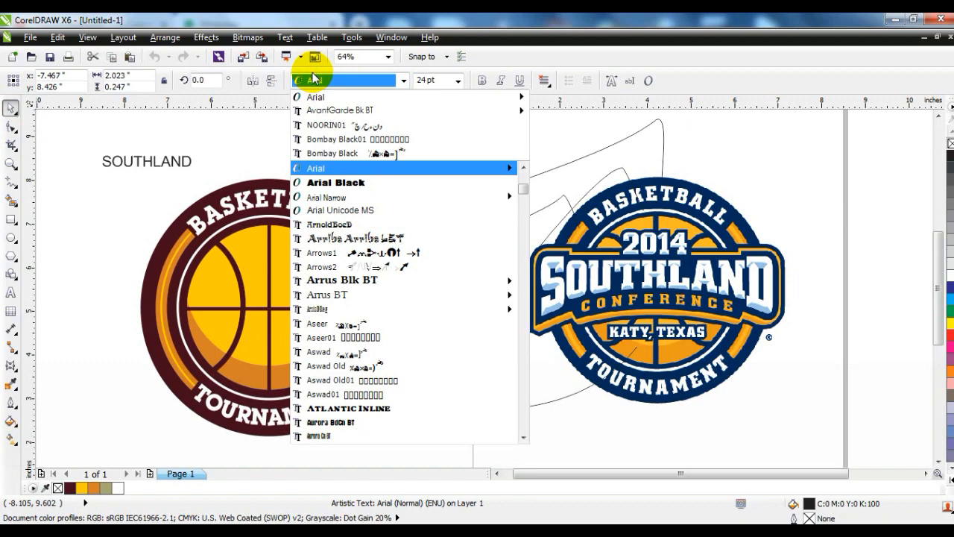
text(achen BT)
click(334, 182)
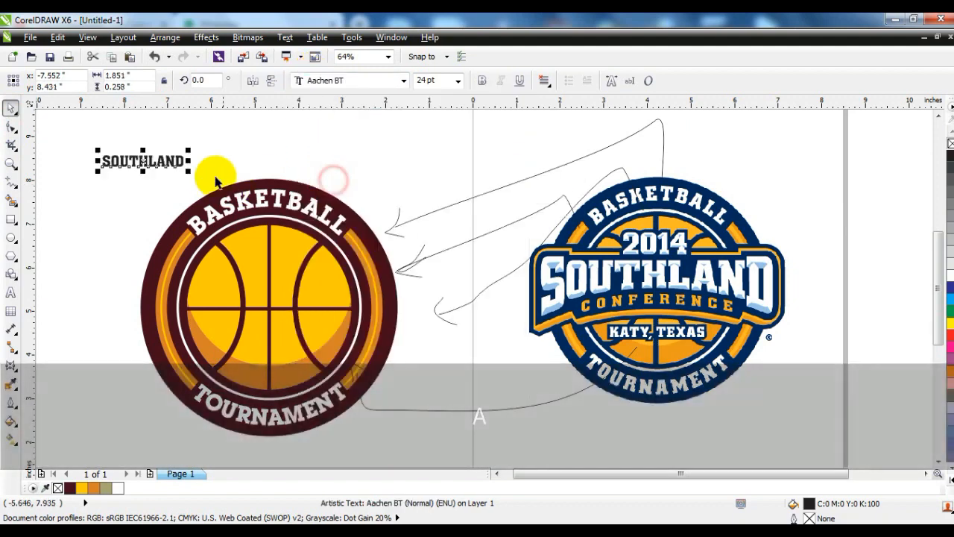
drag(189, 171, 304, 166)
drag(361, 232, 423, 293)
drag(274, 266, 274, 258)
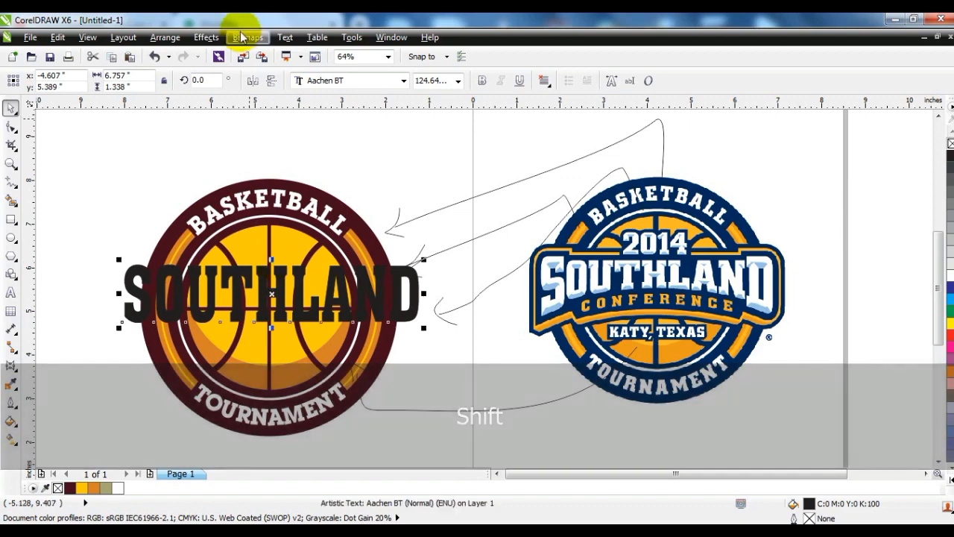
- Convert the SOUTHLAND text to curves and fill it green
click(162, 36)
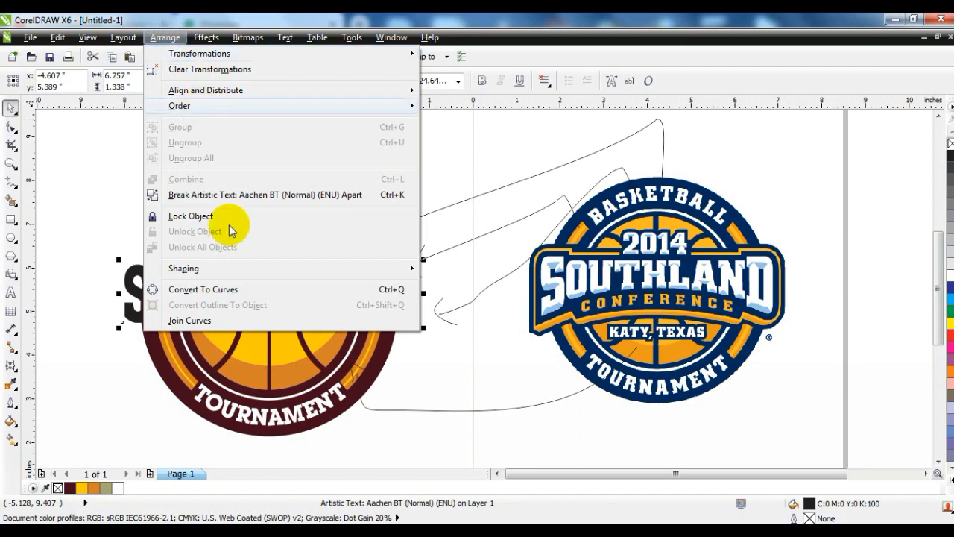
click(233, 289)
click(950, 312)
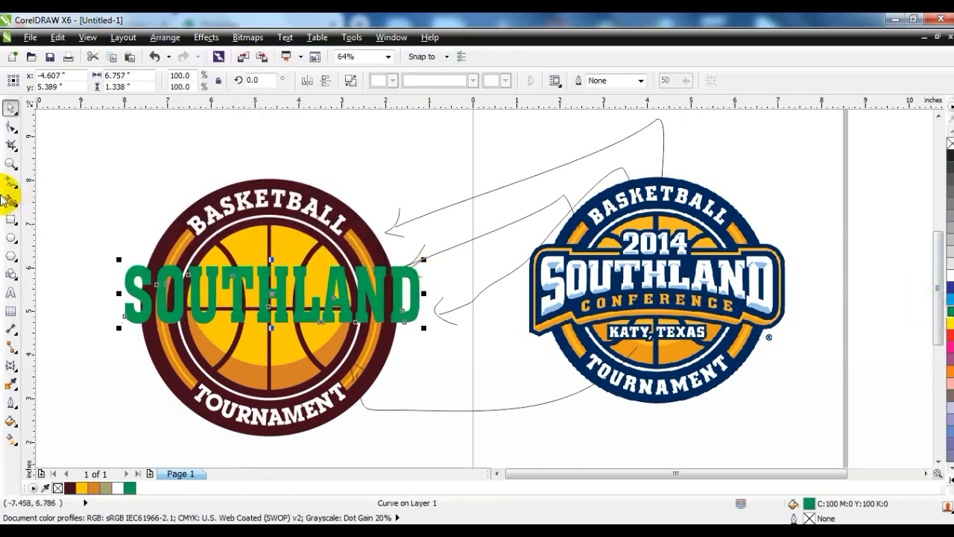
- Apply an envelope to SOUTHLAND and bend its lower edge into an upward arch, keeping the top edge straight
click(15, 375)
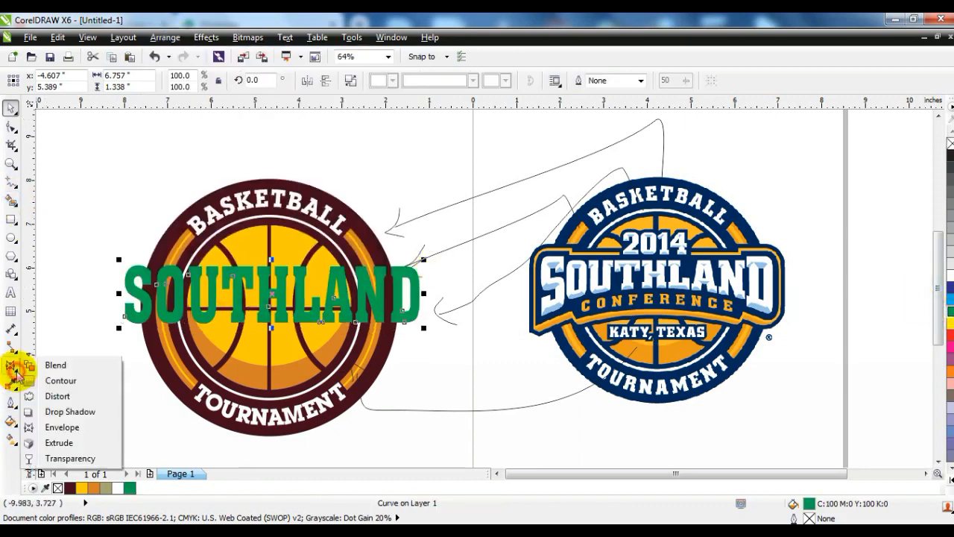
click(27, 426)
key(Delete)
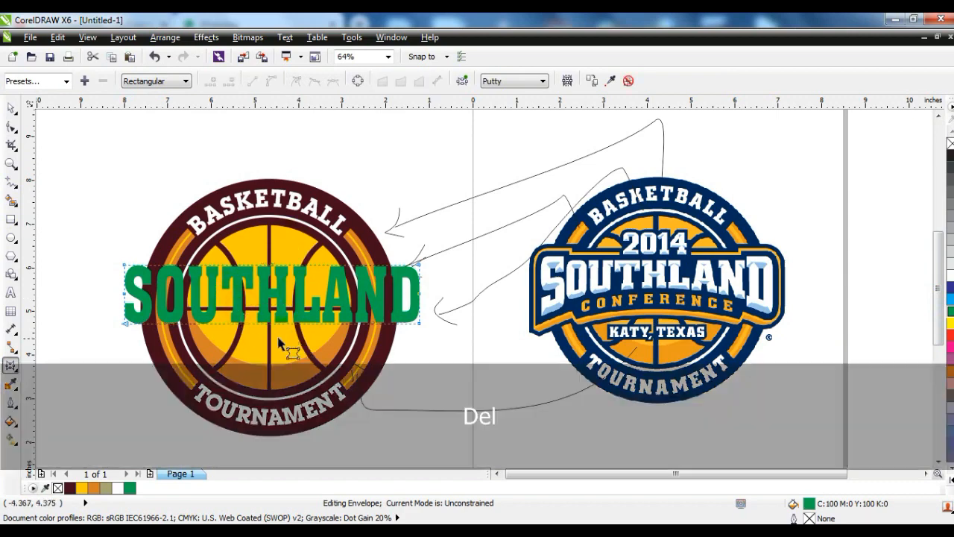
click(254, 80)
click(267, 80)
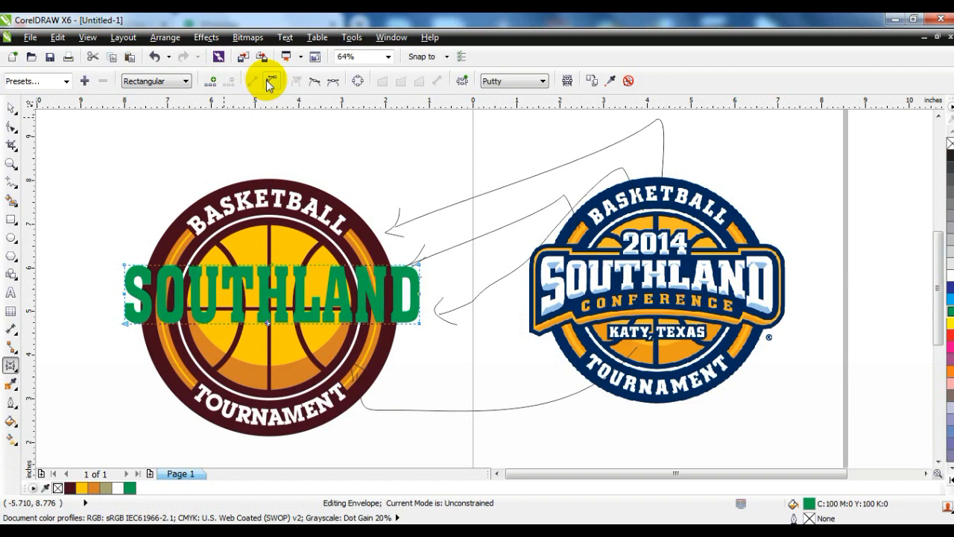
drag(269, 326, 273, 308)
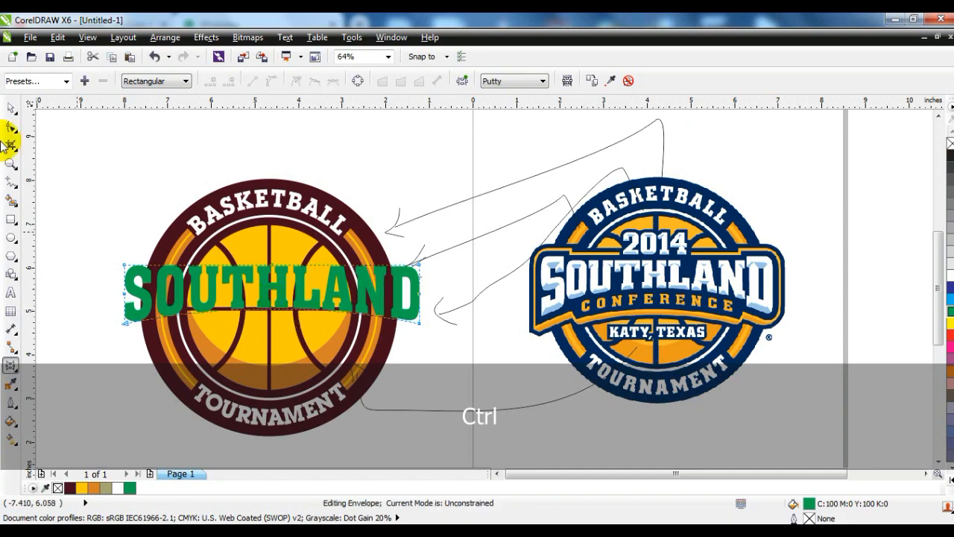
mouse_move(271, 301)
mouse_down()
mouse_move(273, 310)
mouse_move(262, 304)
mouse_up()
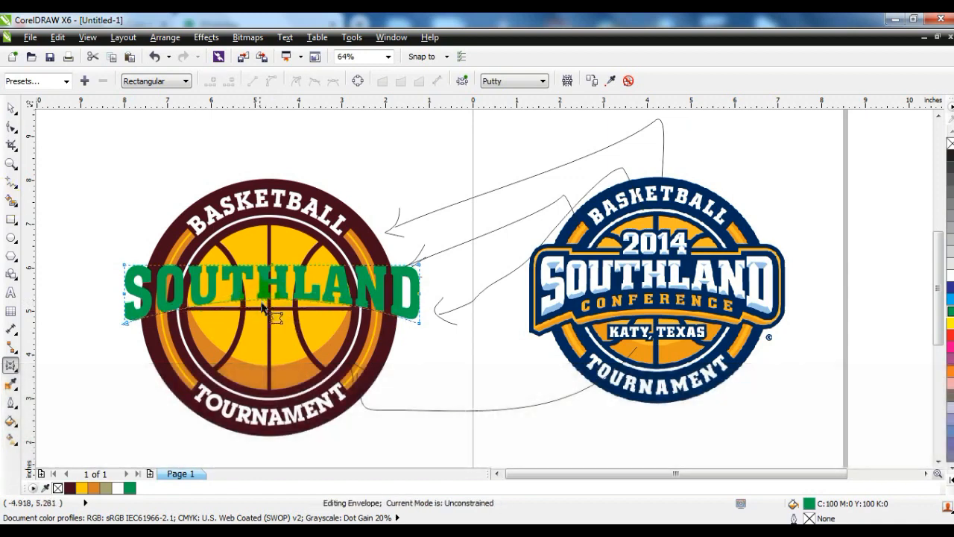
click(10, 109)
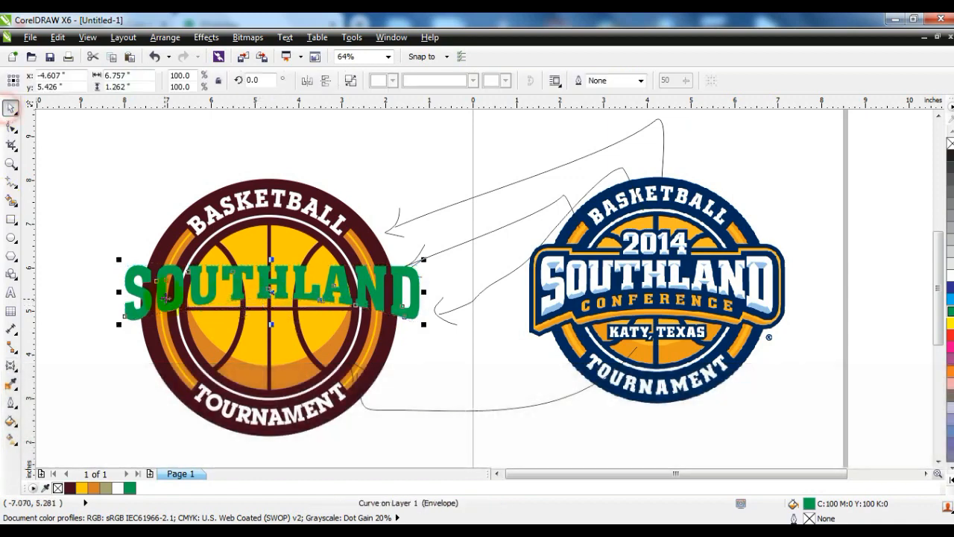
- Give the SOUTHLAND lettering a 36 pt black outline placed behind the fill
click(12, 403)
click(77, 186)
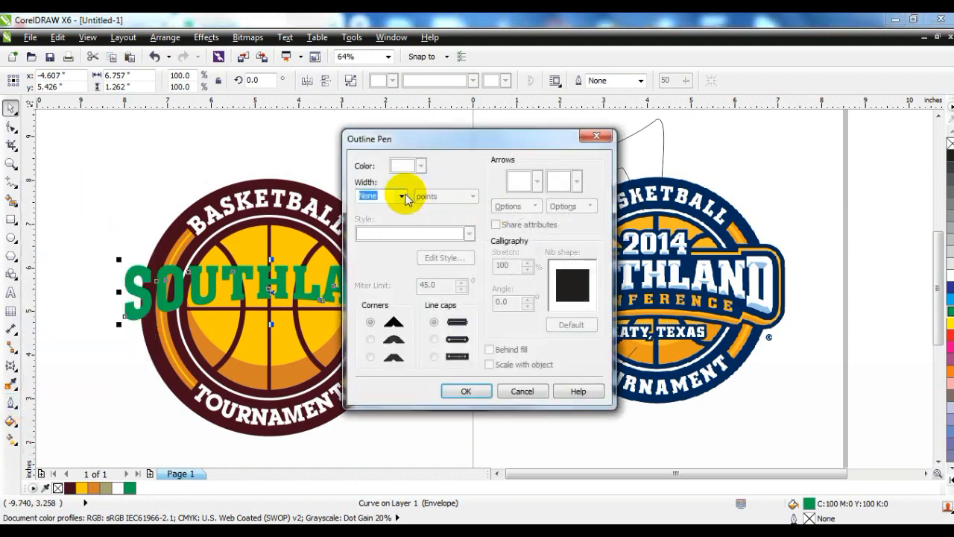
click(402, 196)
click(366, 339)
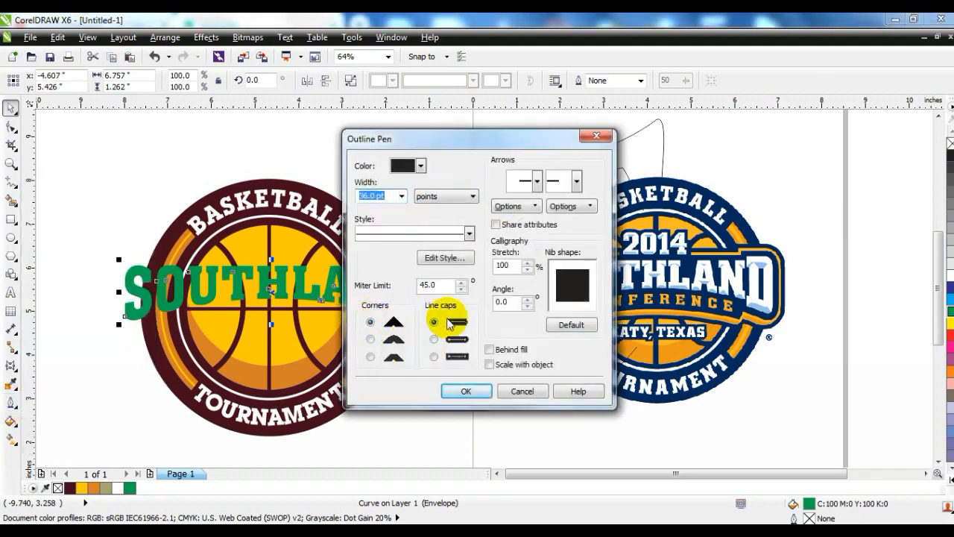
click(489, 349)
click(465, 390)
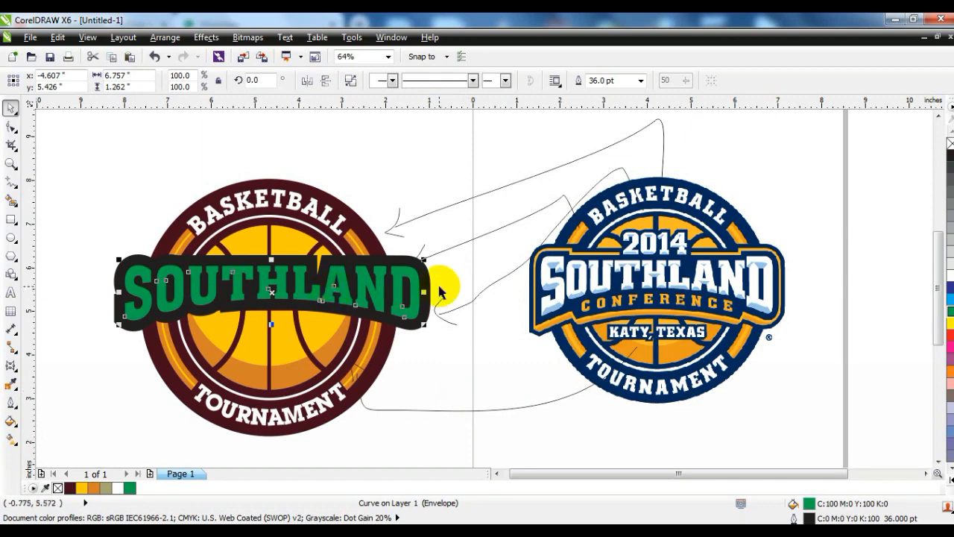
- Convert SOUTHLAND's outline to a separate object, undo its accidental move and fill it maroon
click(169, 37)
click(192, 305)
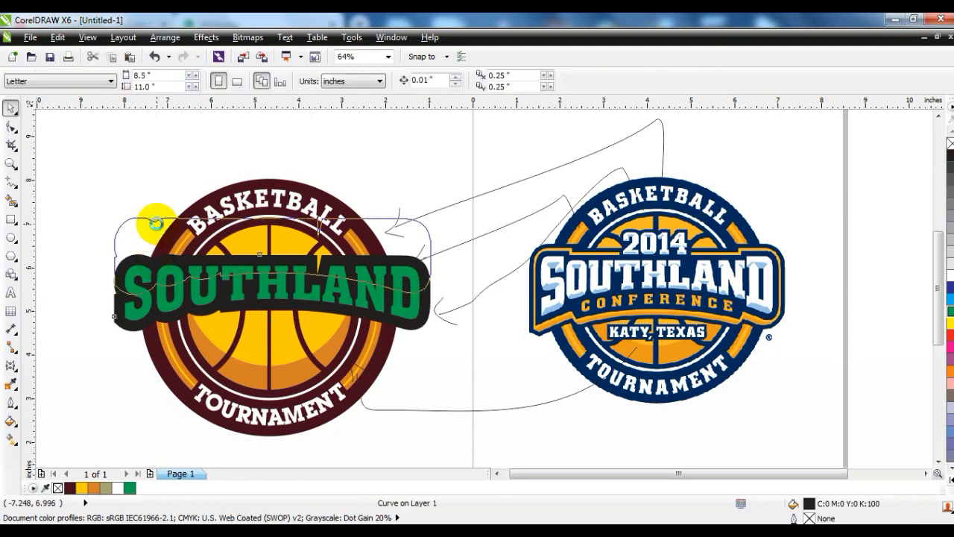
key(ctrl+z)
right_click(69, 488)
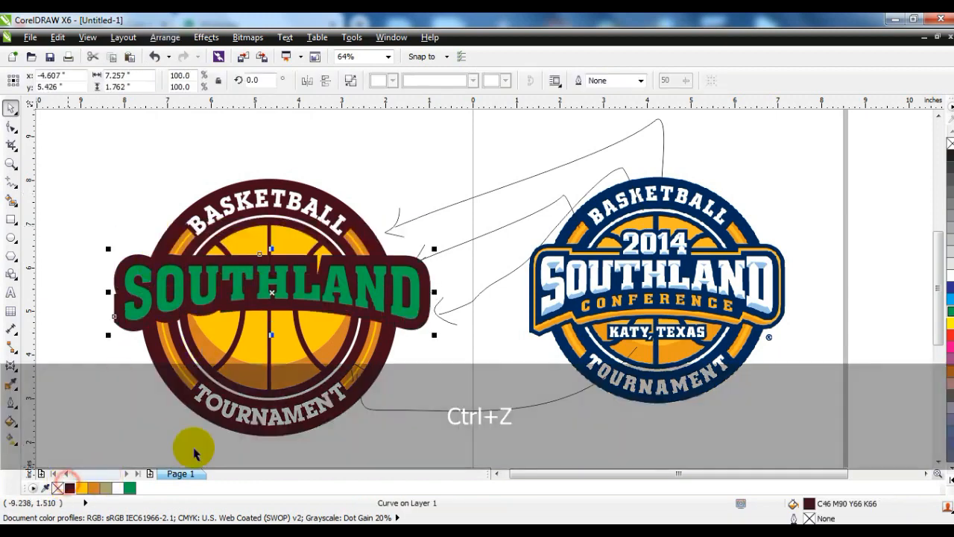
- Fill the green SOUTHLAND lettering with white
click(254, 279)
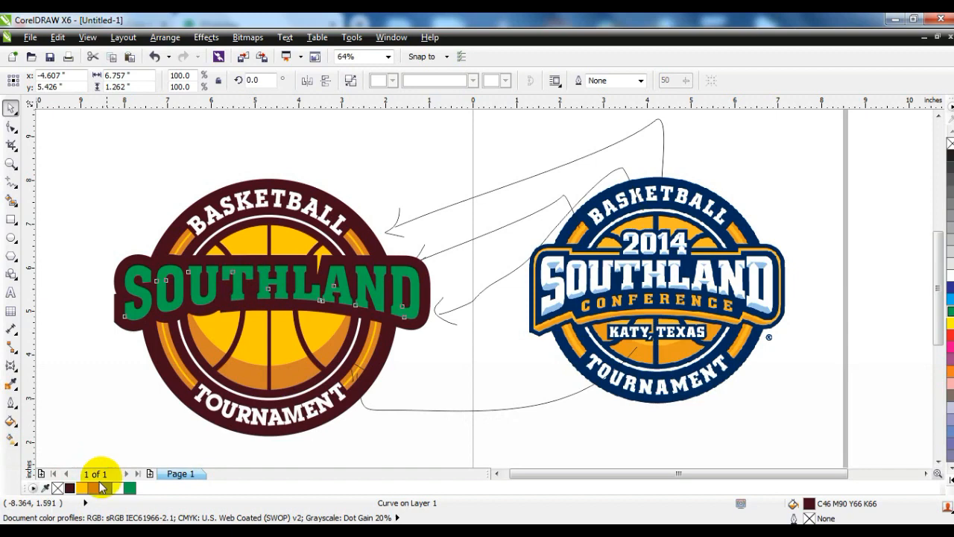
click(117, 487)
click(116, 382)
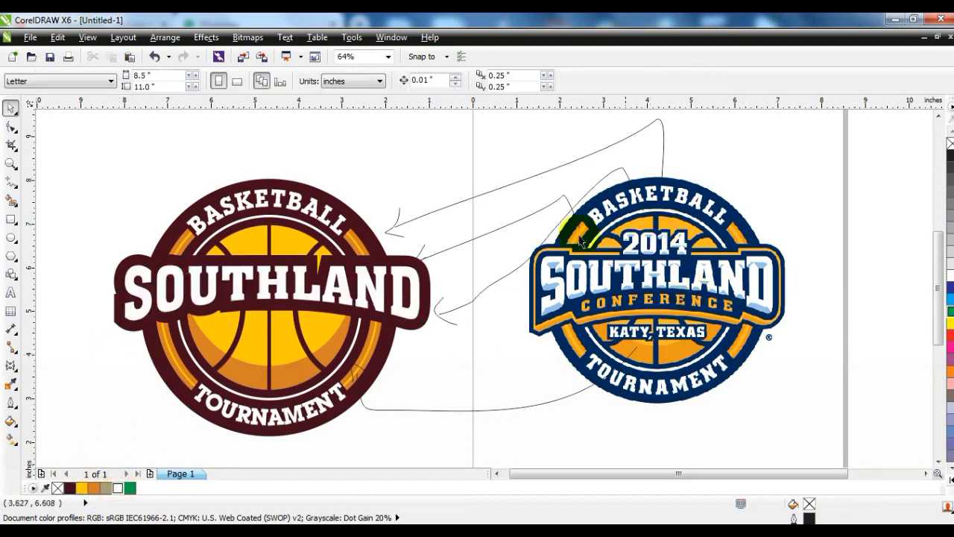
- Delete the hand-drawn arrow and annotation lines between the badge and the reference logo
key(Delete)
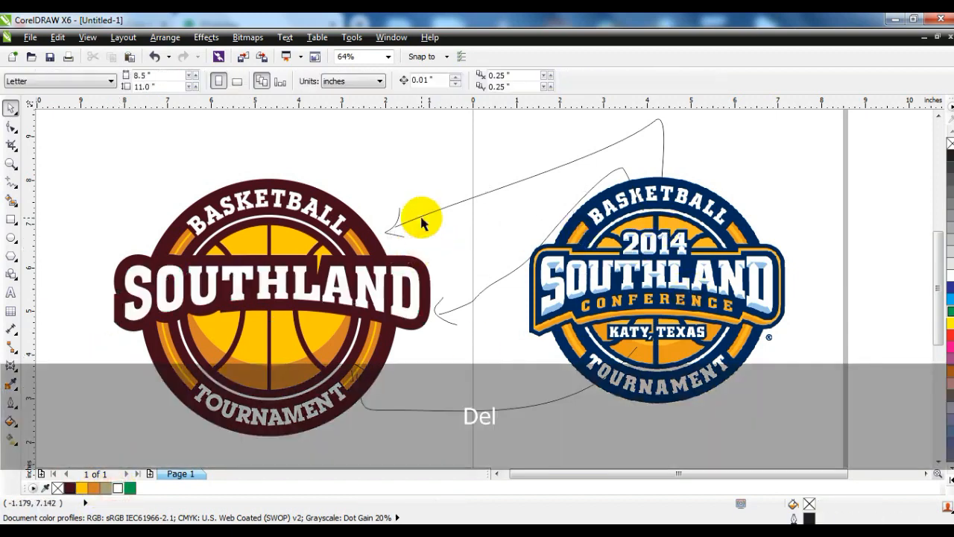
click(464, 303)
key(Delete)
click(446, 320)
key(Delete)
click(393, 409)
key(Delete)
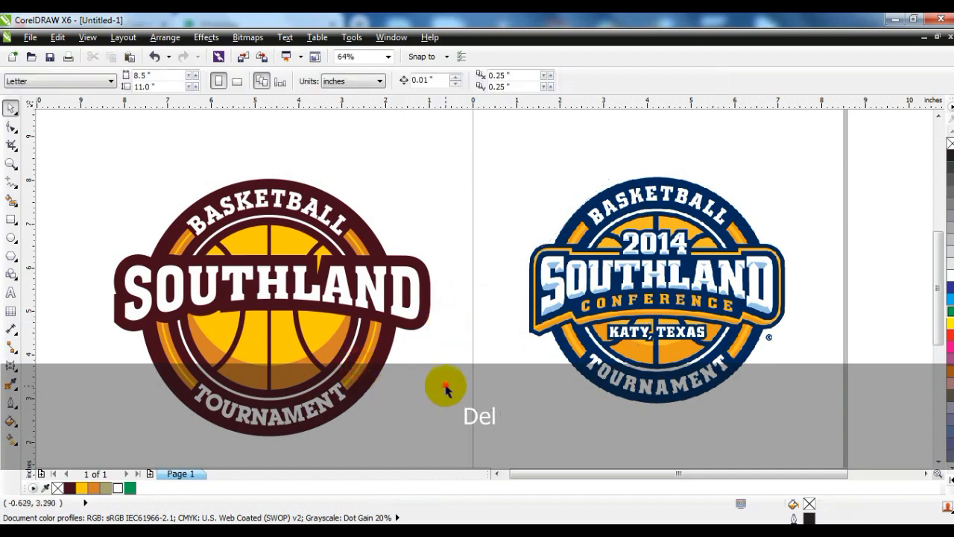
- Select the whole maroon badge and move it slightly up and closer to the reference logo
click(8, 168)
right_click(166, 169)
drag(198, 186, 696, 379)
click(11, 108)
drag(132, 141, 521, 426)
drag(361, 297, 385, 283)
click(446, 412)
- Draw a closed straight-sided shape about 3.56 in wide and 1.28 in high, extending the lower-left half of the SOUTHLAND banner down to the badge's centre
click(10, 163)
drag(203, 173, 784, 411)
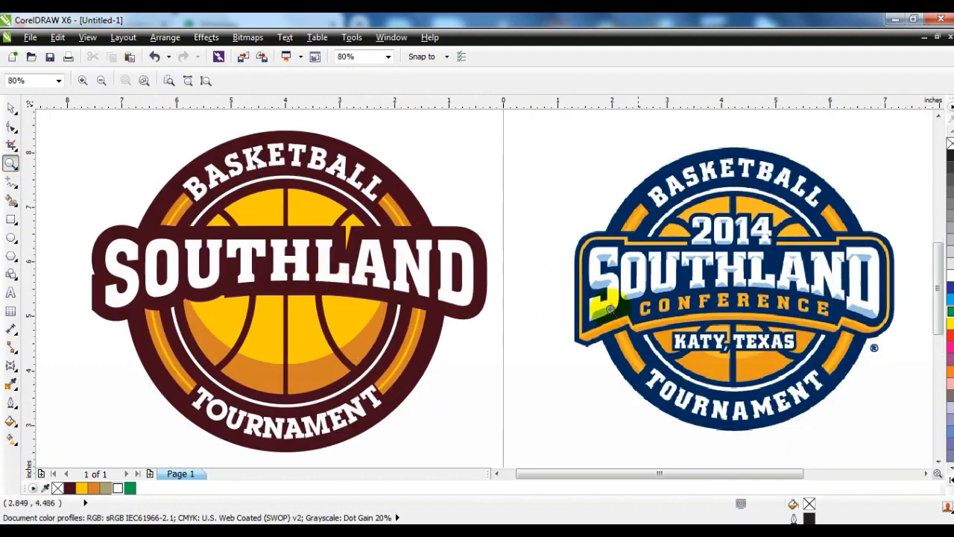
scroll(379, 319, up, 1)
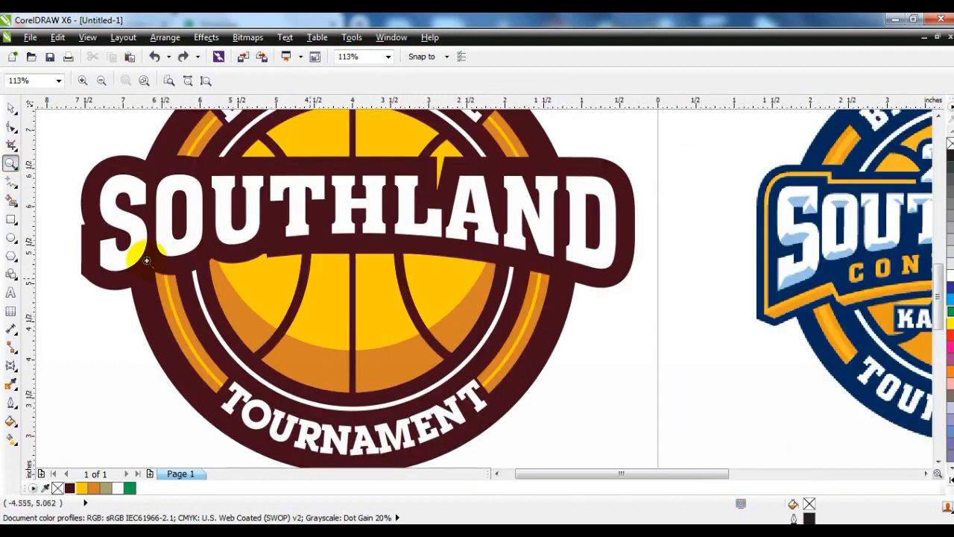
click(10, 181)
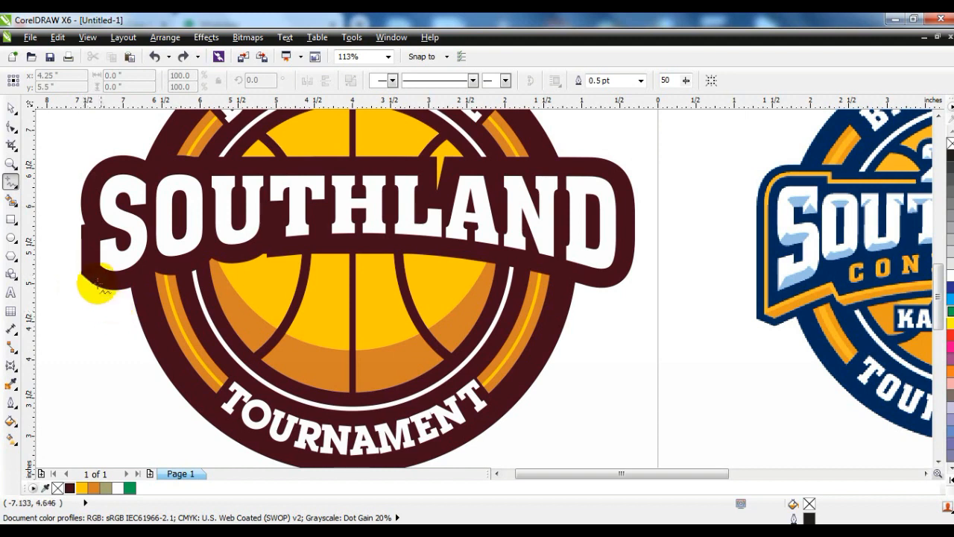
click(82, 274)
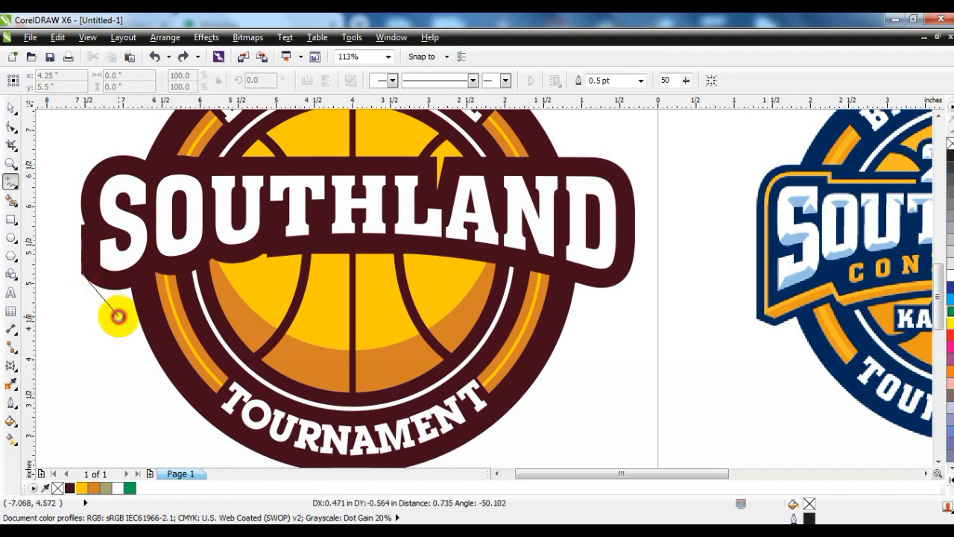
click(119, 317)
click(185, 289)
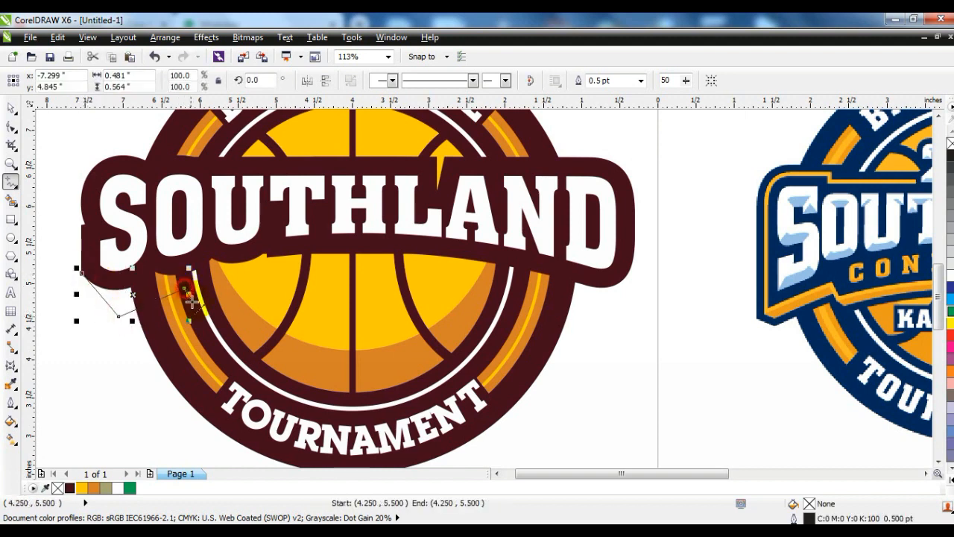
click(192, 302)
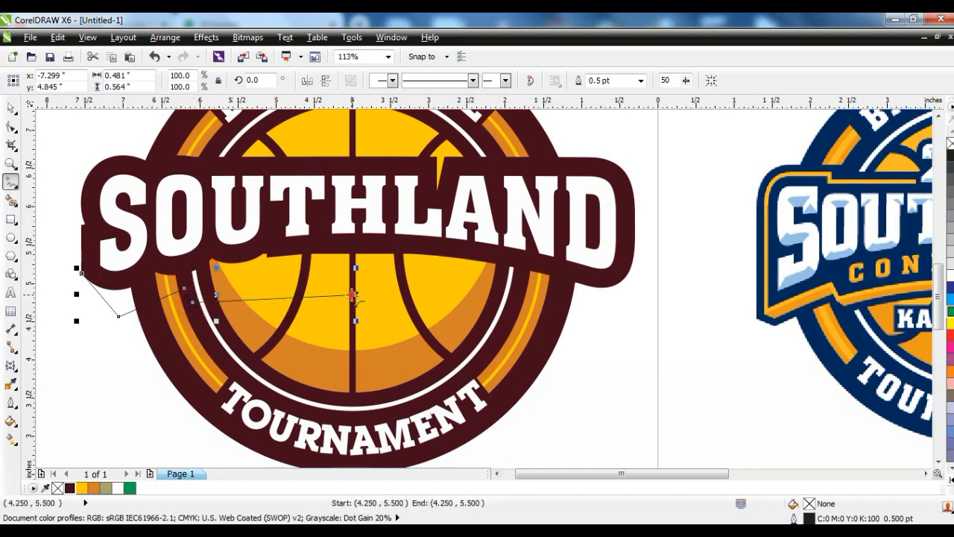
click(351, 295)
click(352, 215)
click(132, 228)
click(82, 272)
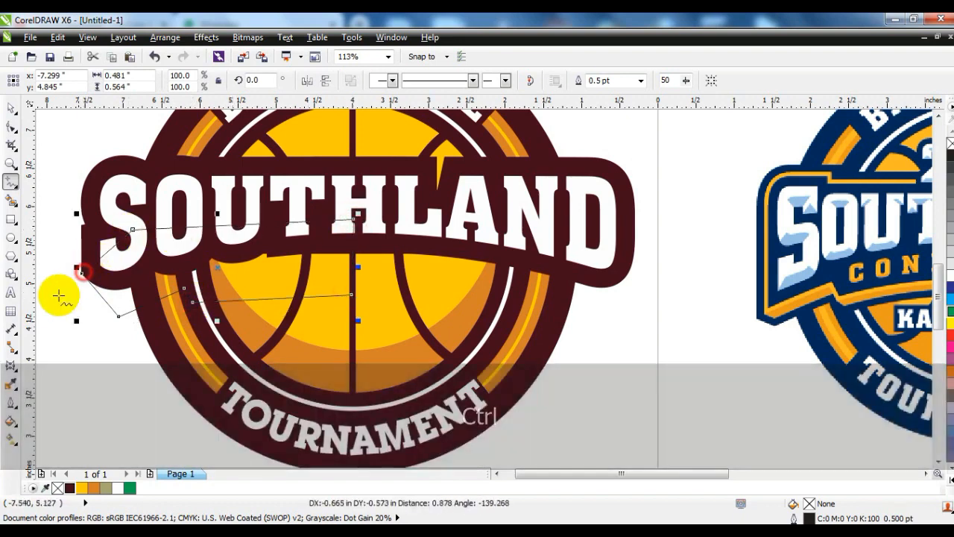
- Fill the drawn shape maroon and mirror a copy of it onto the right half of the banner
key(space)
click(69, 487)
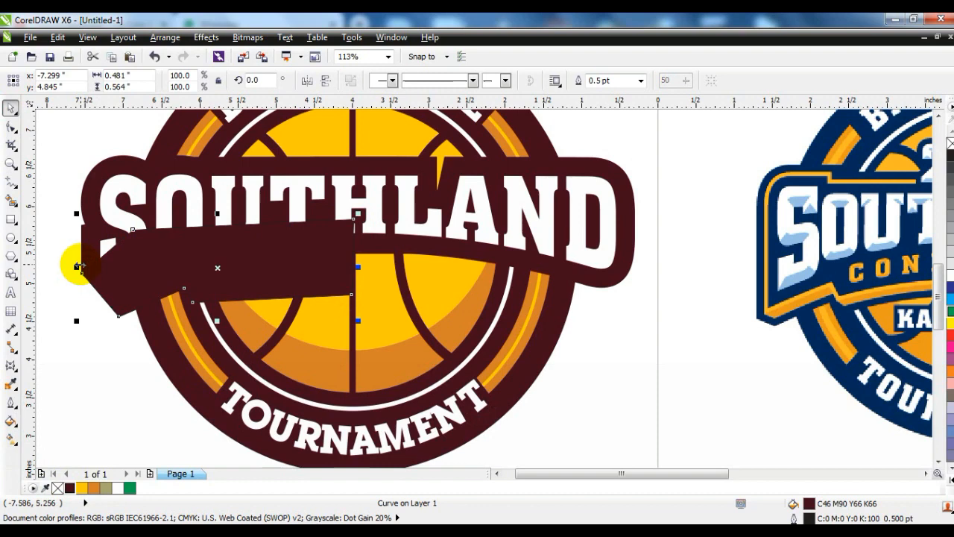
drag(76, 268, 411, 293)
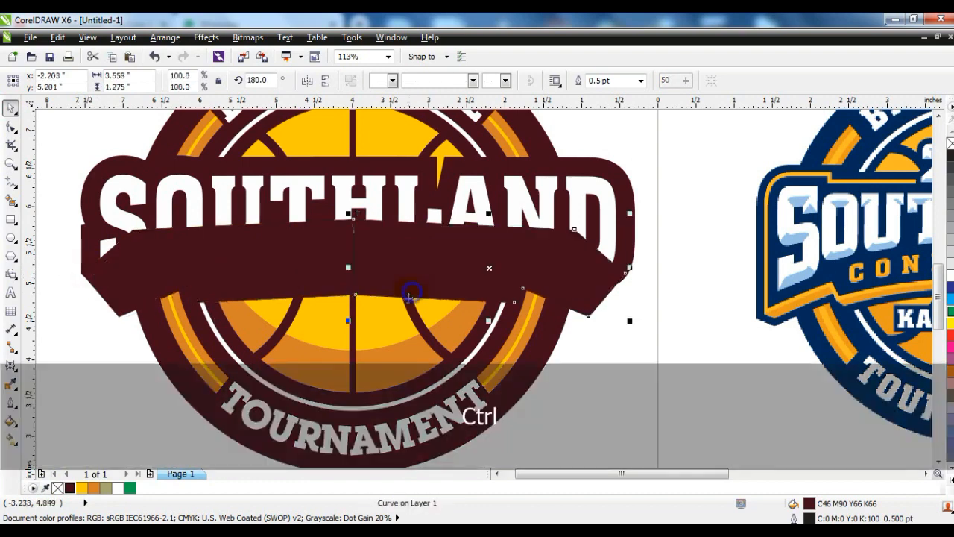
- Weld the two mirrored halves, stretch them slightly to meet SOUTHLAND's maroon outline, and weld everything into one banner shape
shift+click(286, 248)
click(45, 239)
drag(456, 268, 449, 269)
shift+click(300, 268)
click(435, 79)
drag(626, 267, 634, 267)
shift+click(638, 228)
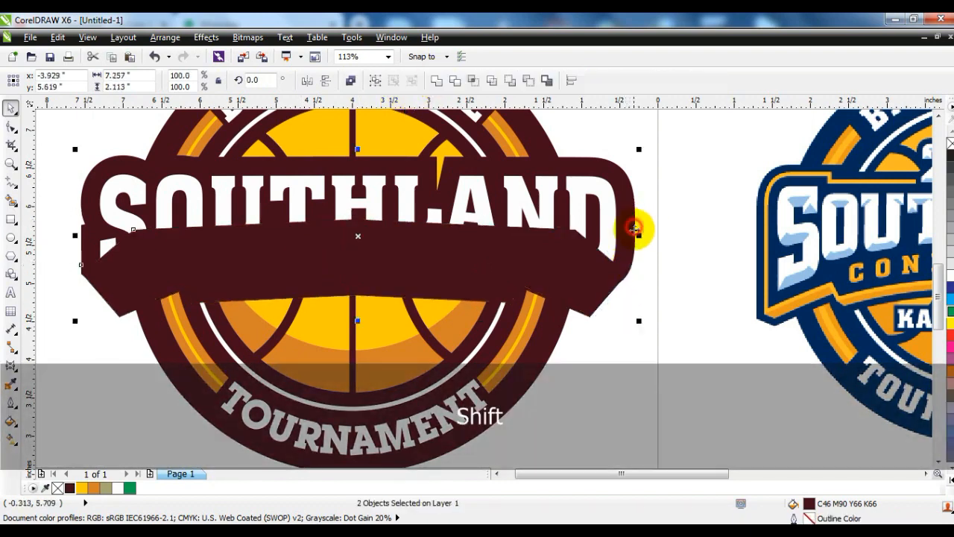
click(434, 80)
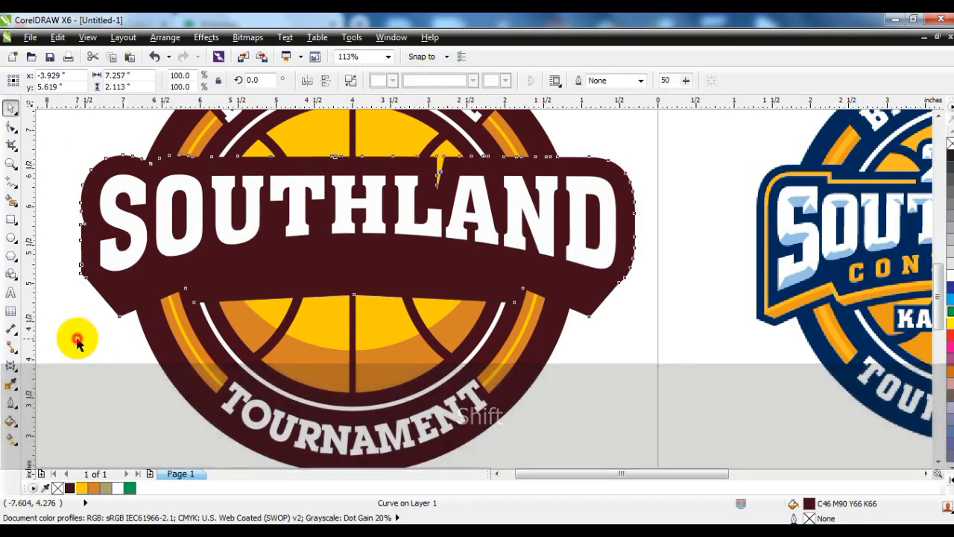
- Remove the middle node from the banner's lower edge and bend that edge into a smooth upward arc
click(11, 128)
click(356, 299)
key(Delete)
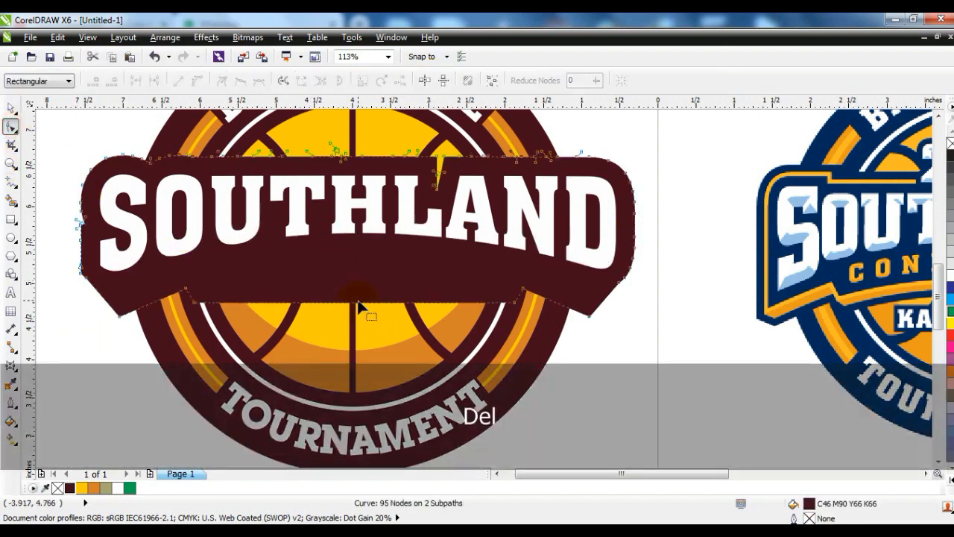
key(ctrl+z)
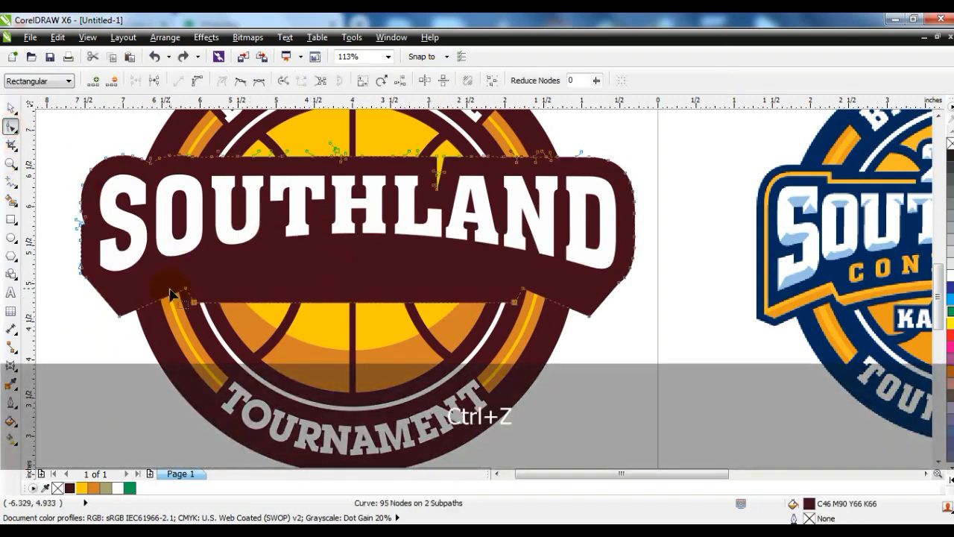
drag(544, 330, 545, 330)
click(201, 76)
drag(354, 302, 348, 281)
- Give the welded maroon banner a deep yellow hairline outline
key(F3)
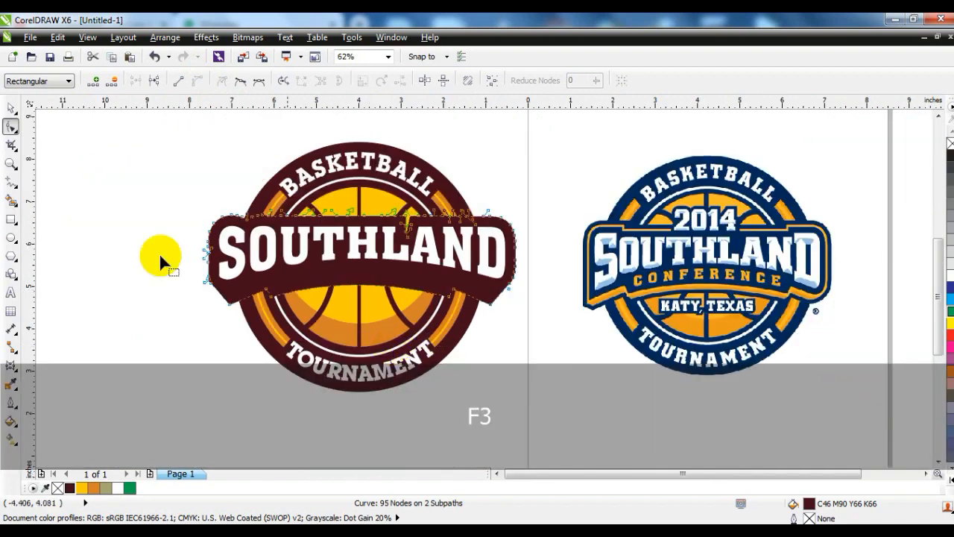
click(12, 162)
drag(122, 171, 921, 381)
click(11, 108)
click(60, 222)
click(192, 298)
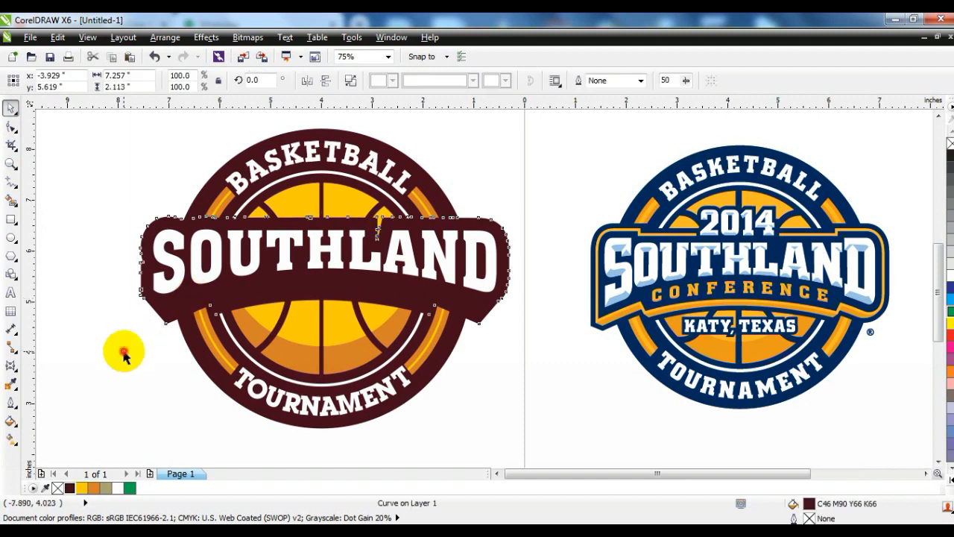
click(123, 357)
click(274, 301)
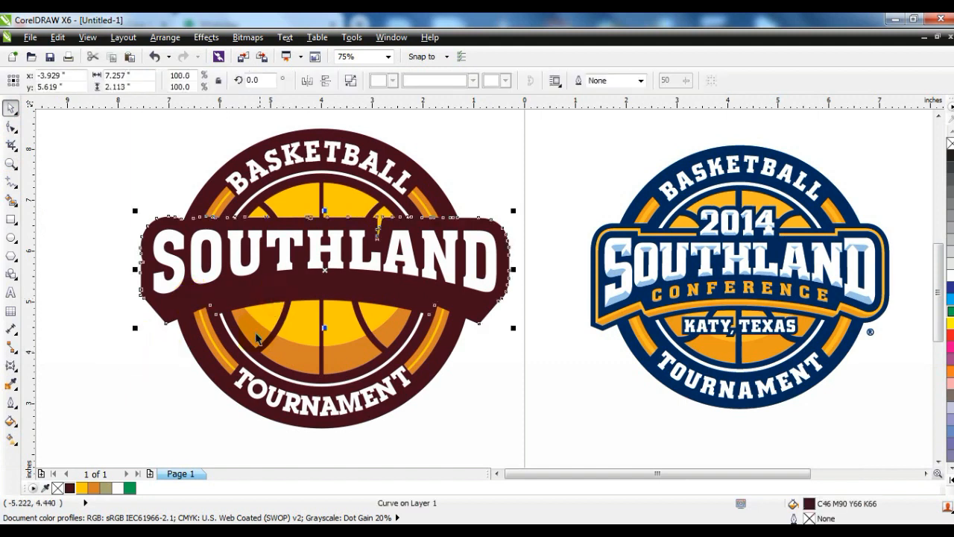
click(10, 164)
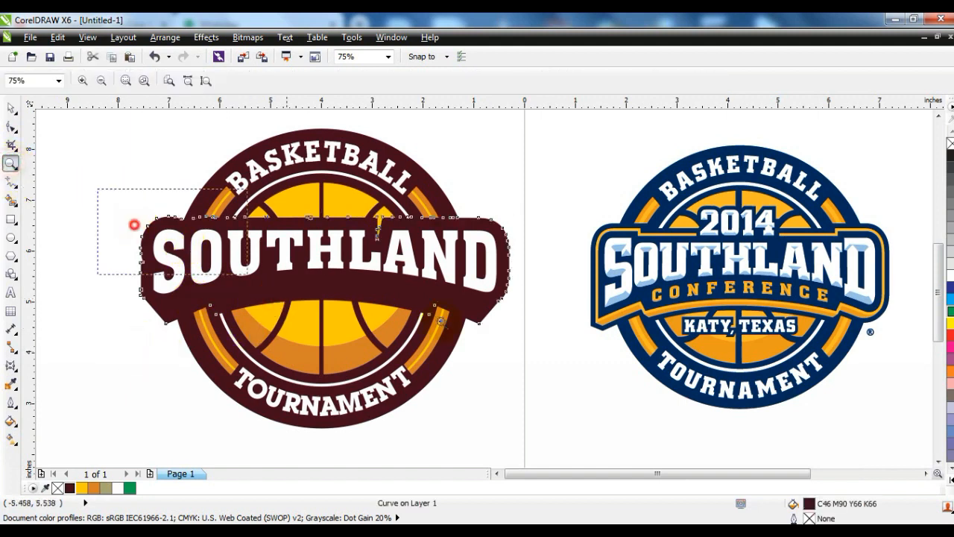
drag(132, 219, 556, 334)
click(11, 108)
right_click(82, 489)
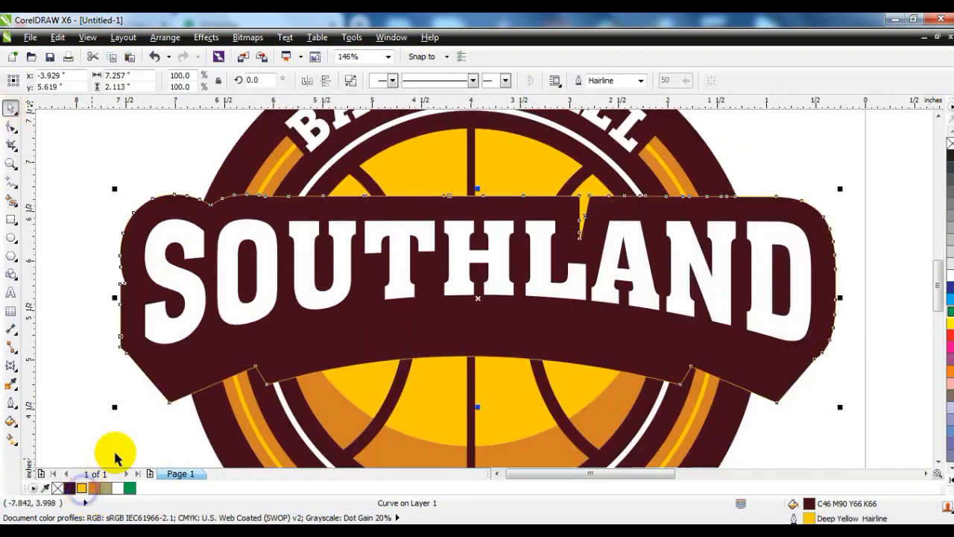
- Contour the banner inward, break the contour apart, and try a yellow fill on the resulting group before undoing it
click(13, 372)
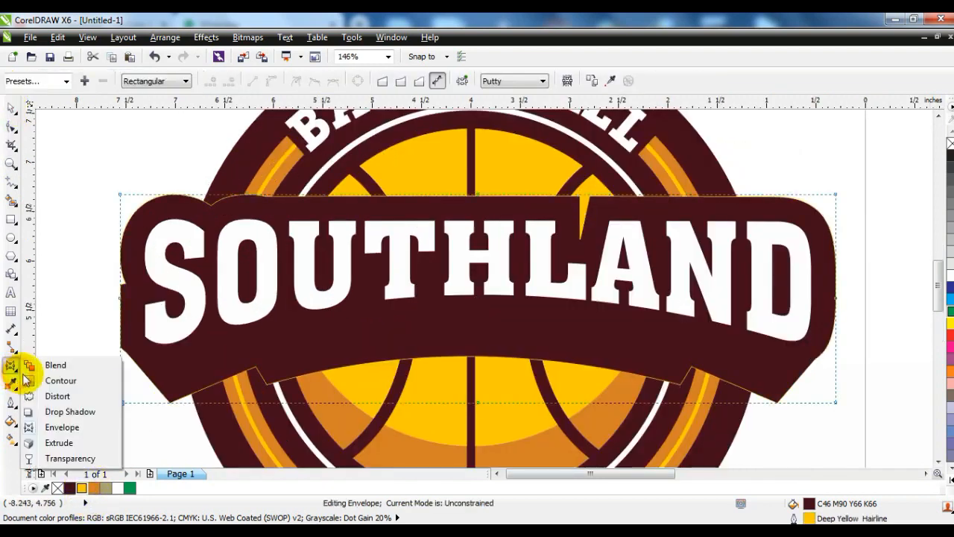
click(34, 381)
drag(193, 199, 190, 208)
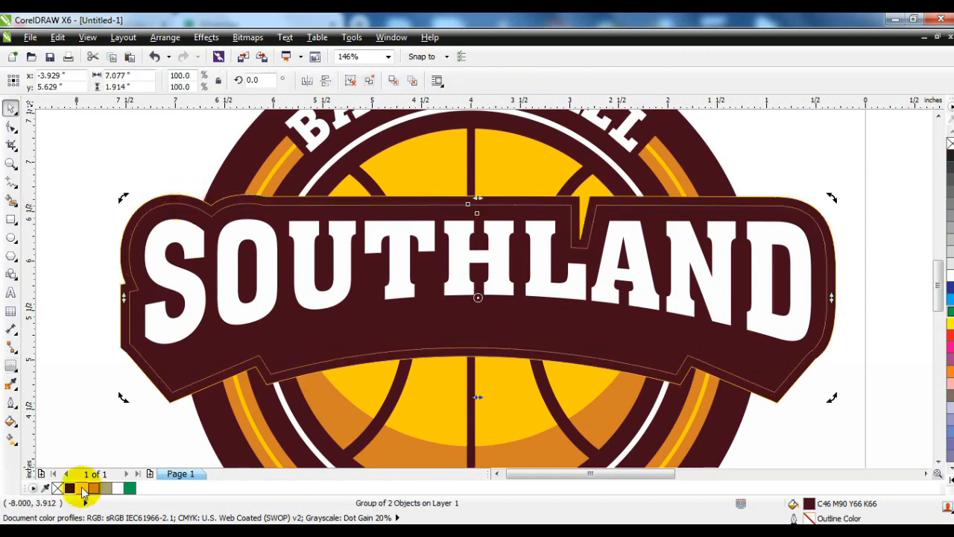
click(83, 489)
key(ctrl+z)
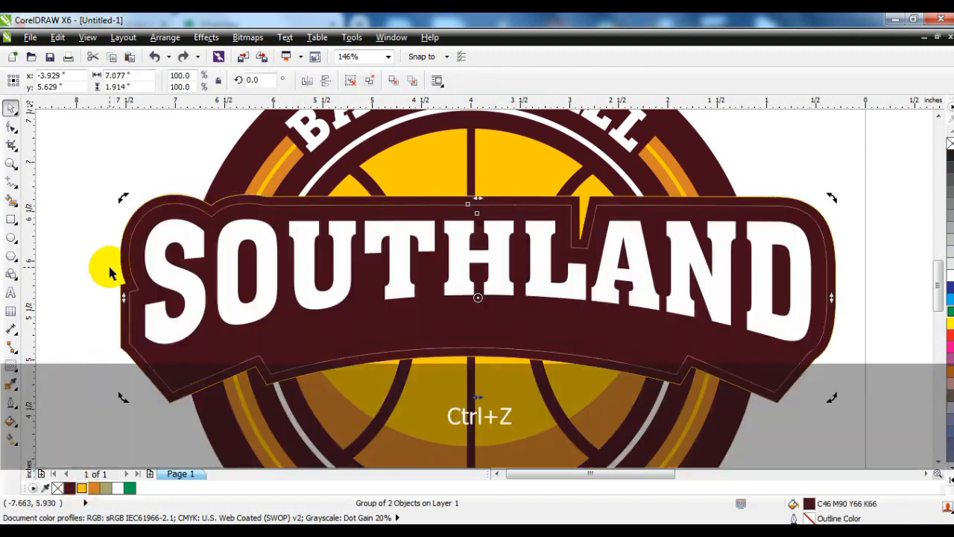
- Ungroup the contour shapes and delete the innermost one
click(104, 264)
click(153, 225)
click(347, 78)
click(118, 186)
click(178, 222)
key(Delete)
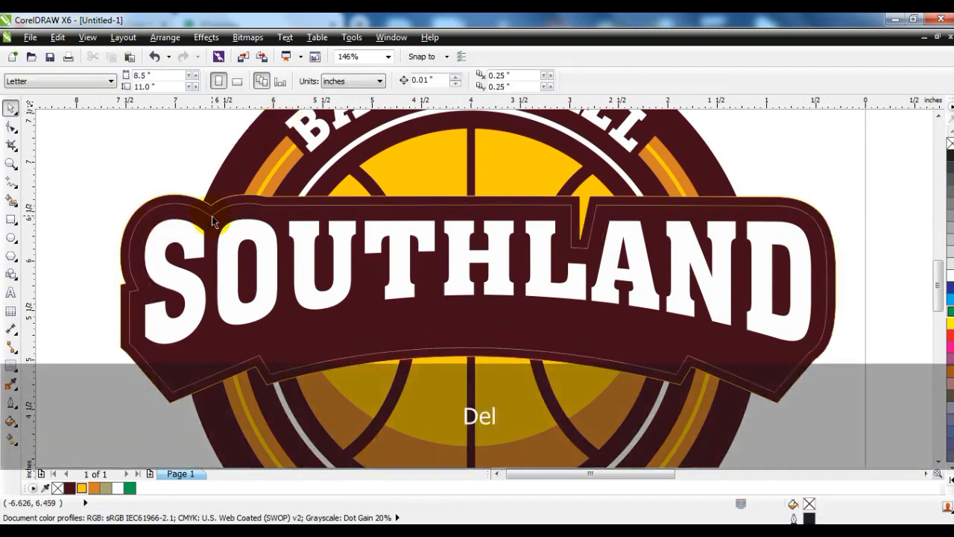
- Give the remaining inner contour a 4.0 pt deep yellow outline and remove the outline from the outer banner
click(213, 222)
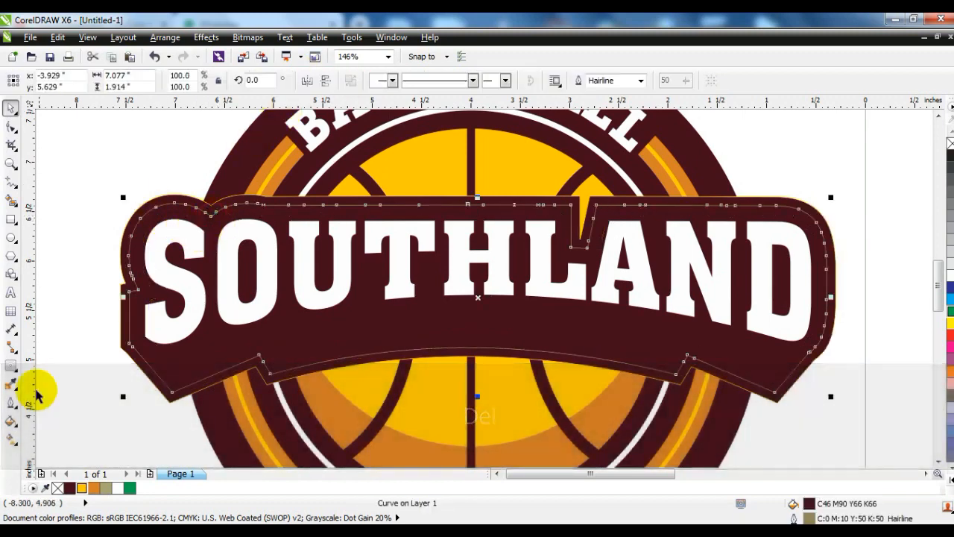
click(10, 403)
click(56, 347)
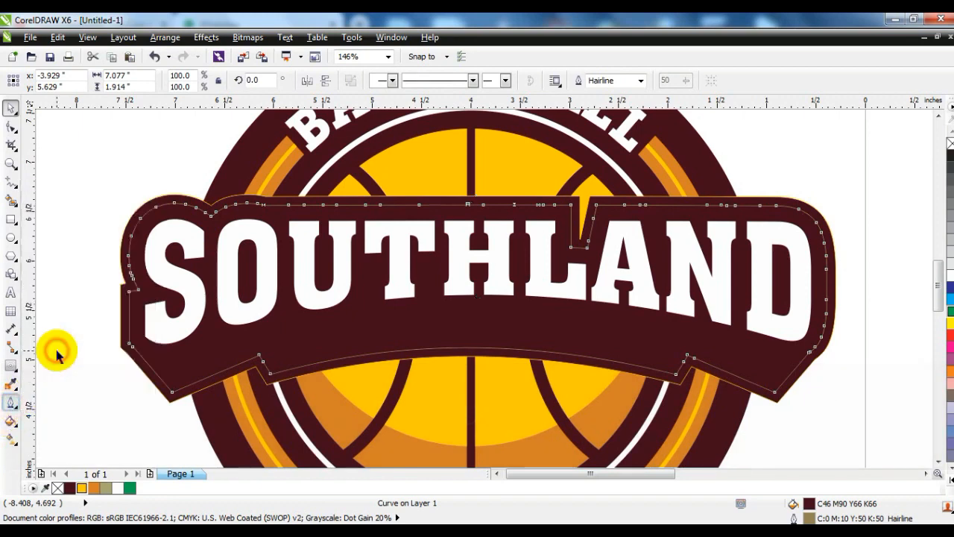
right_click(84, 488)
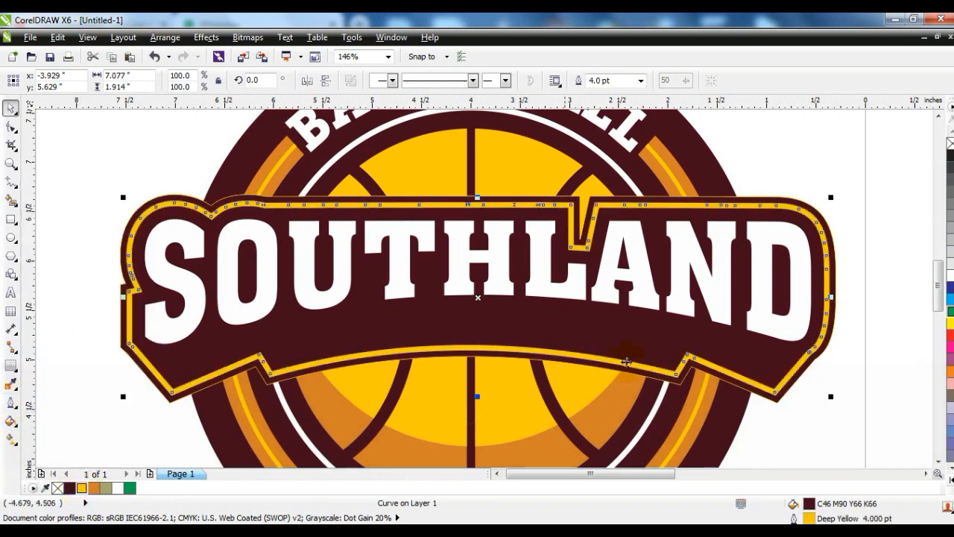
click(707, 369)
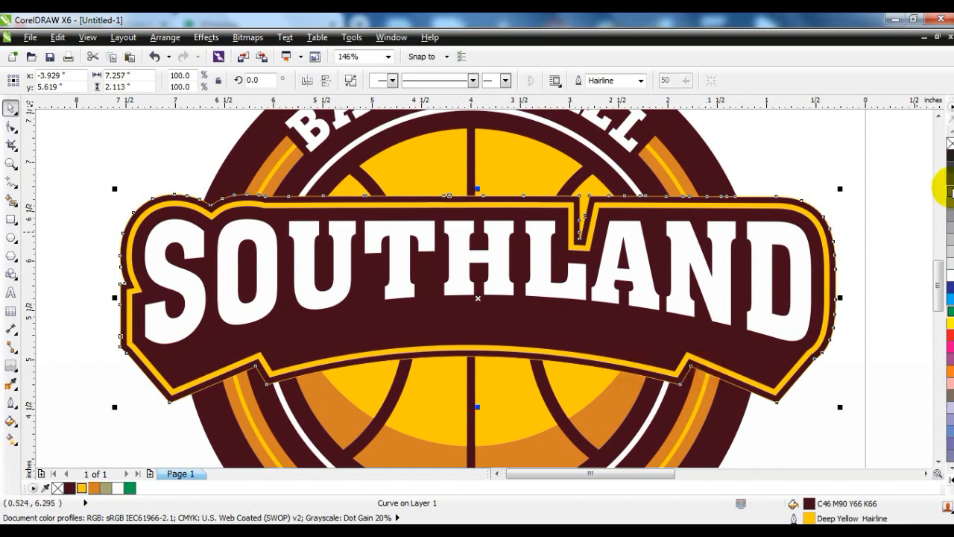
click(856, 170)
- Set the inner contour's outline to 2.0 pt with rounded corners and line caps, placed behind the fill and scaling with the object
click(494, 250)
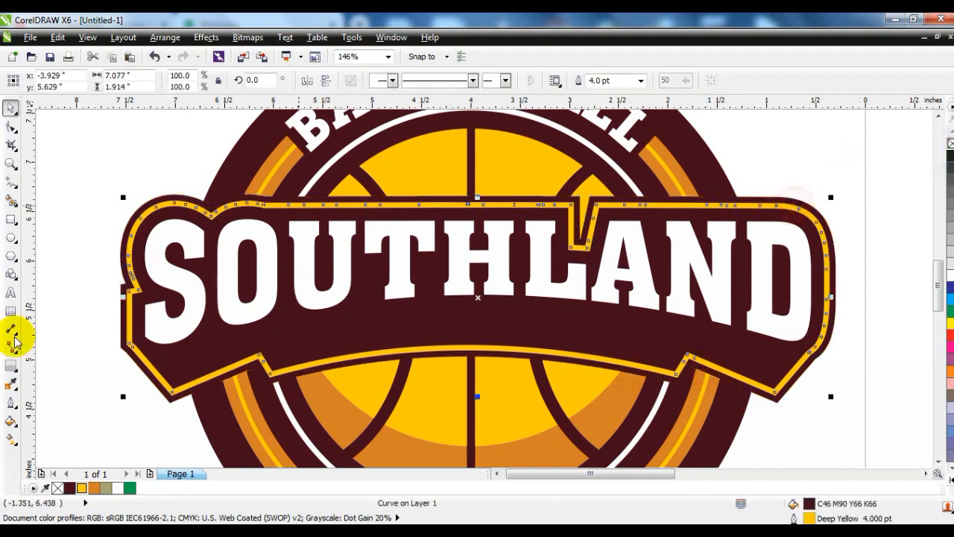
click(11, 422)
click(70, 186)
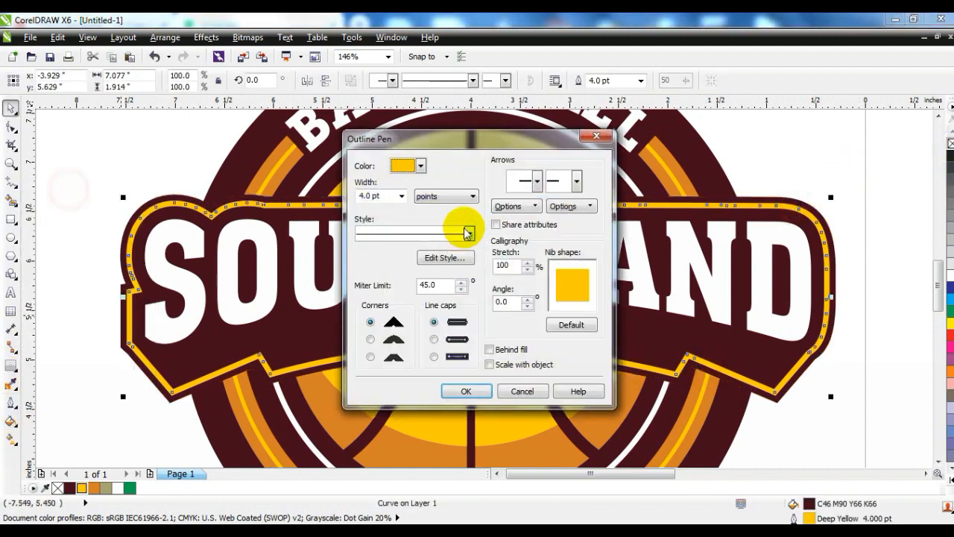
click(402, 196)
click(380, 252)
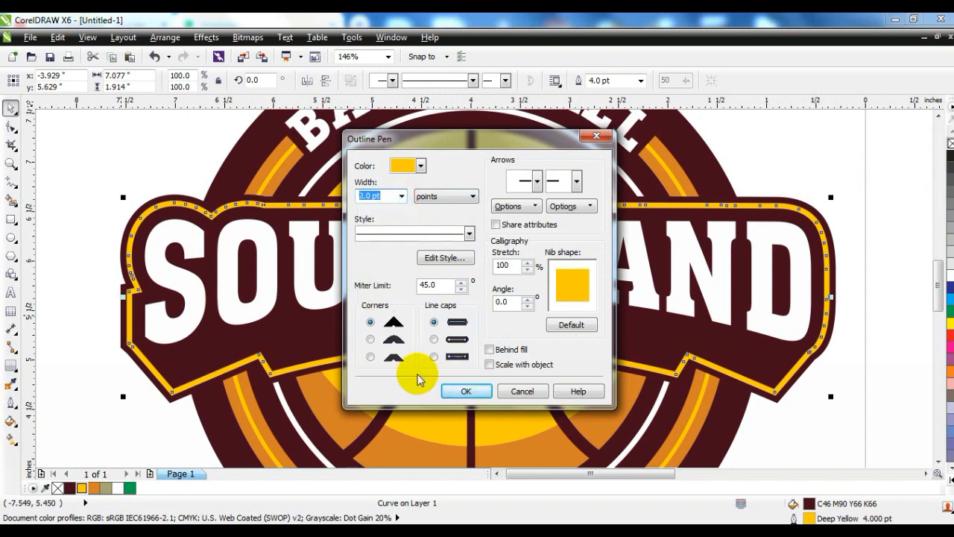
click(434, 339)
click(370, 339)
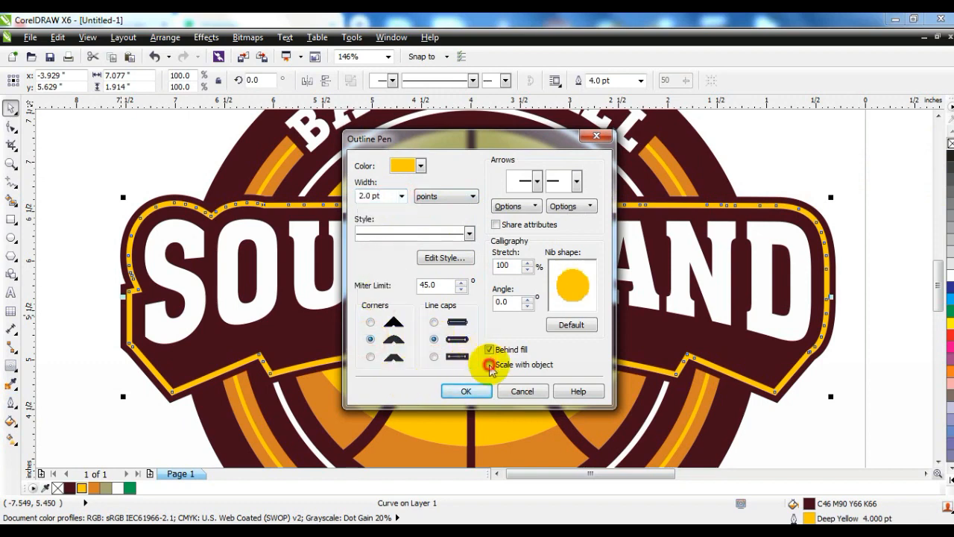
click(489, 365)
click(476, 390)
- Make a copy of the inner banner contour shortened vertically to about 94%, and fill the full-height shape behind it orange
key(F3)
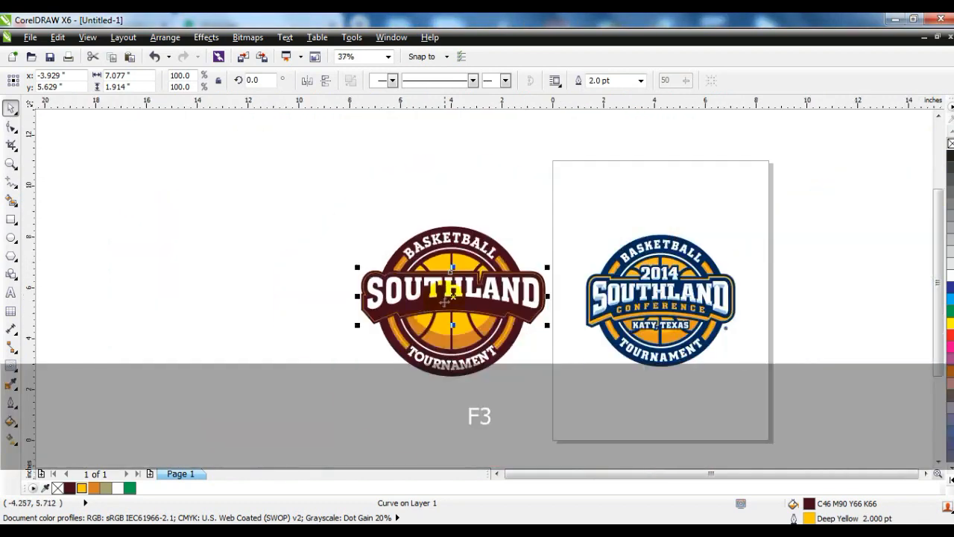
key(Escape)
click(11, 162)
drag(348, 237, 762, 364)
click(8, 109)
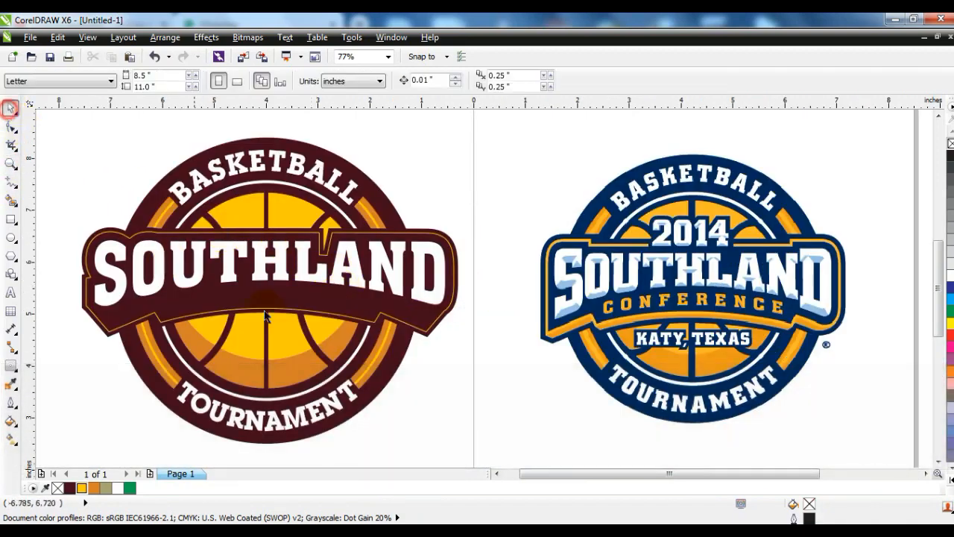
click(209, 317)
drag(268, 333, 268, 328)
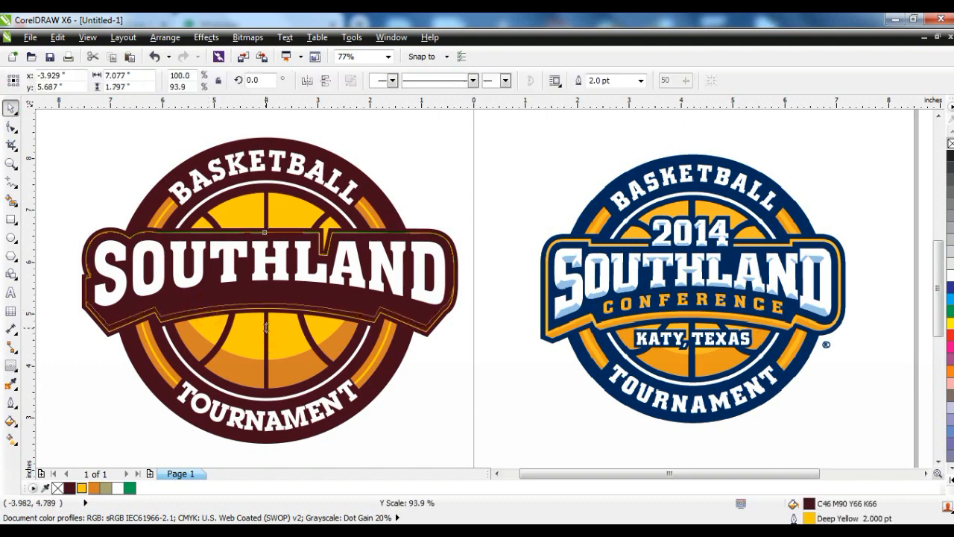
drag(266, 332, 269, 328)
key(ctrl+z)
click(81, 490)
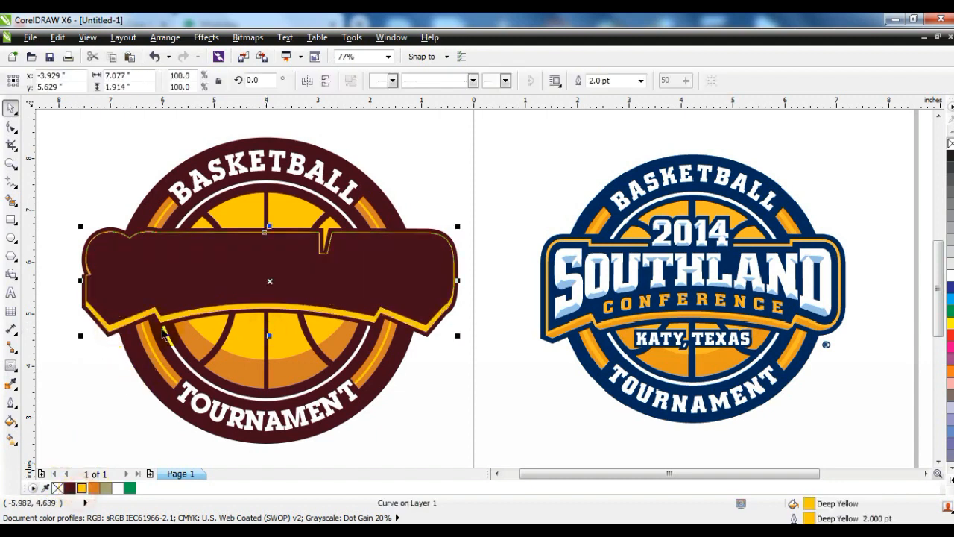
click(94, 488)
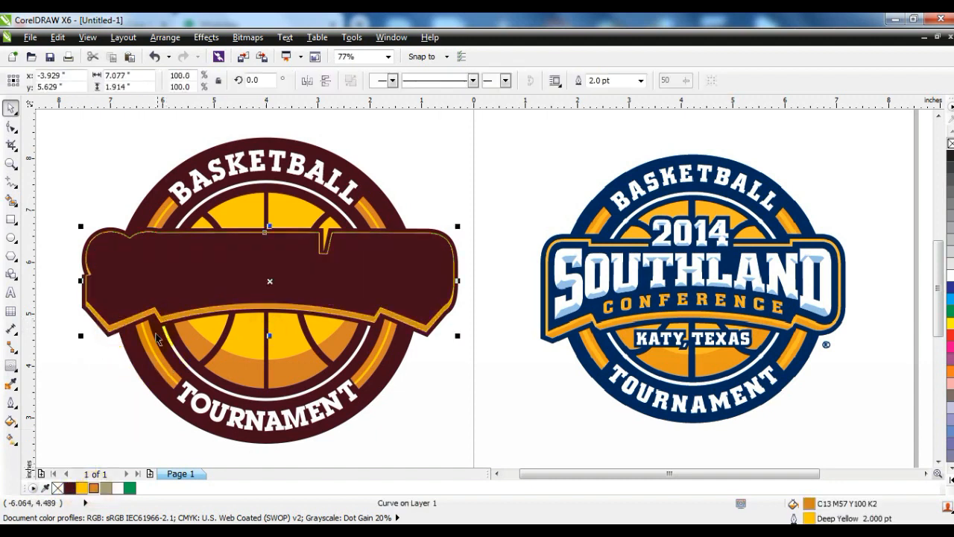
key(shift+F2)
click(512, 358)
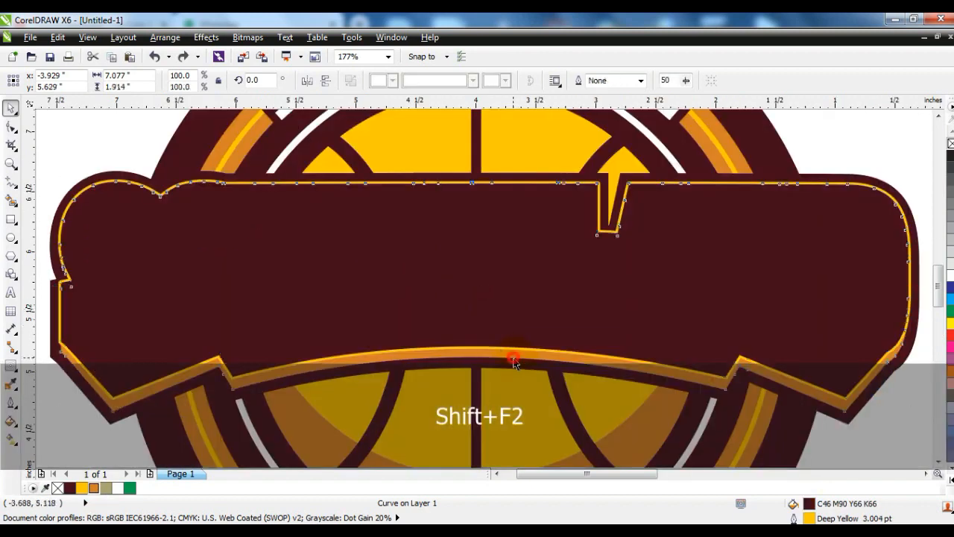
drag(445, 307, 447, 273)
key(ctrl+z)
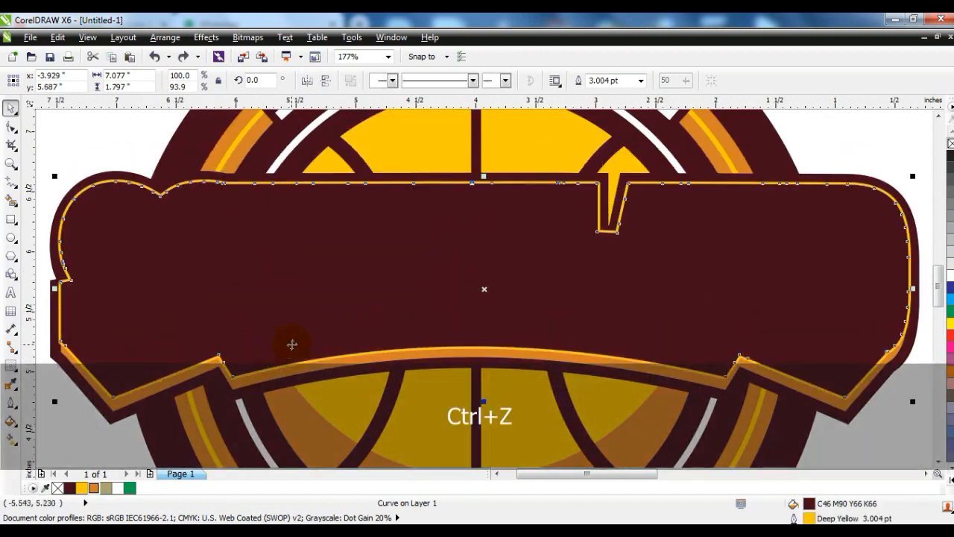
drag(147, 397, 189, 394)
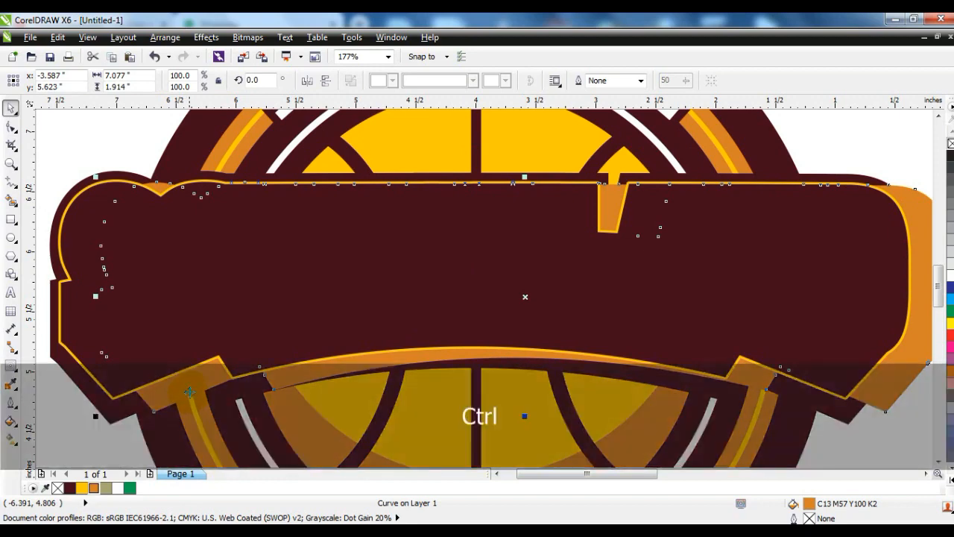
key(ctrl+z)
- Trim the orange banner shape with the shorter maroon contour lying over it
key(shift+Page_Up)
click(238, 333)
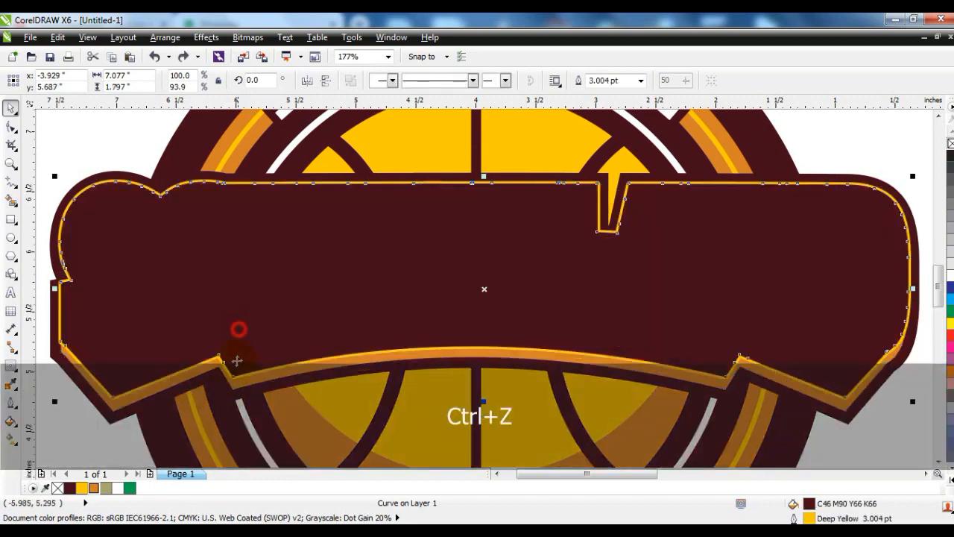
shift+click(241, 390)
click(453, 81)
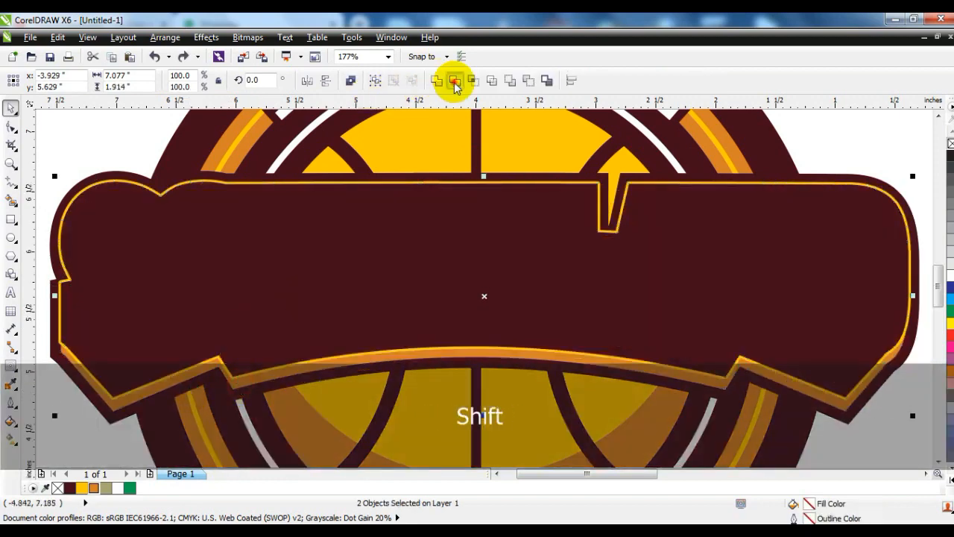
- Send the maroon banner contour behind the SOUTHLAND lettering
key(Escape)
ctrl+click(385, 258)
key(ctrl+Page_Down)
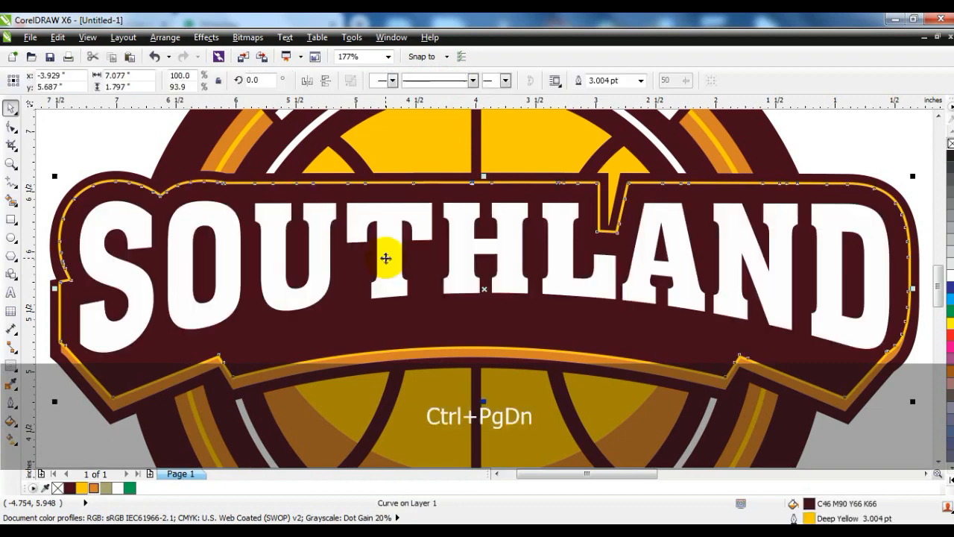
- Add the artistic text CONFERENCE in the Aachen BT font on the empty area beside the maroon badge
key(F3)
key(F3)
key(Escape)
drag(266, 196, 686, 373)
key(shift+F2)
key(Escape)
click(10, 292)
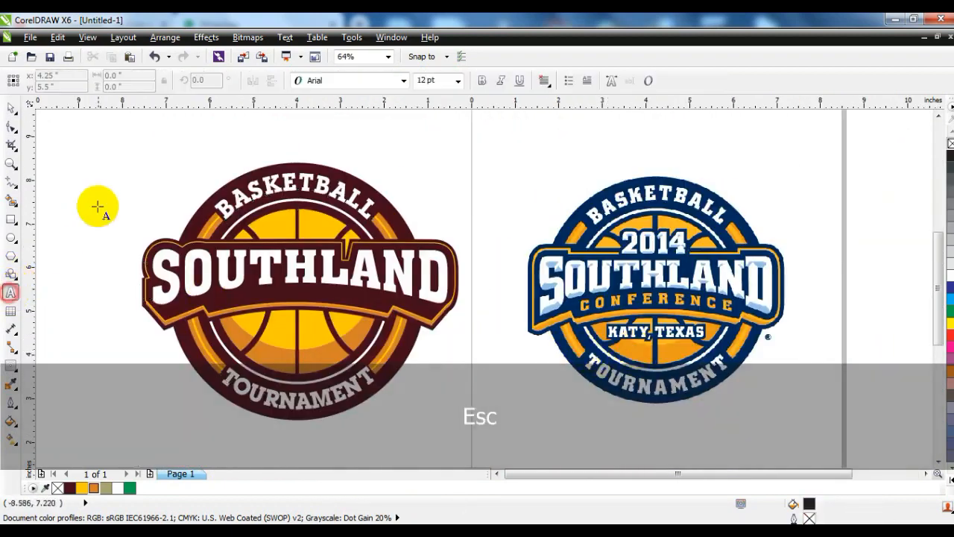
click(97, 204)
text(CON)
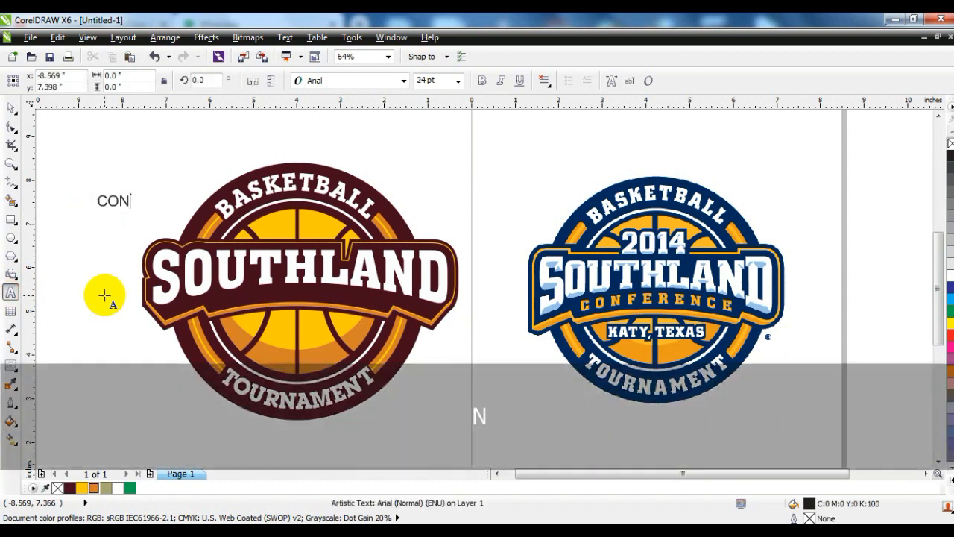
text(FERENCE)
click(10, 108)
click(373, 81)
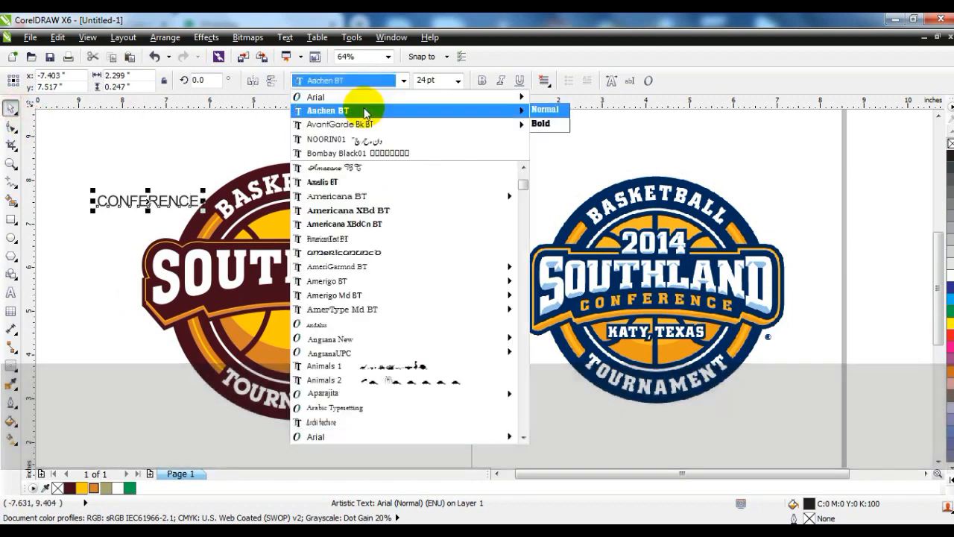
click(364, 112)
- Move CONFERENCE onto the banner beneath SOUTHLAND and widen its letter spacing to span most of the arched lower edge
drag(152, 200, 282, 298)
click(11, 127)
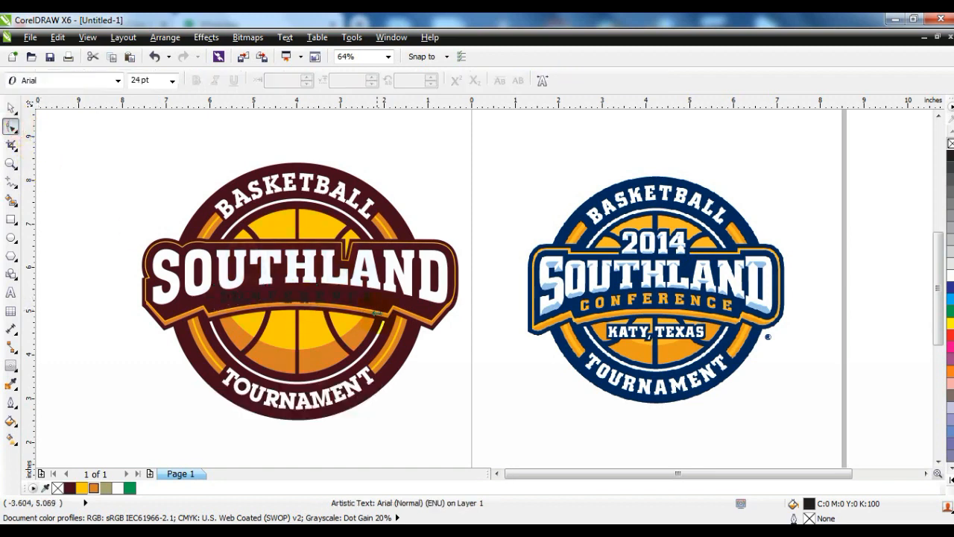
click(10, 108)
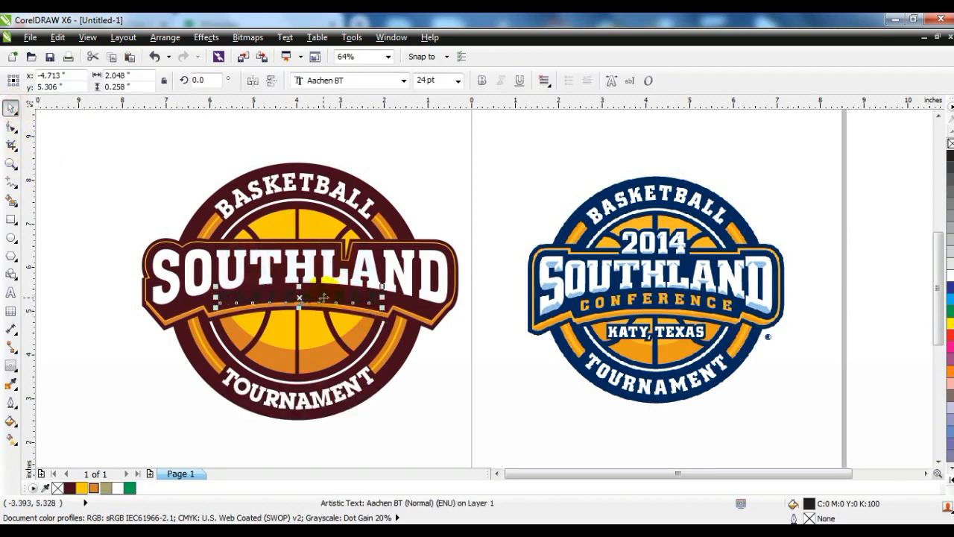
- Fill CONFERENCE white and bend its upper and lower edges upward with an envelope to follow the banner's arch
click(10, 164)
drag(146, 242, 485, 352)
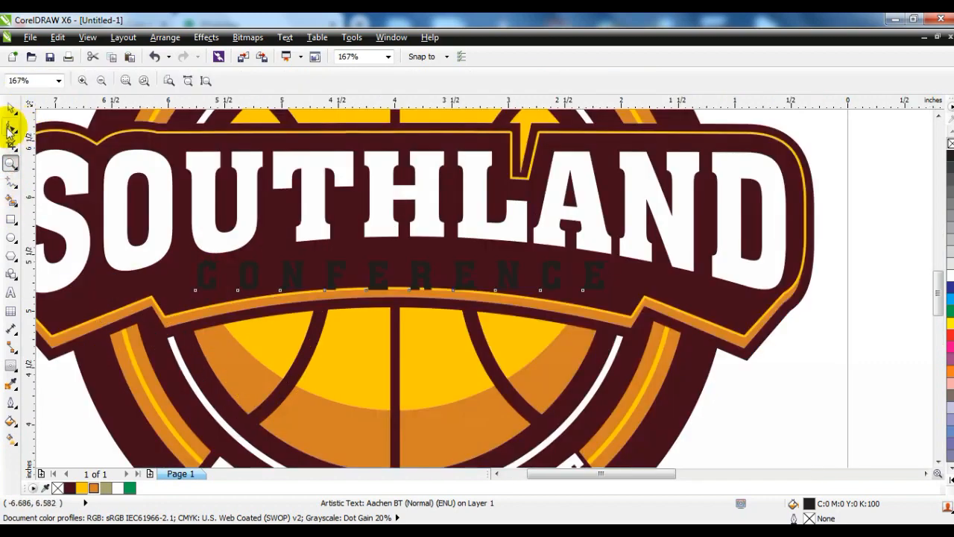
click(947, 287)
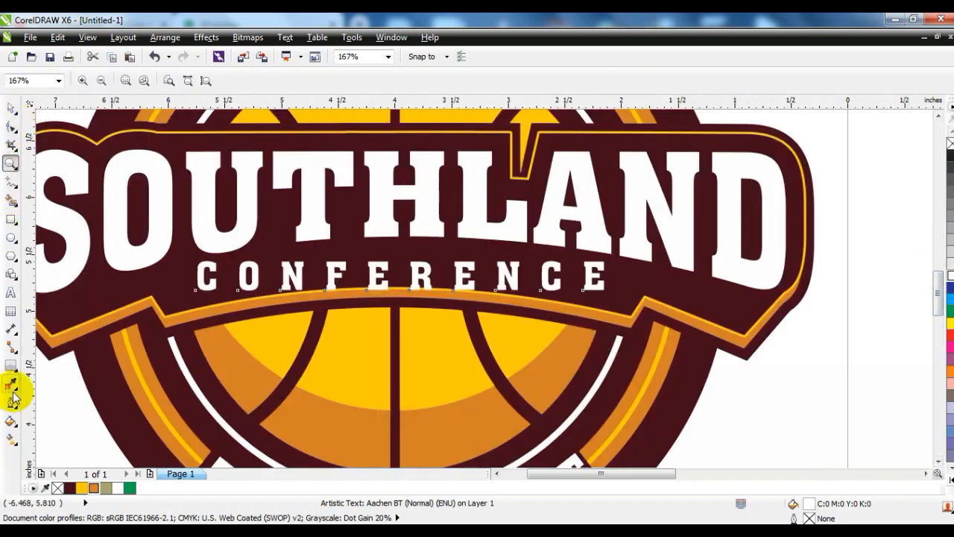
click(12, 365)
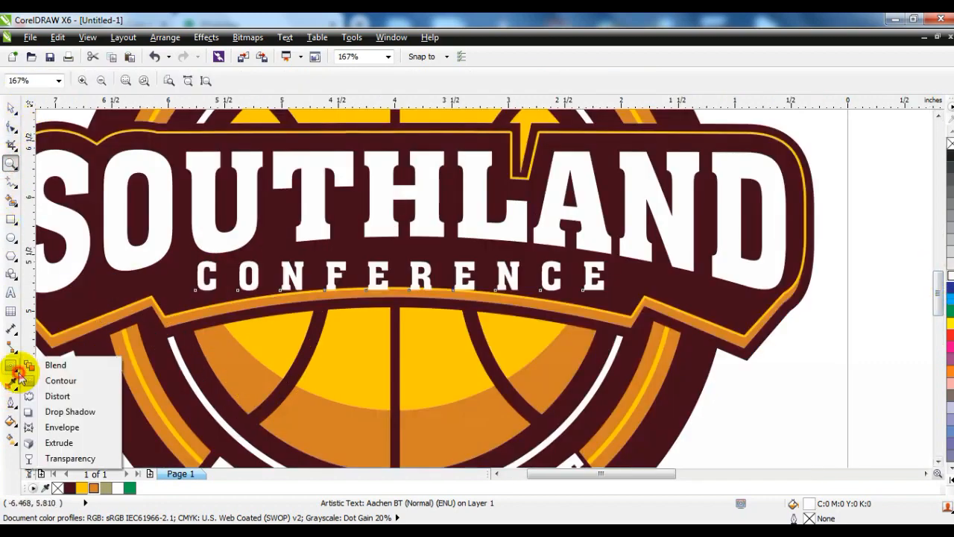
click(59, 427)
key(Delete)
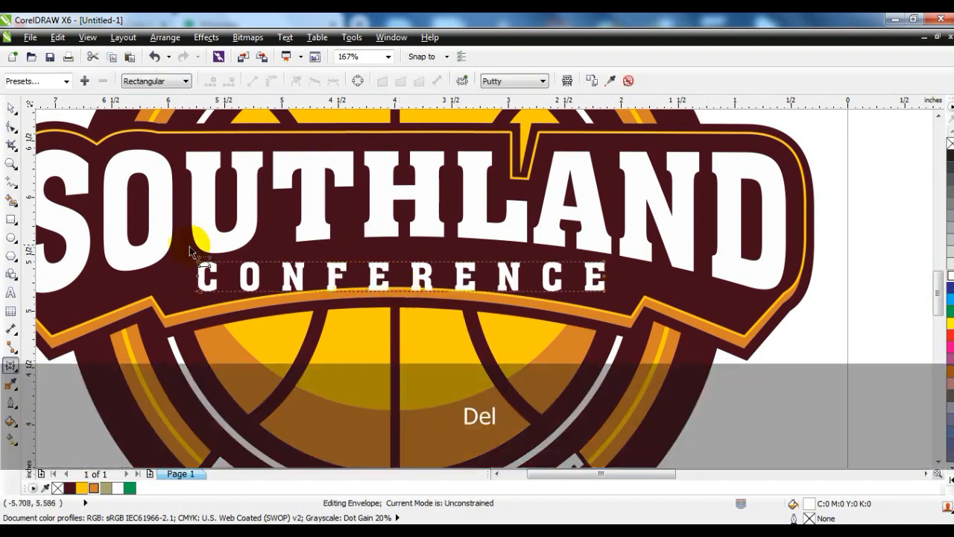
click(249, 80)
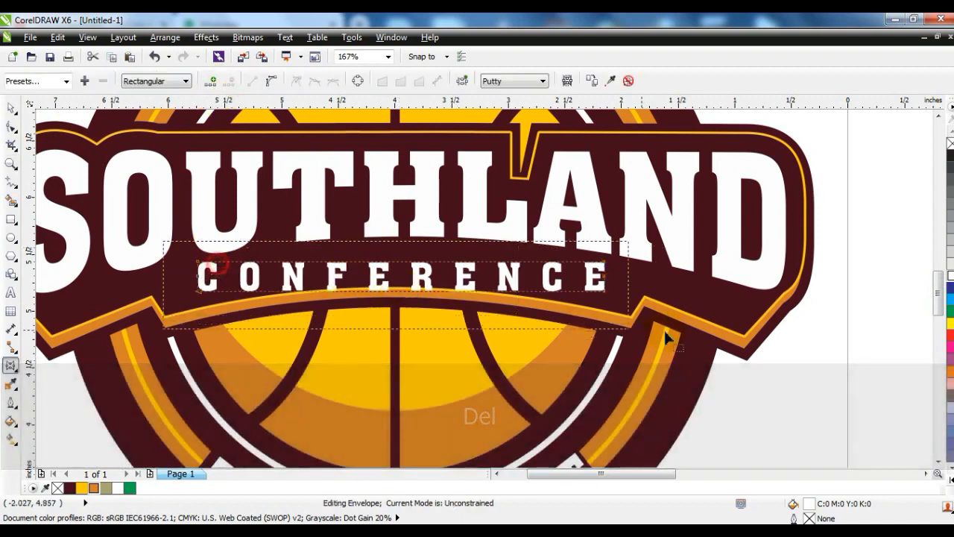
click(272, 80)
drag(395, 262, 396, 253)
drag(399, 295, 390, 251)
click(10, 108)
- Fill the arched CONFERENCE text deep yellow
key(F3)
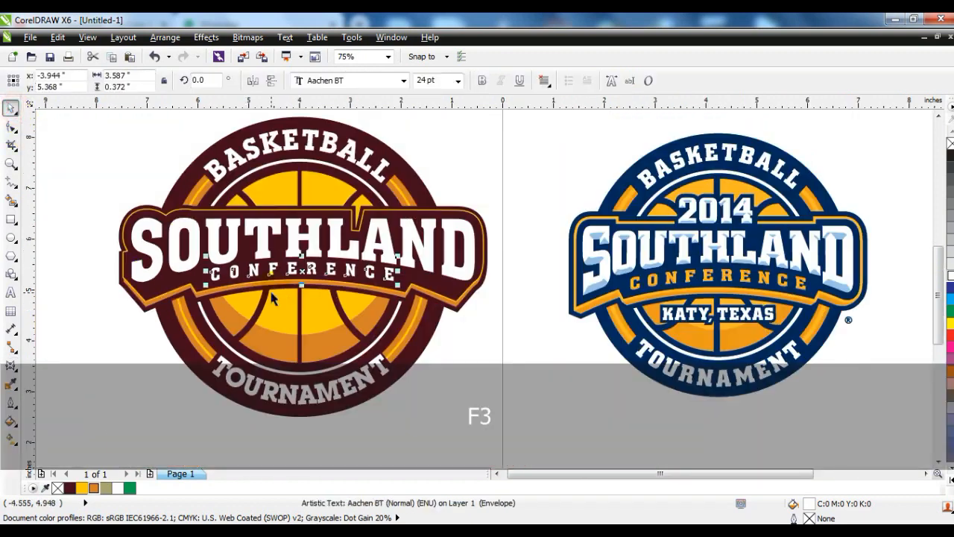
click(82, 488)
click(506, 371)
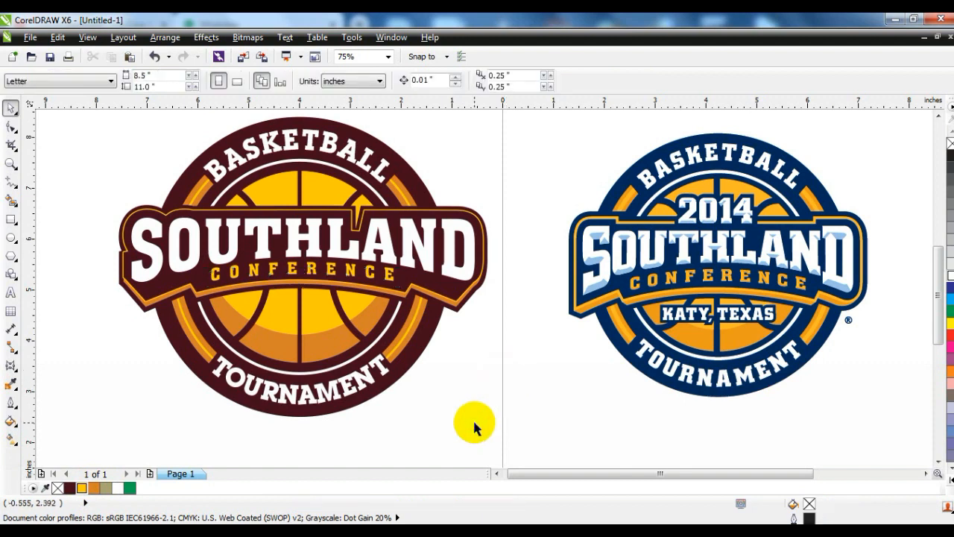
- Set the outline of the inner banner contour to 4 pt
click(477, 214)
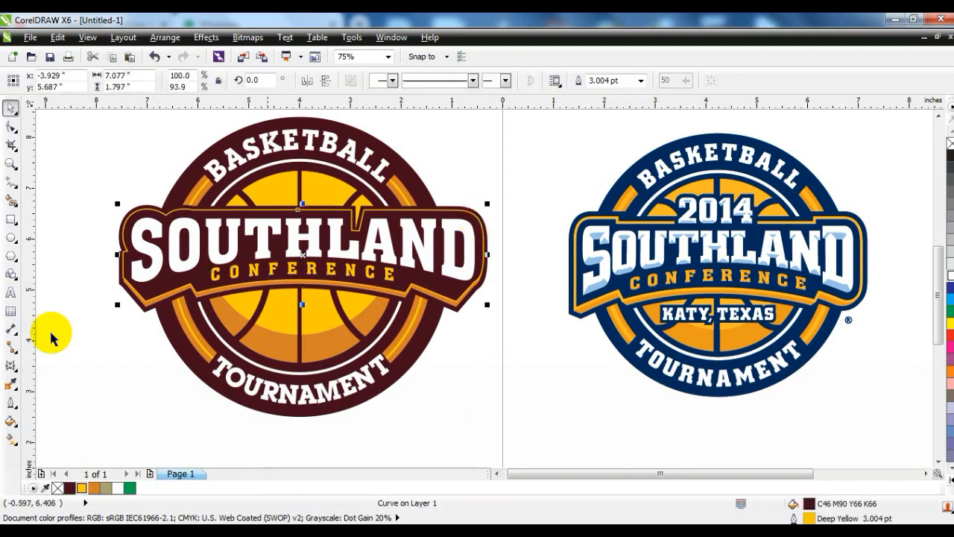
click(15, 403)
click(54, 342)
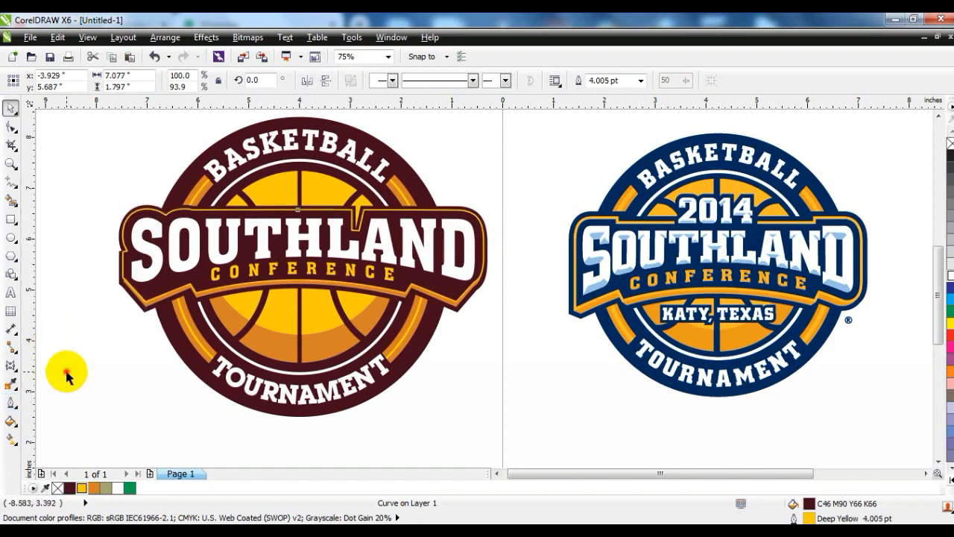
click(65, 377)
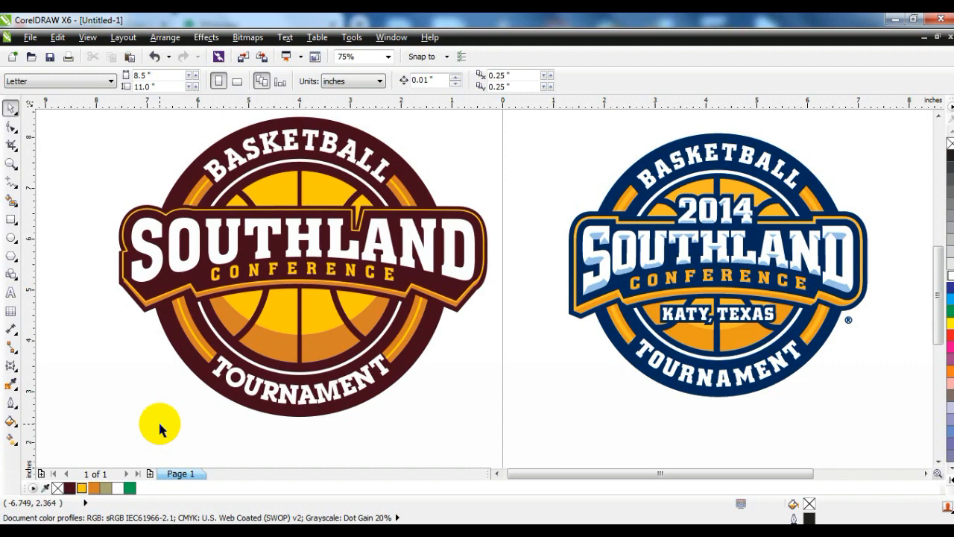
- Add the year text 2021 in Aachen BT, enlarge it to about 60 pt and place it just above SOUTHLAND
click(12, 292)
click(64, 306)
text(20)
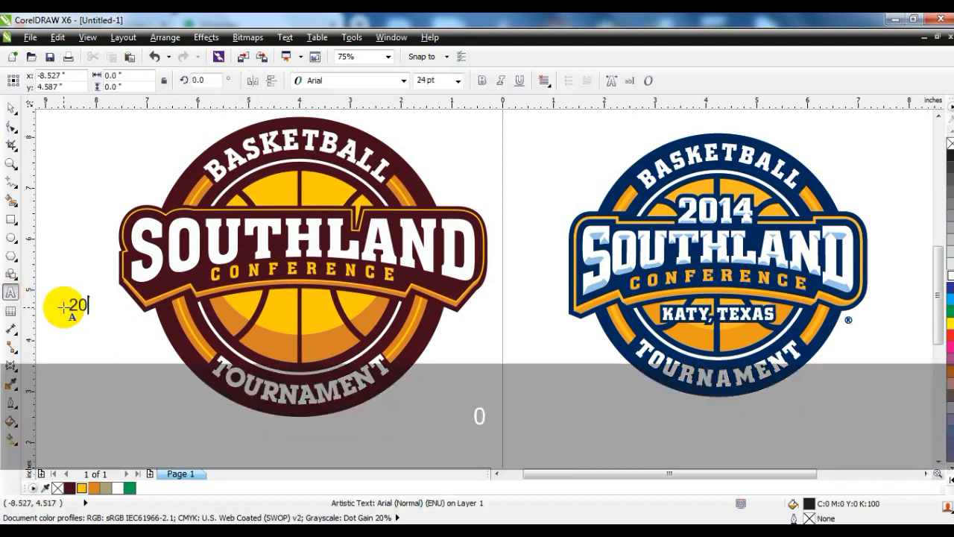
click(12, 108)
click(358, 80)
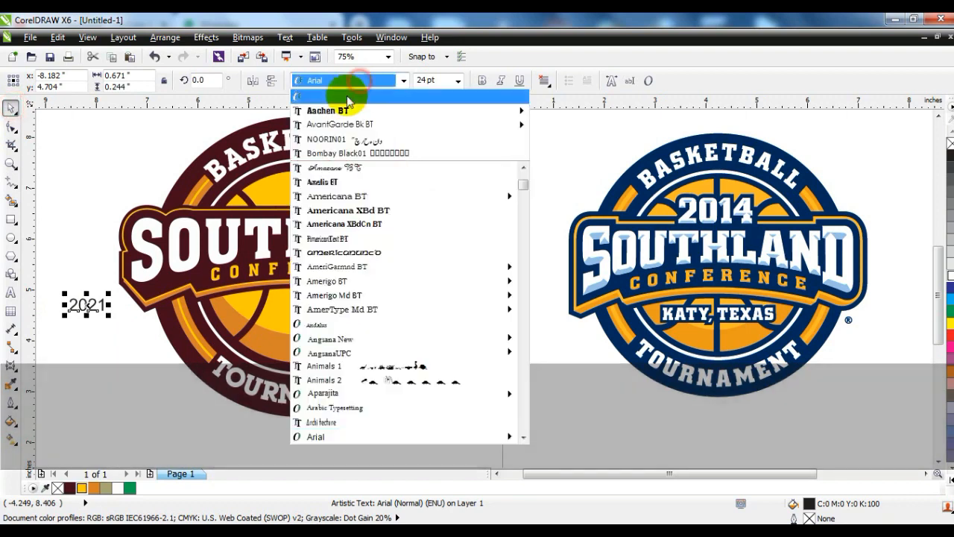
click(339, 102)
drag(113, 292, 186, 257)
drag(115, 287, 303, 192)
- Give the 2021 text a deep yellow fill and an 8 pt maroon outline placed behind the fill
click(11, 403)
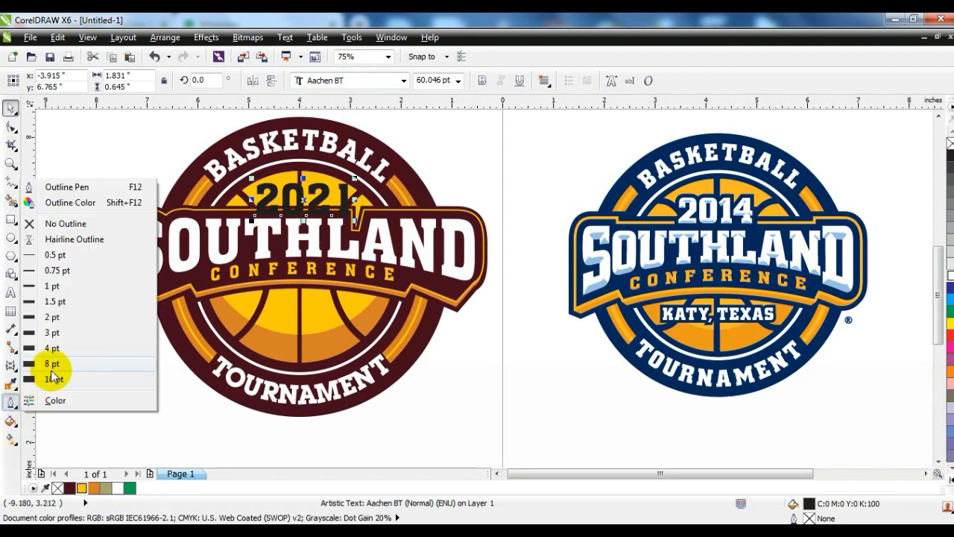
click(52, 364)
right_click(69, 488)
click(81, 488)
click(11, 403)
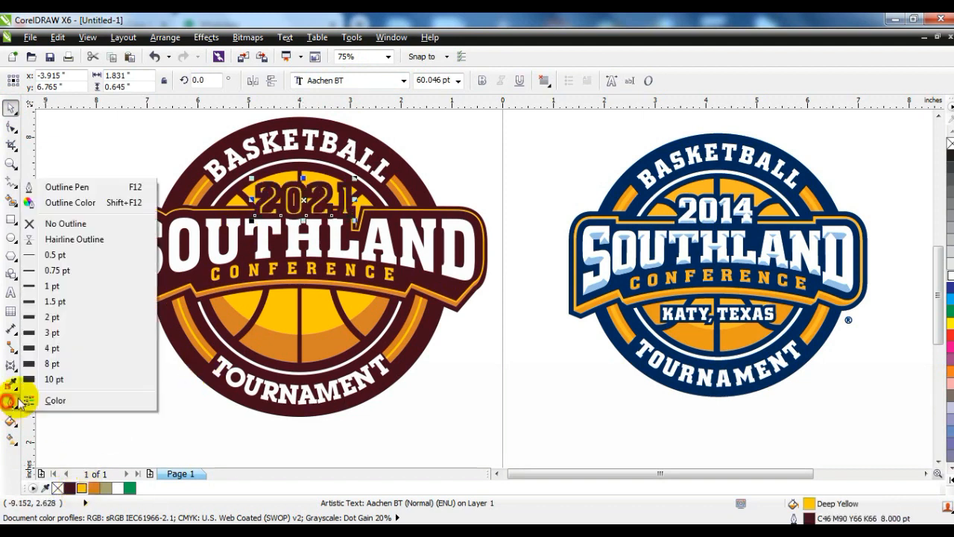
click(74, 187)
click(426, 347)
click(468, 390)
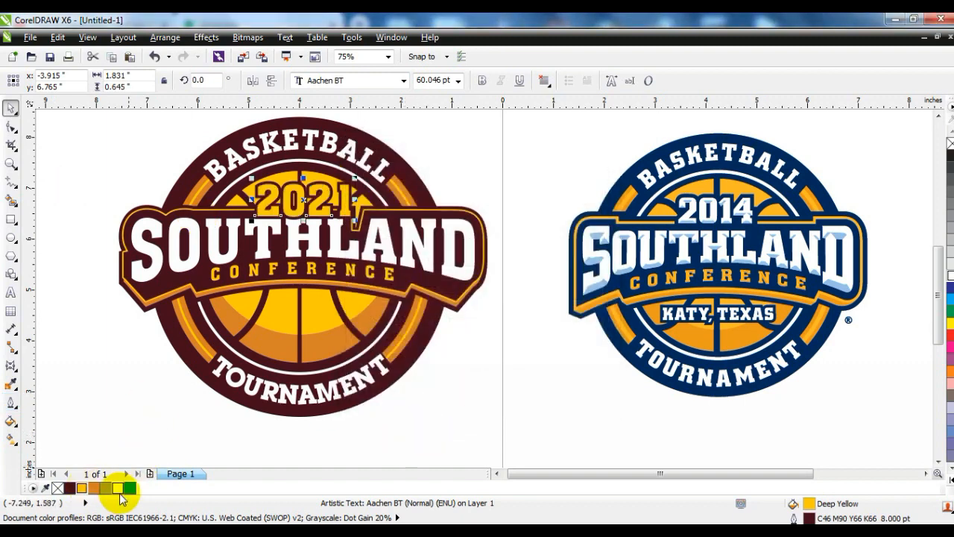
- Fill the 2021 text white and move it slightly upward
click(118, 488)
drag(306, 214, 306, 237)
key(ctrl+z)
- Set the outline of the 2021 text to 10 pt
click(11, 403)
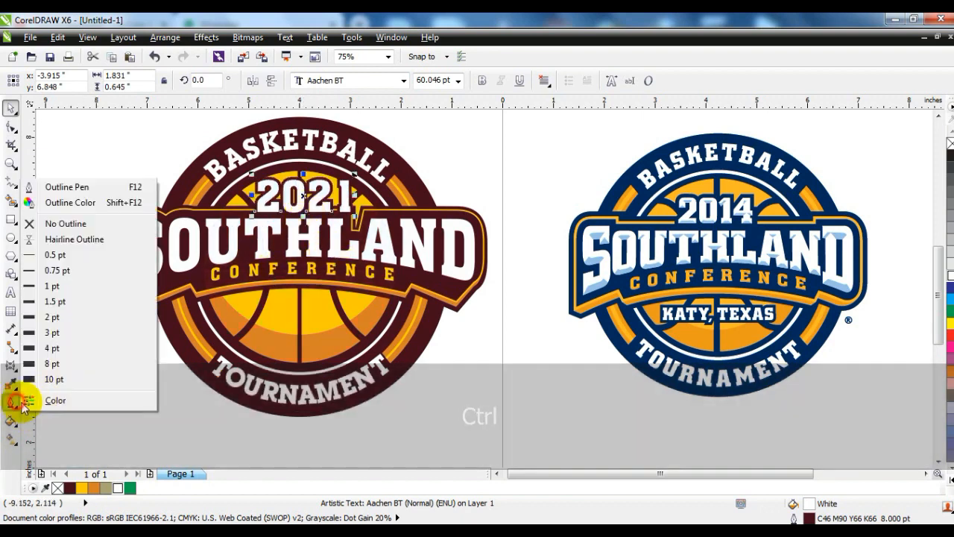
click(52, 380)
click(123, 383)
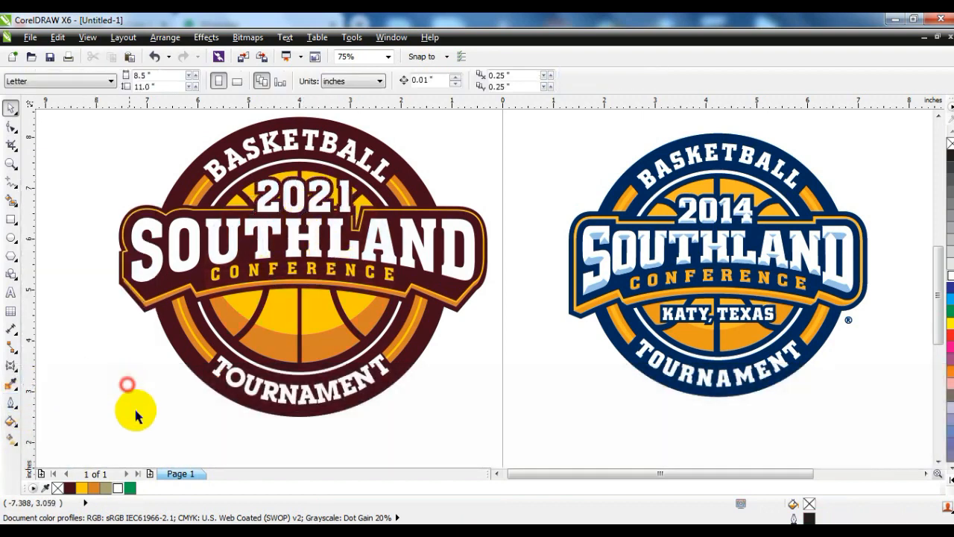
- Copy the 2021 text straight down onto the lower half of the basketball and change the copy's wording to KATY, TEXAS
drag(303, 231, 304, 356)
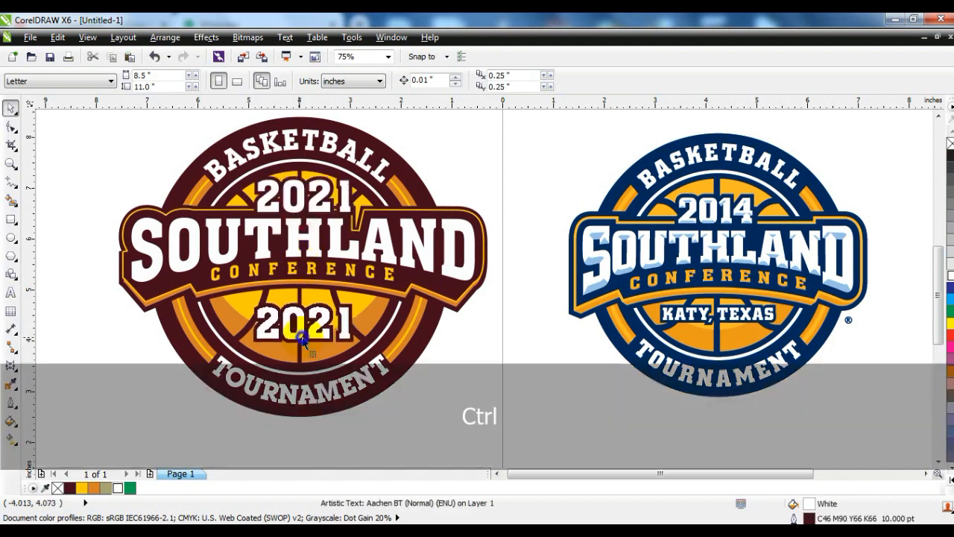
click(15, 296)
key(shift+Home)
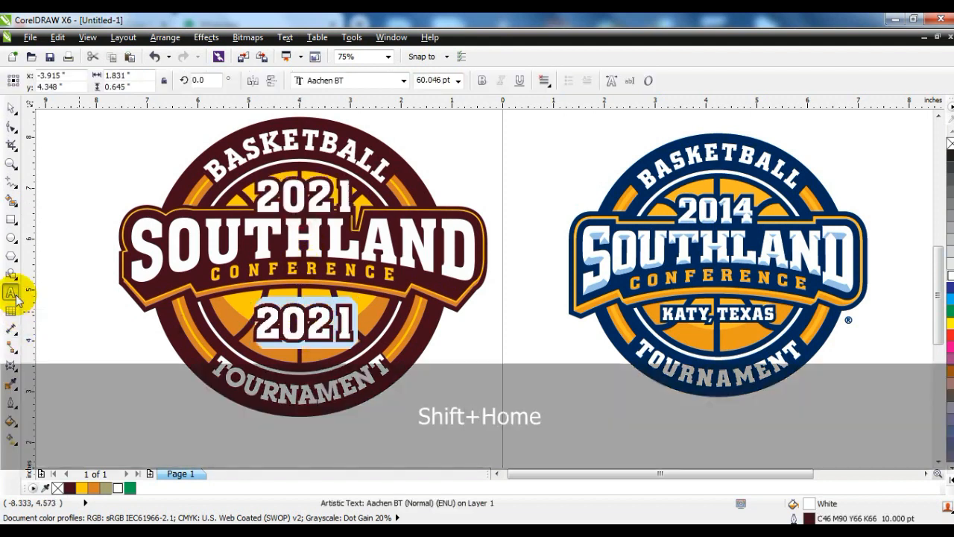
text(T)
key(BackSpace)
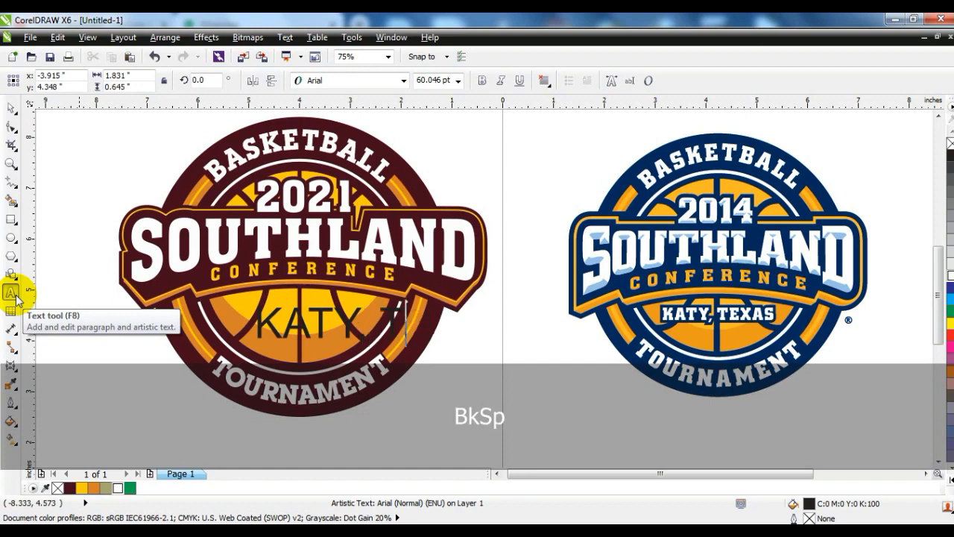
click(11, 108)
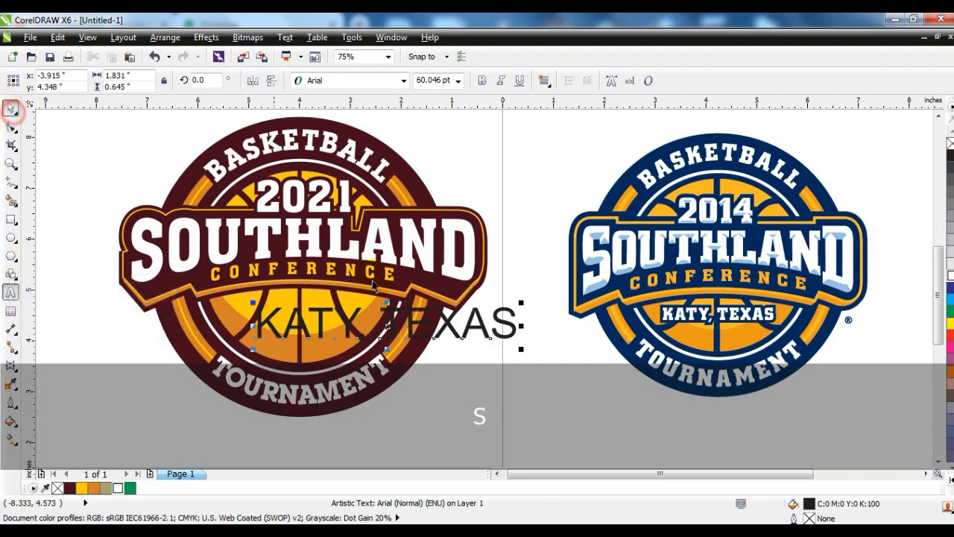
- Copy the Aachen BT font and white fill from 2021 to KATY, TEXAS and scale it down to about 26 pt
key(ctrl+shift+a)
click(384, 276)
click(495, 298)
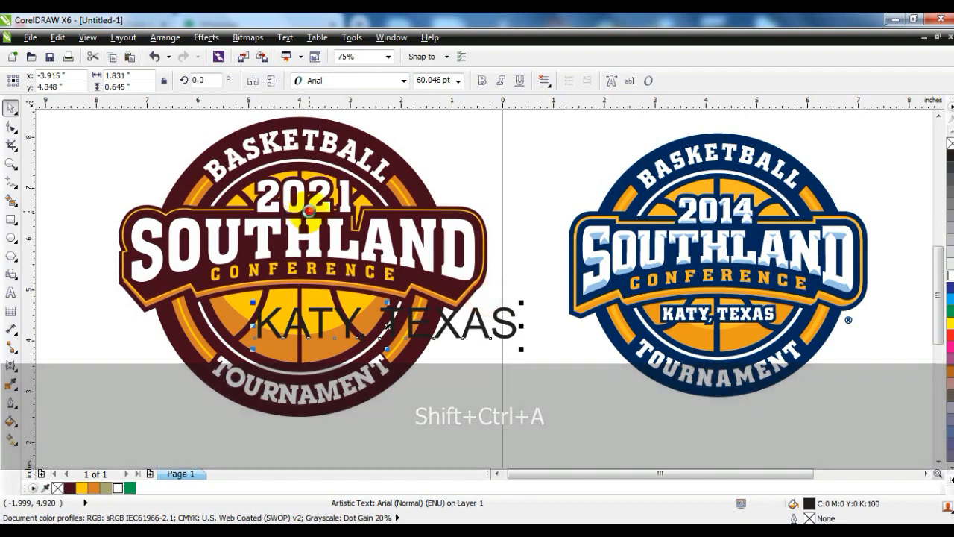
click(715, 313)
drag(506, 347, 368, 326)
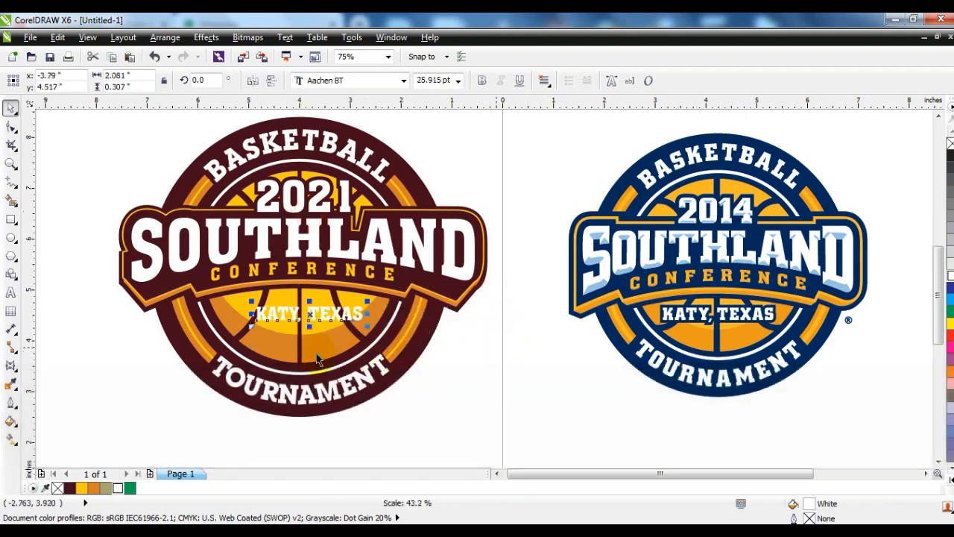
- Give KATY, TEXAS an 8 pt maroon outline with rounded corners and line caps, placed behind the fill
click(10, 405)
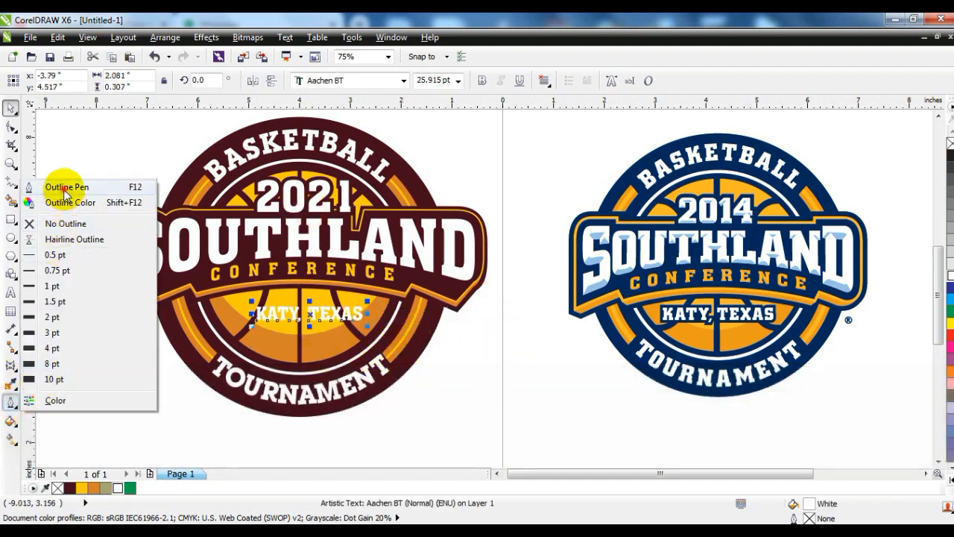
click(67, 187)
click(401, 196)
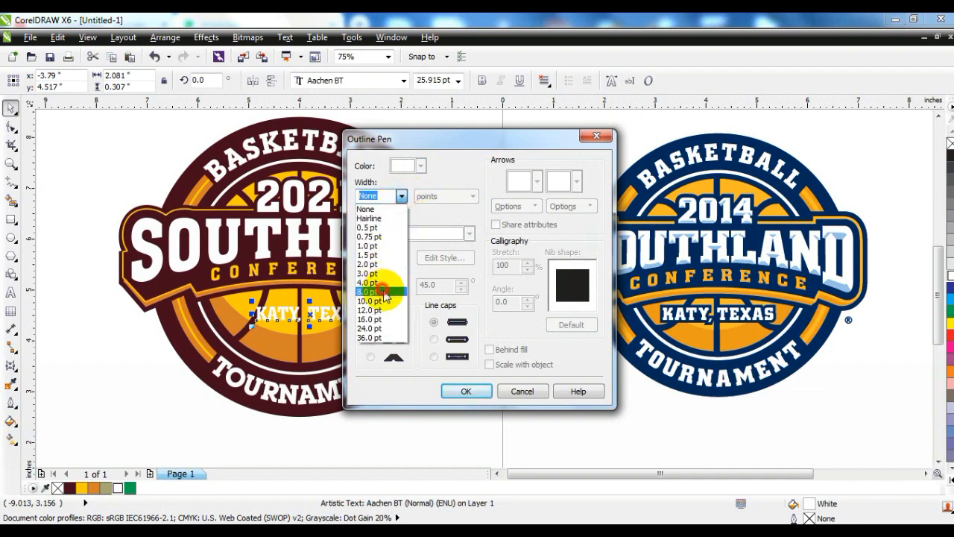
click(382, 292)
click(371, 339)
click(433, 339)
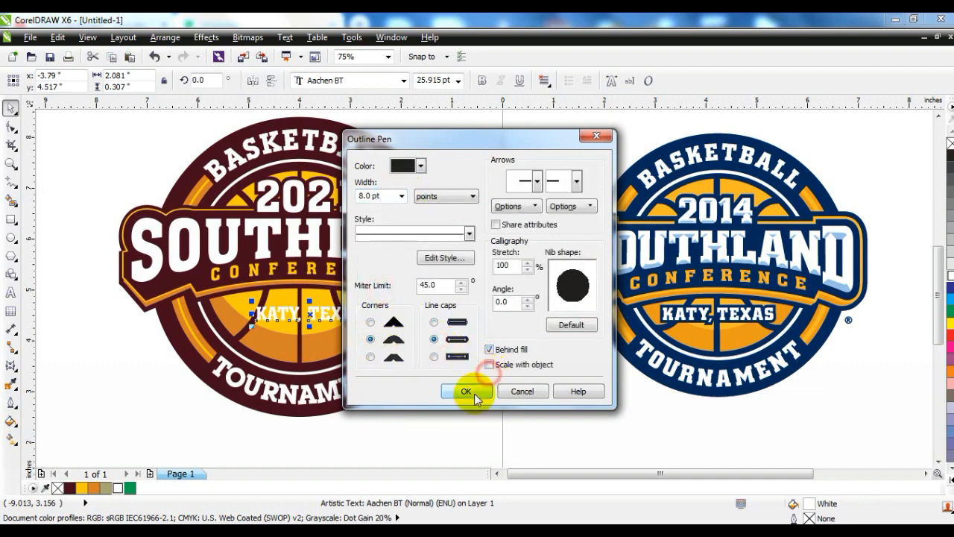
click(466, 391)
right_click(73, 488)
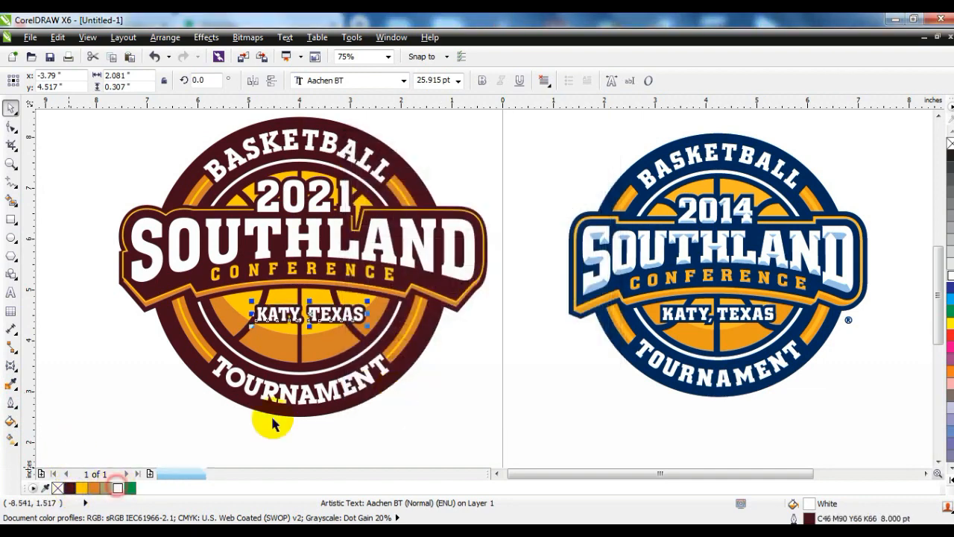
- Centre KATY, TEXAS horizontally on the basketball and enlarge it slightly
shift+click(334, 353)
key(c)
click(442, 401)
click(344, 319)
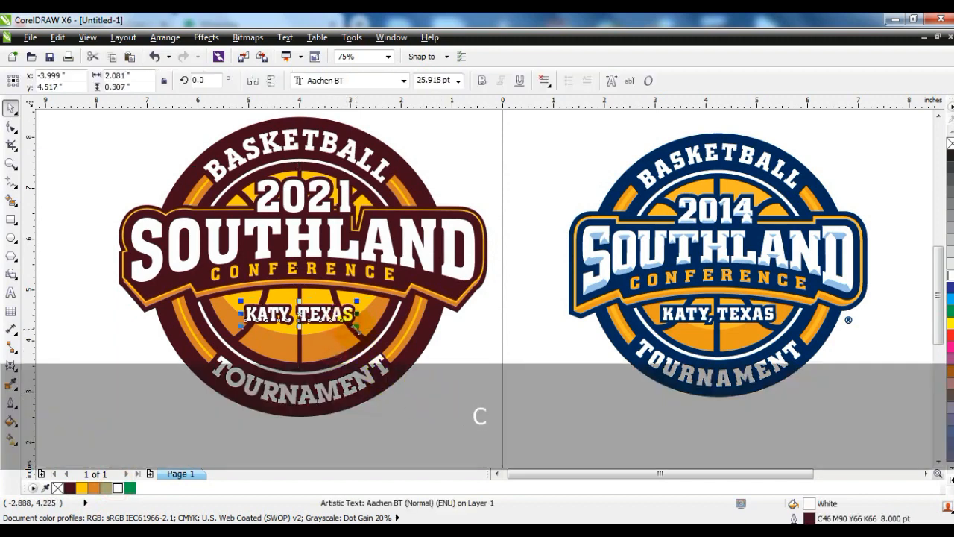
click(494, 181)
- Preview the maroon badge and the reference logo side by side in full screen
key(F3)
key(Escape)
drag(234, 366, 795, 132)
key(shift+F2)
key(F9)
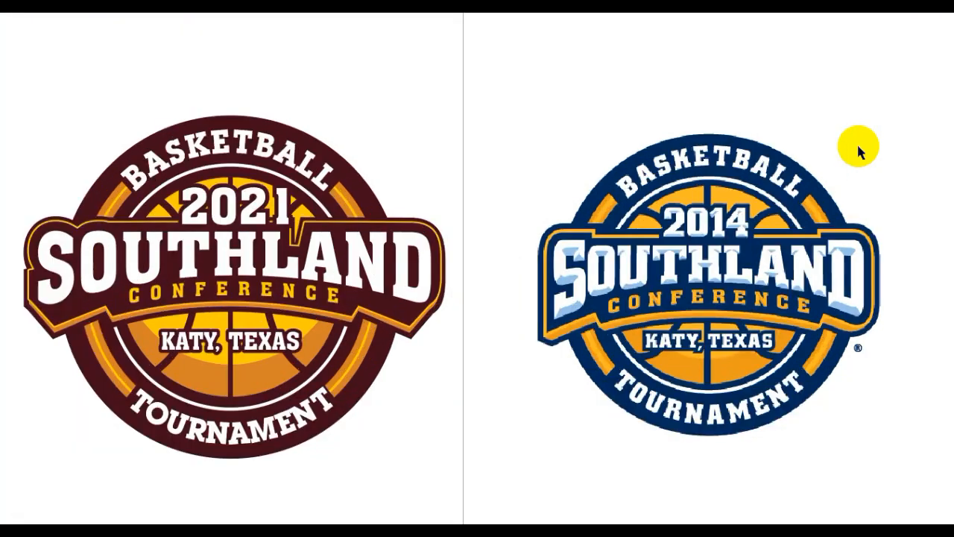